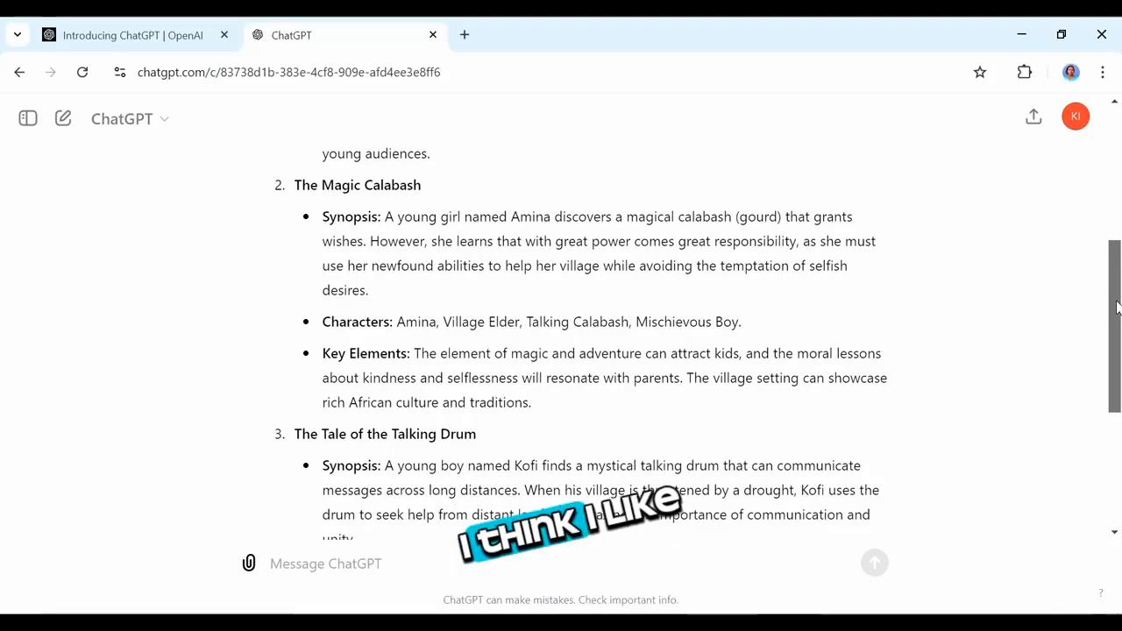
Step: Paste the story and image-prompt request into the chat, set the story number to 2, and send it
left_click_drag(1117, 307, 1100, 279)
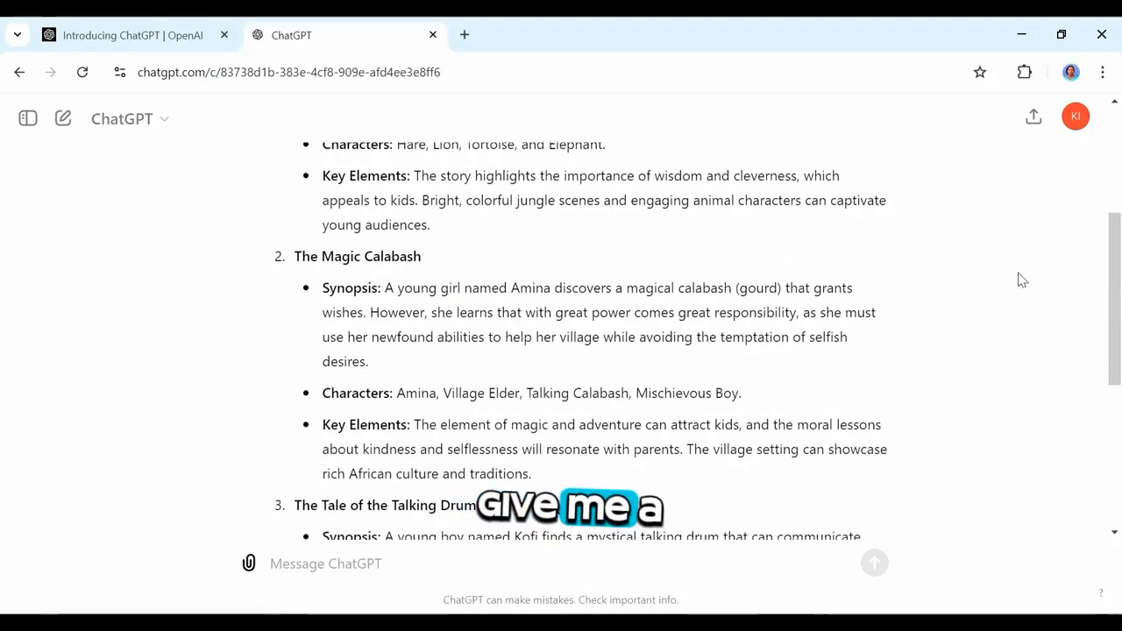
key("ctrl+v")
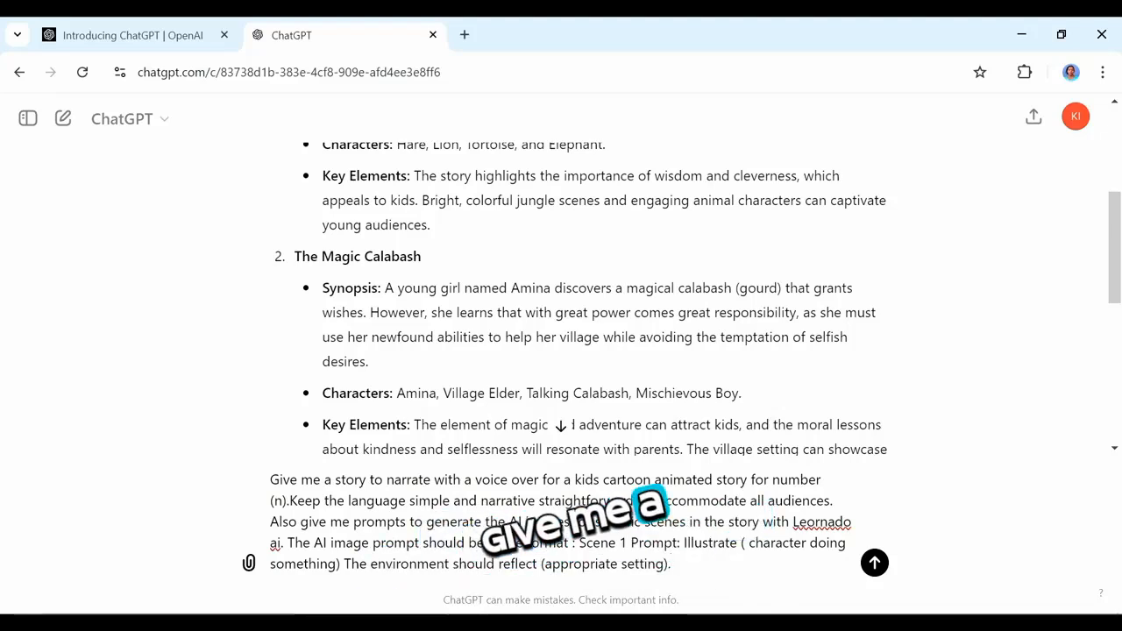
key("BackSpace")
key("BackSpace")
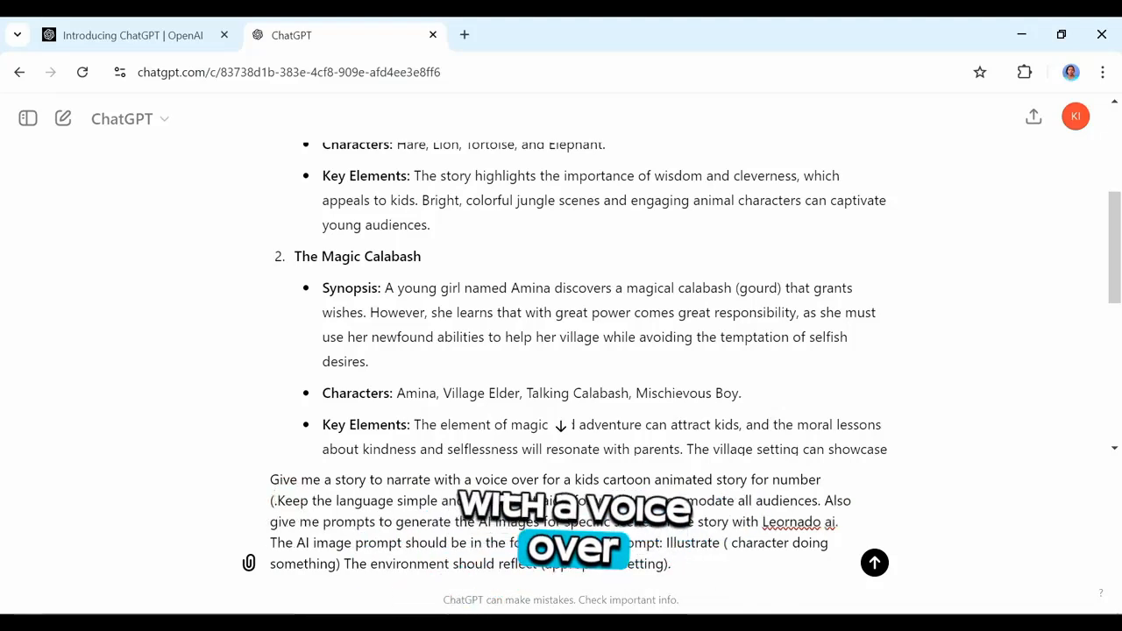
type("2")
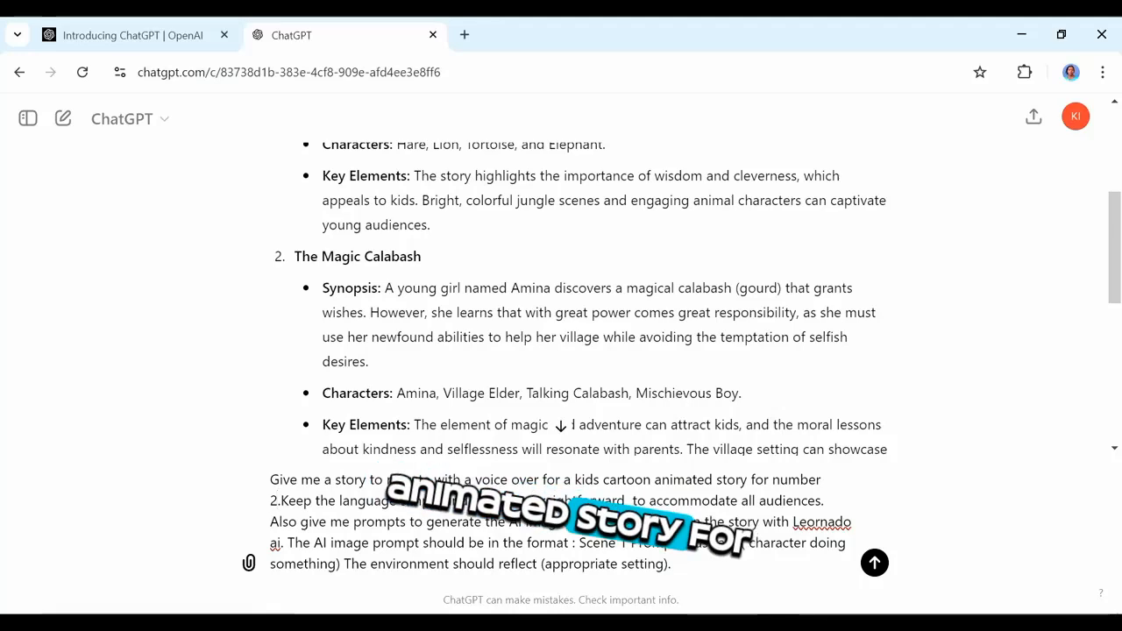
left_click(875, 562)
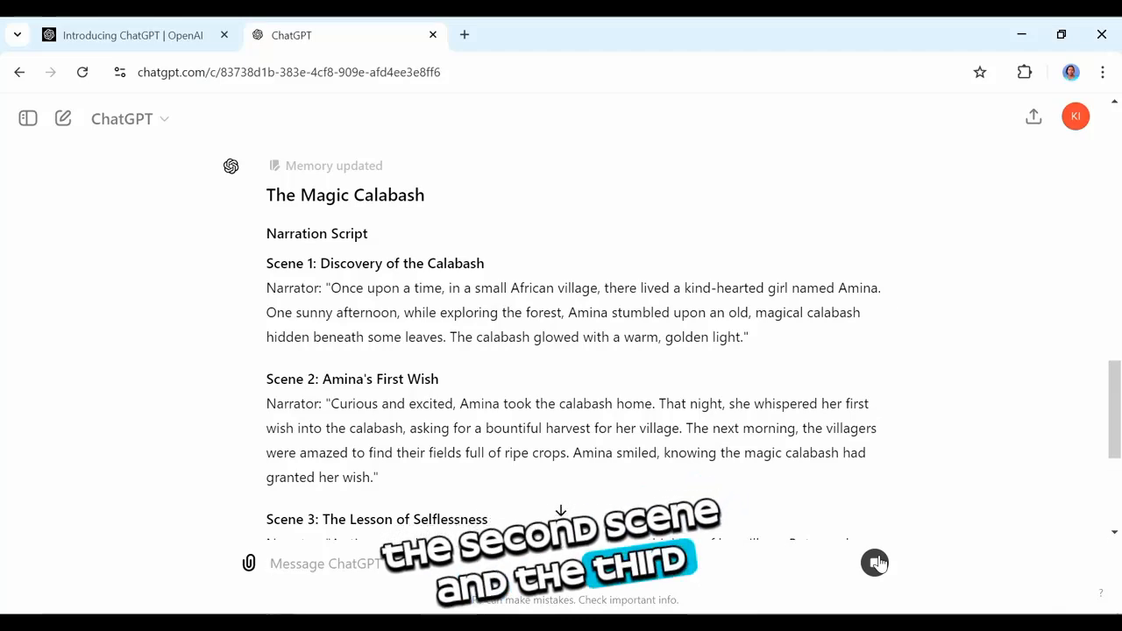
Step: Review the Magic Calabash narration and image prompts, then select and copy the whole response
scroll(878, 563, "down", 5)
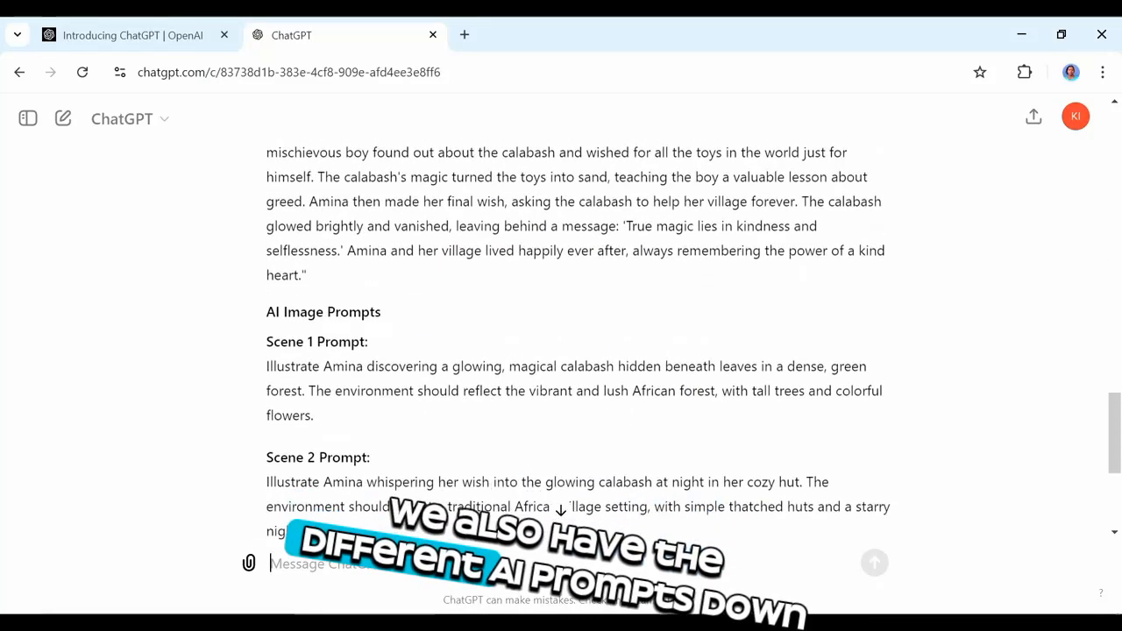
scroll(579, 342, "down", 1)
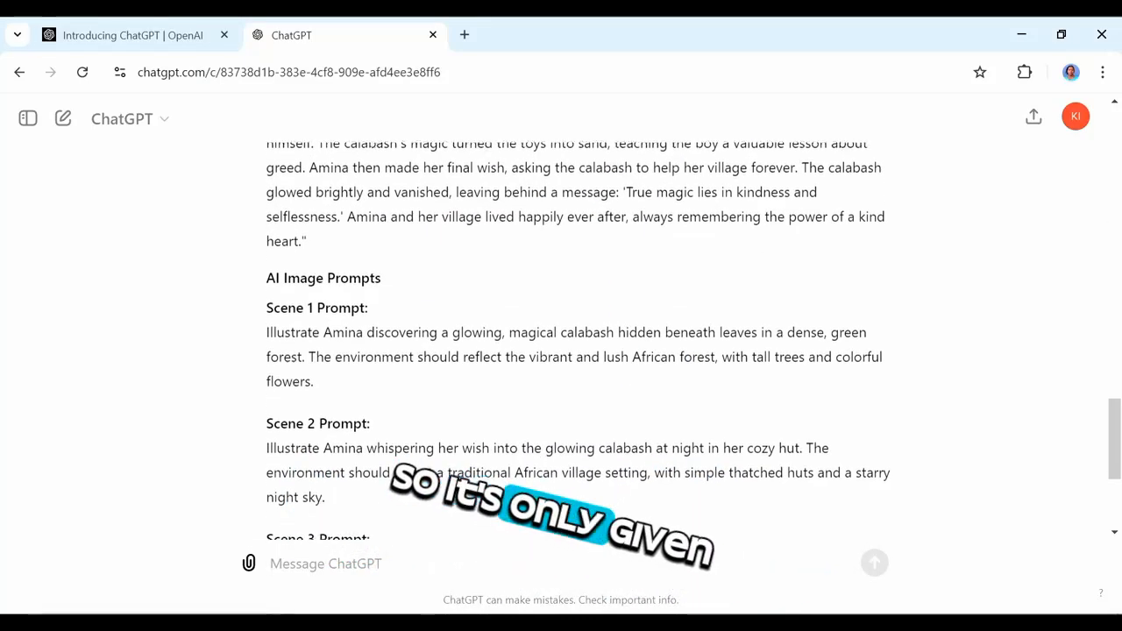
scroll(579, 342, "down", 1)
scroll(561, 511, "down", 3)
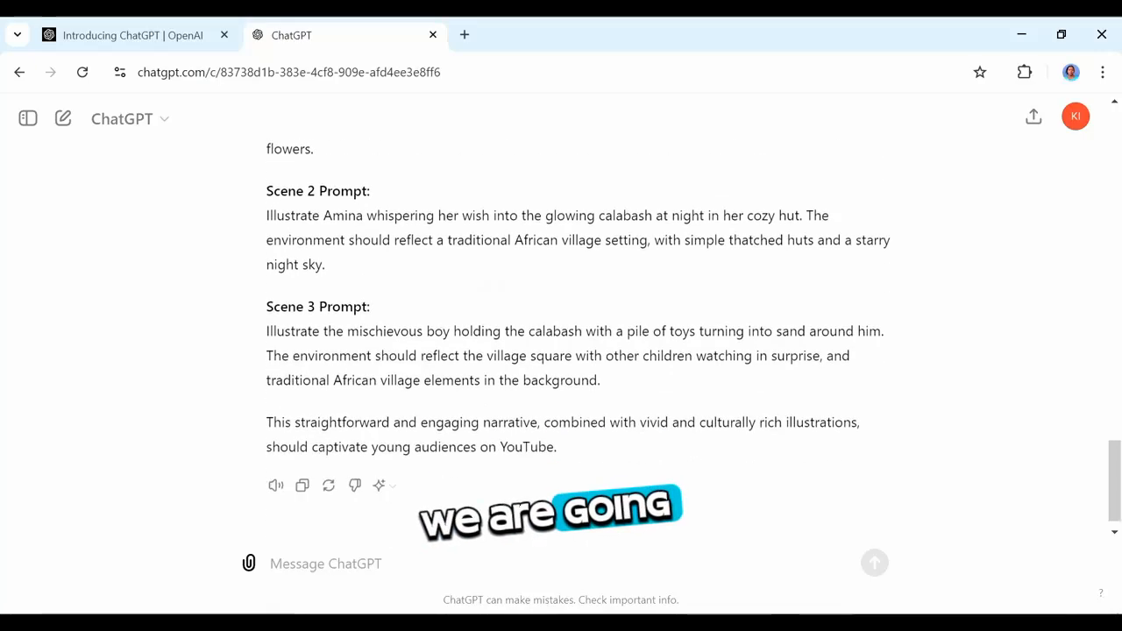
scroll(561, 511, "up", 4)
scroll(258, 308, "up", 6)
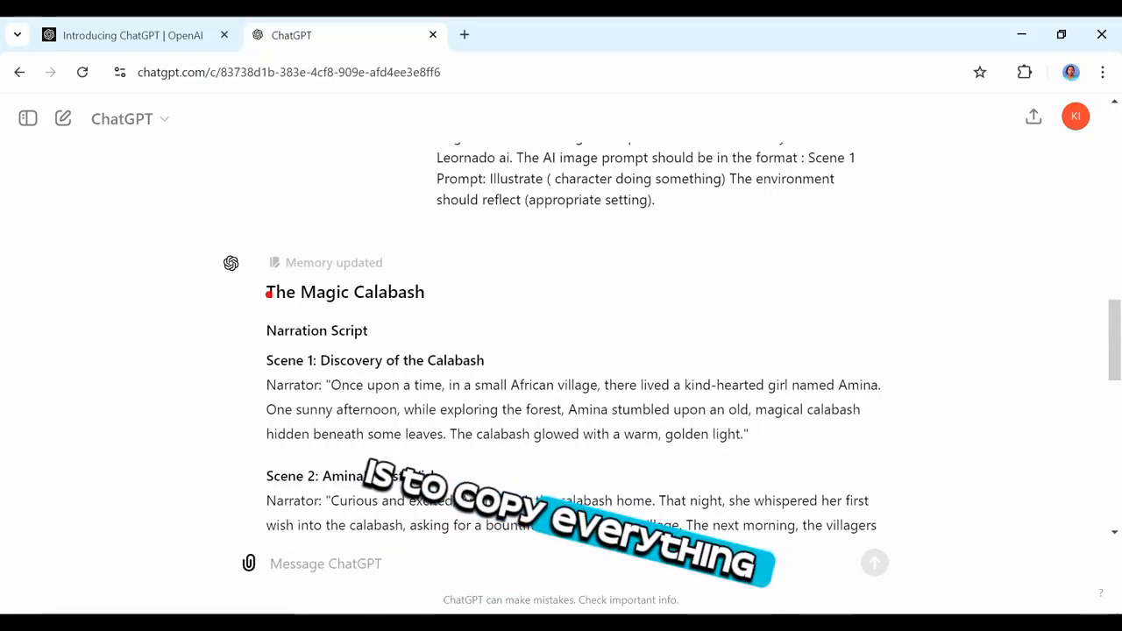
left_click_drag(267, 294, 406, 491)
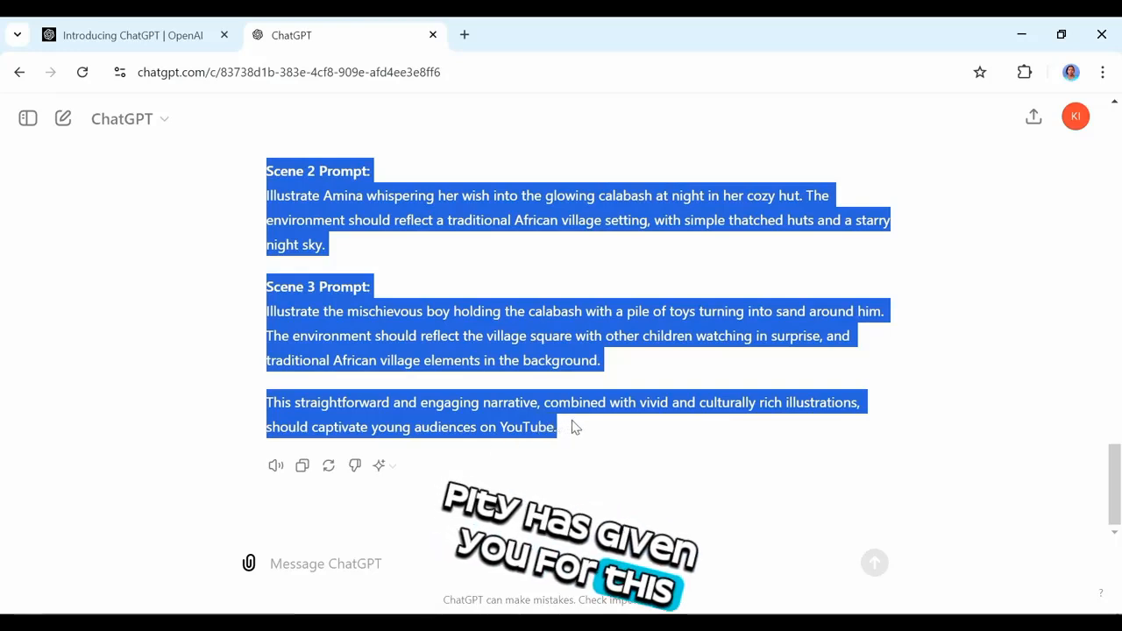
right_click(488, 362)
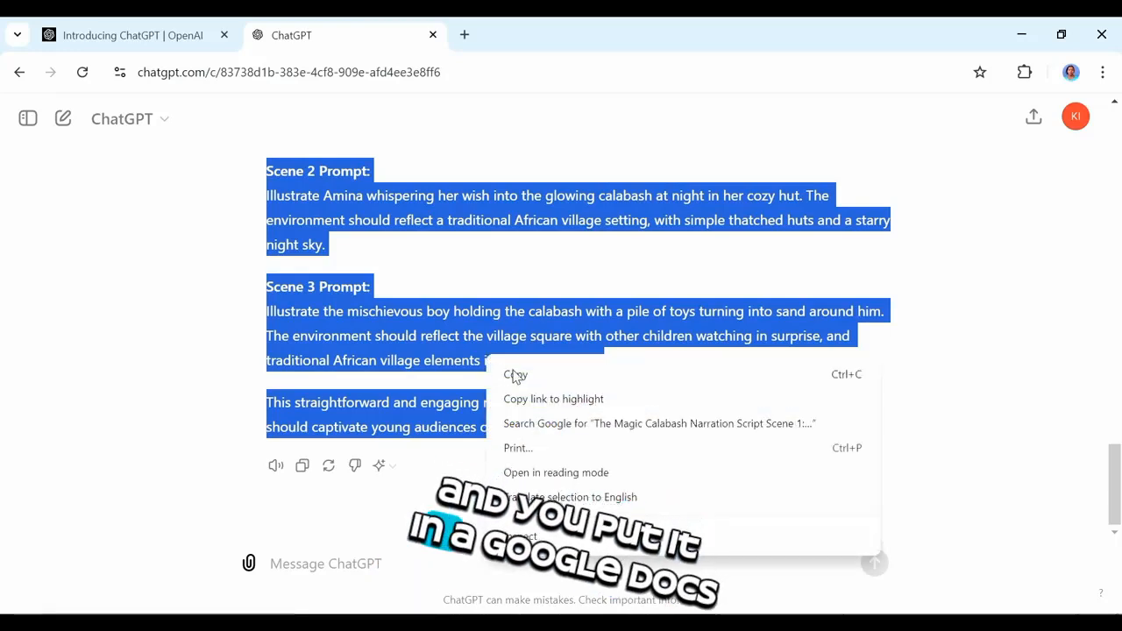
left_click(517, 375)
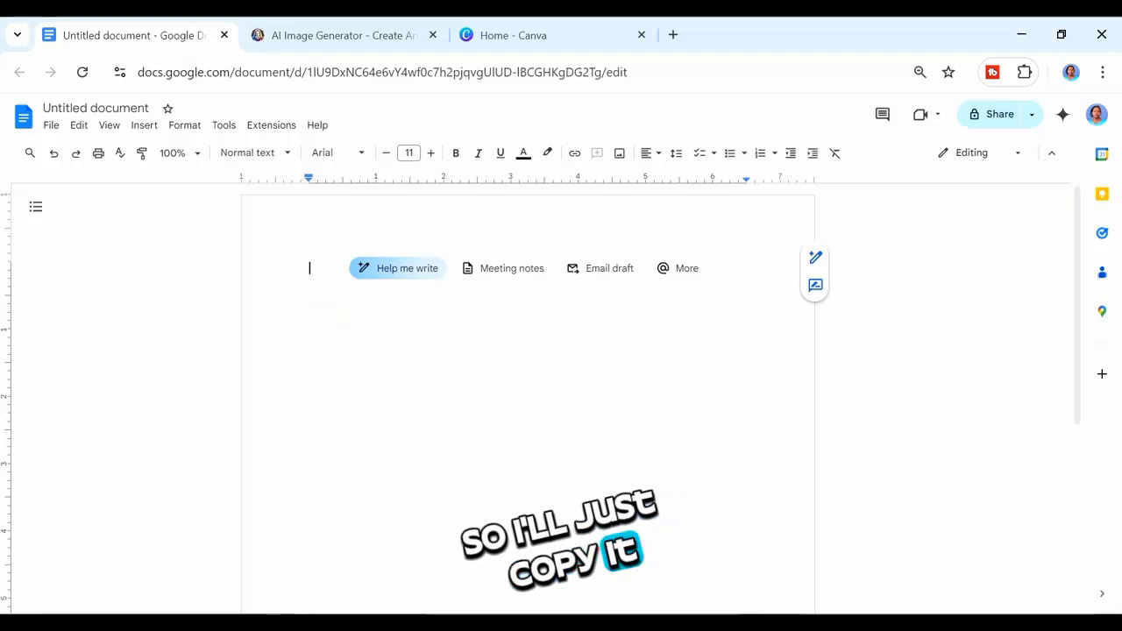
Step: Paste the response into the blank Google Doc and copy the Scene 1 prompt text
key("ctrl+v")
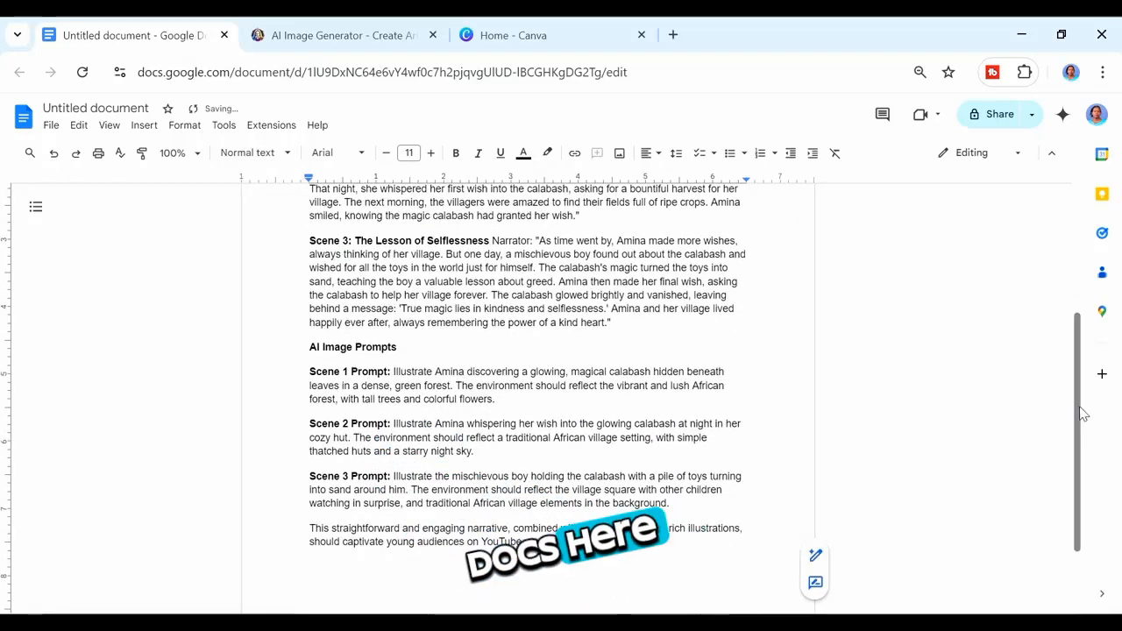
left_click_drag(1081, 412, 1082, 277)
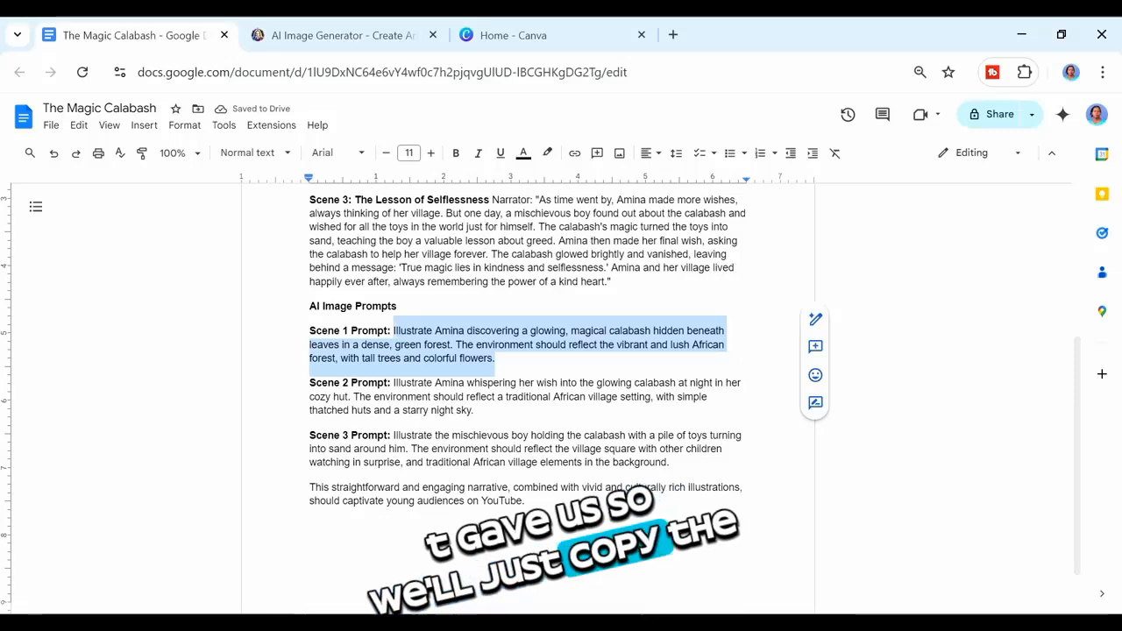
right_click(424, 345)
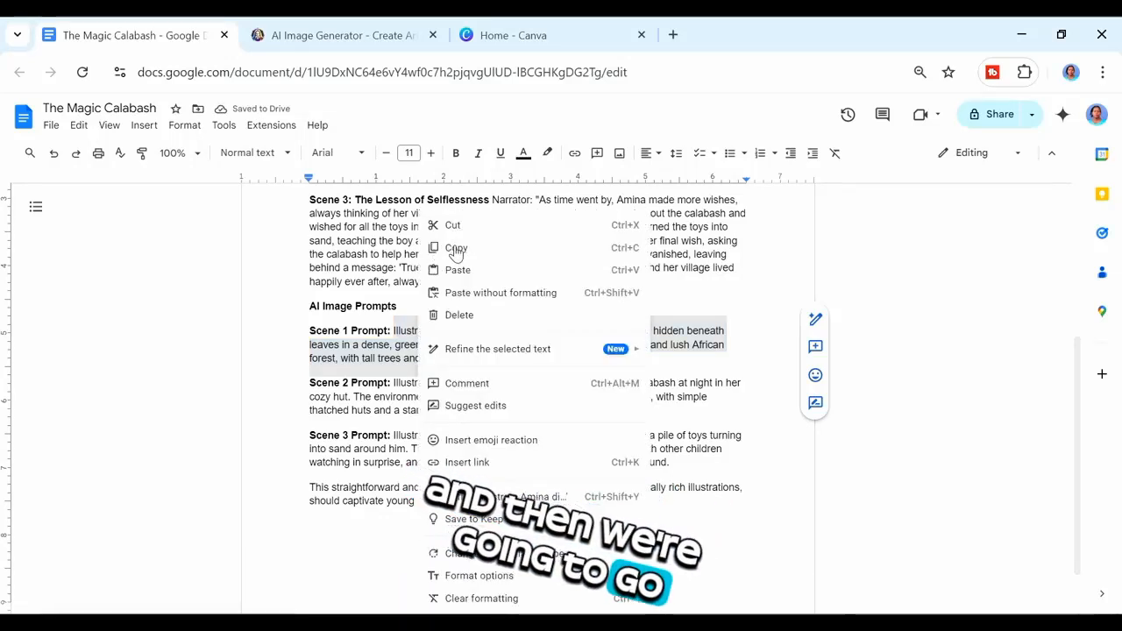
left_click(456, 250)
Step: Switch to Leonardo.Ai, launch the app and open the Image Creation tool
left_click(373, 35)
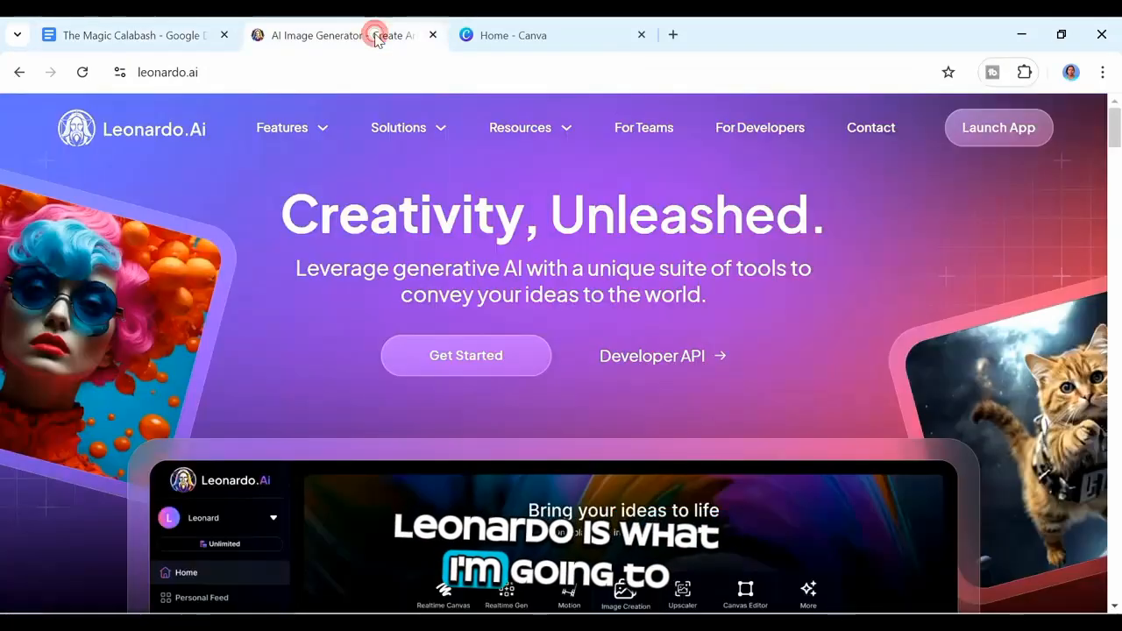
left_click(991, 129)
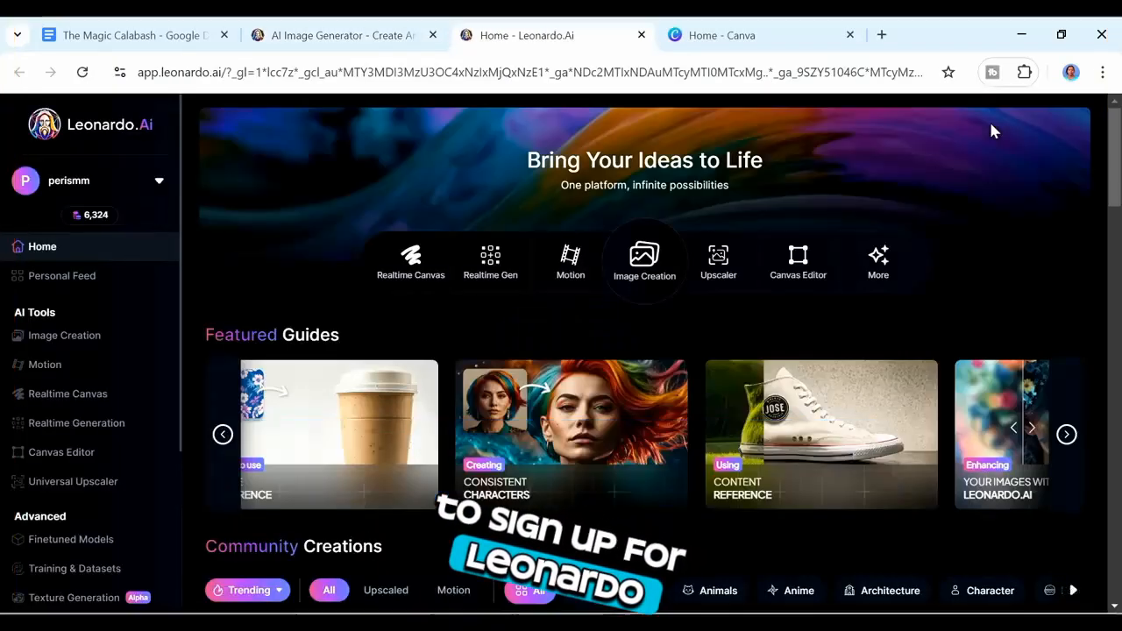
left_click(653, 255)
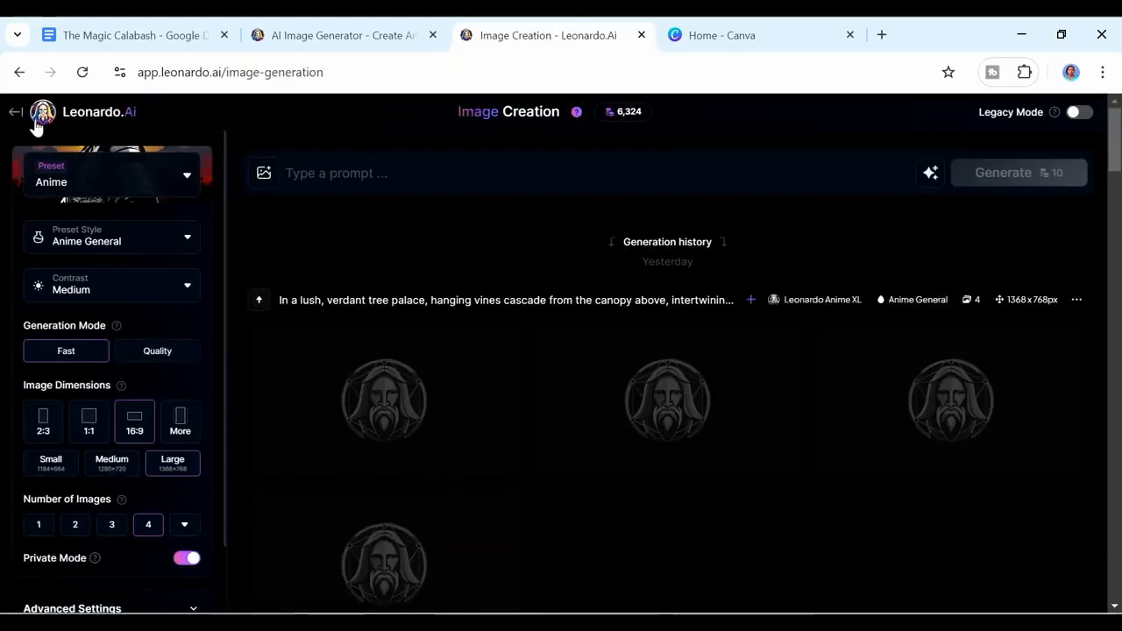
Step: Browse the presets, set the preset style to Anime Illustration, and close the presets panel
left_click(187, 179)
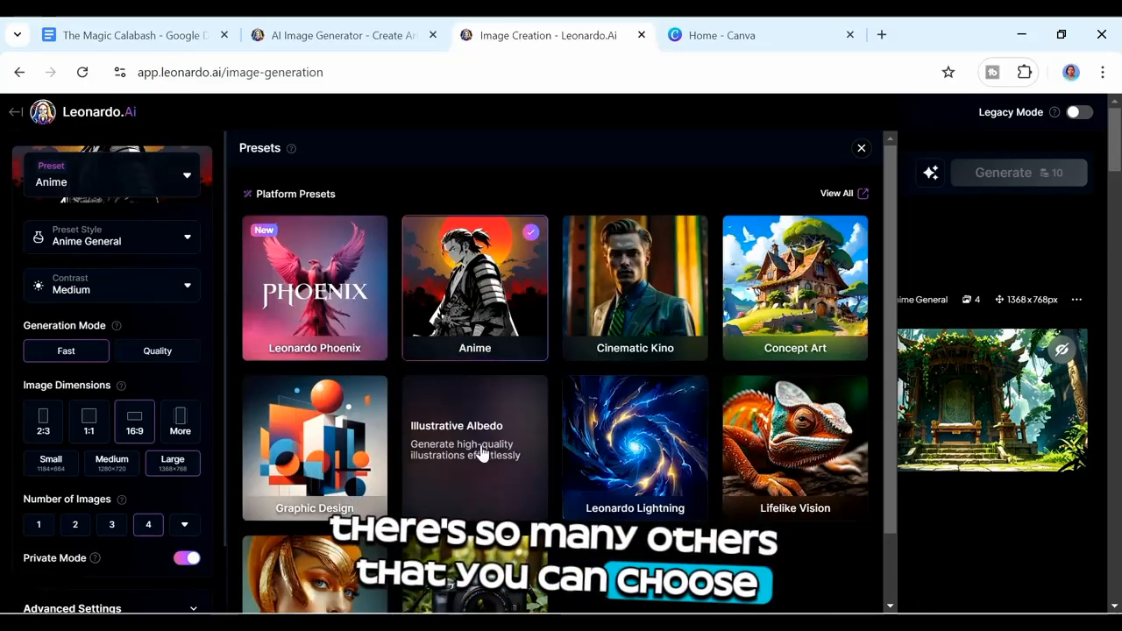
left_click(173, 239)
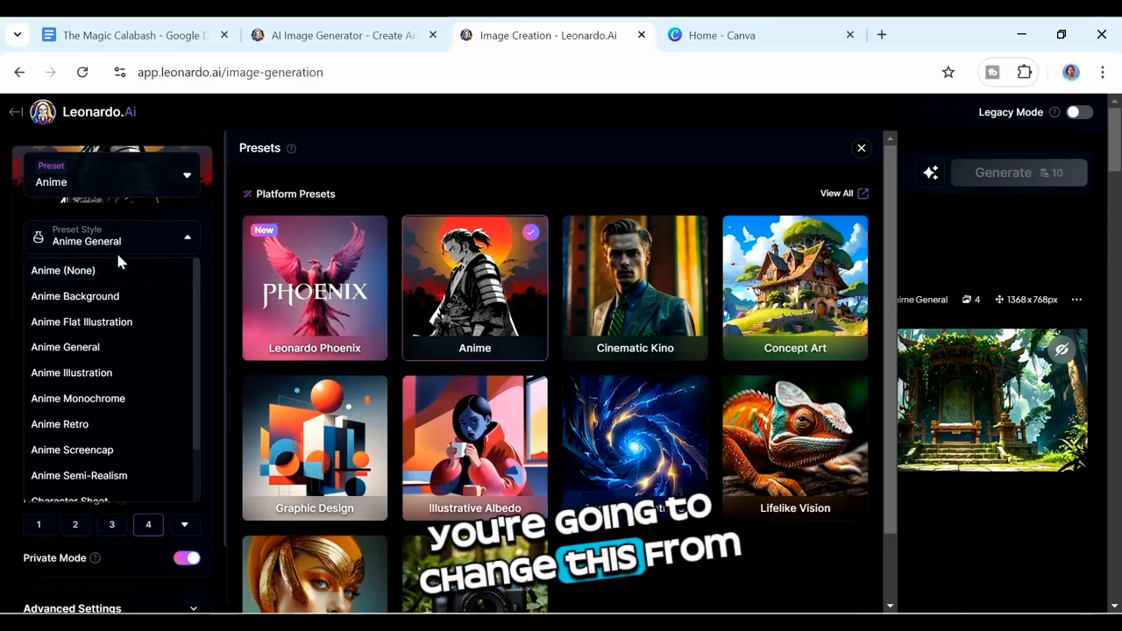
left_click(97, 374)
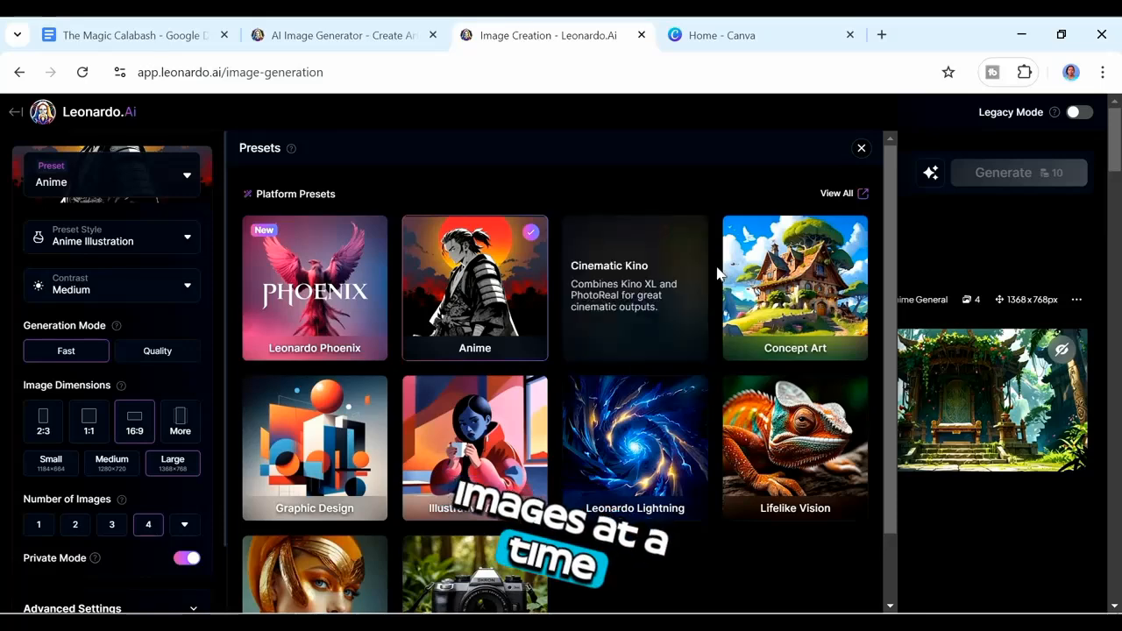
left_click(864, 149)
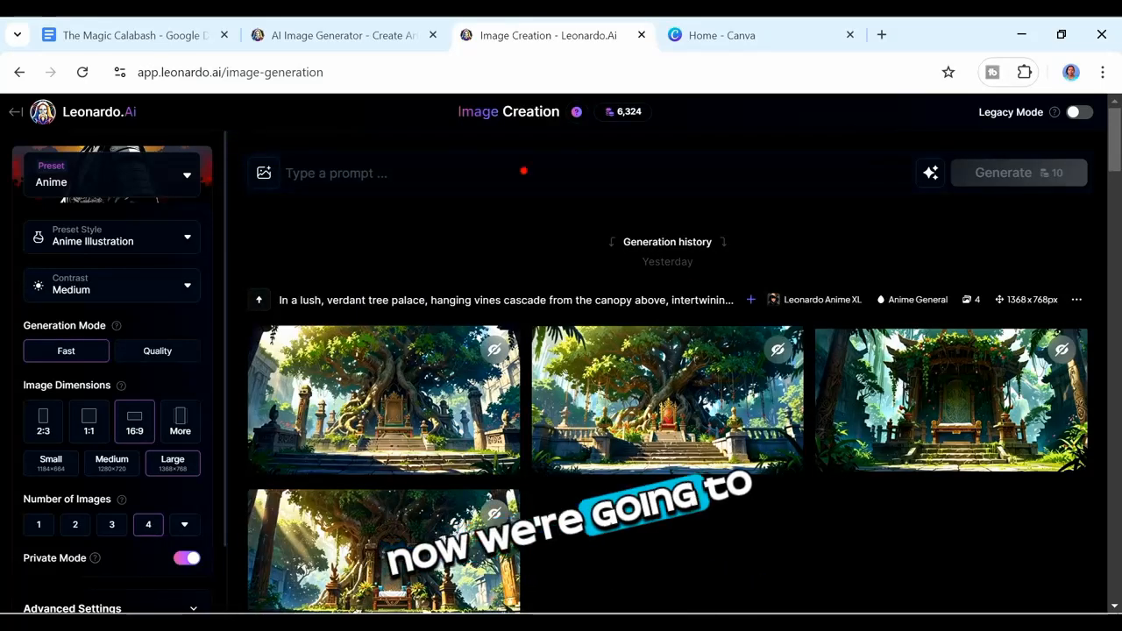
Step: Paste the Scene 1 prompt into the prompt box and generate images
left_click(524, 171)
key("ctrl+v")
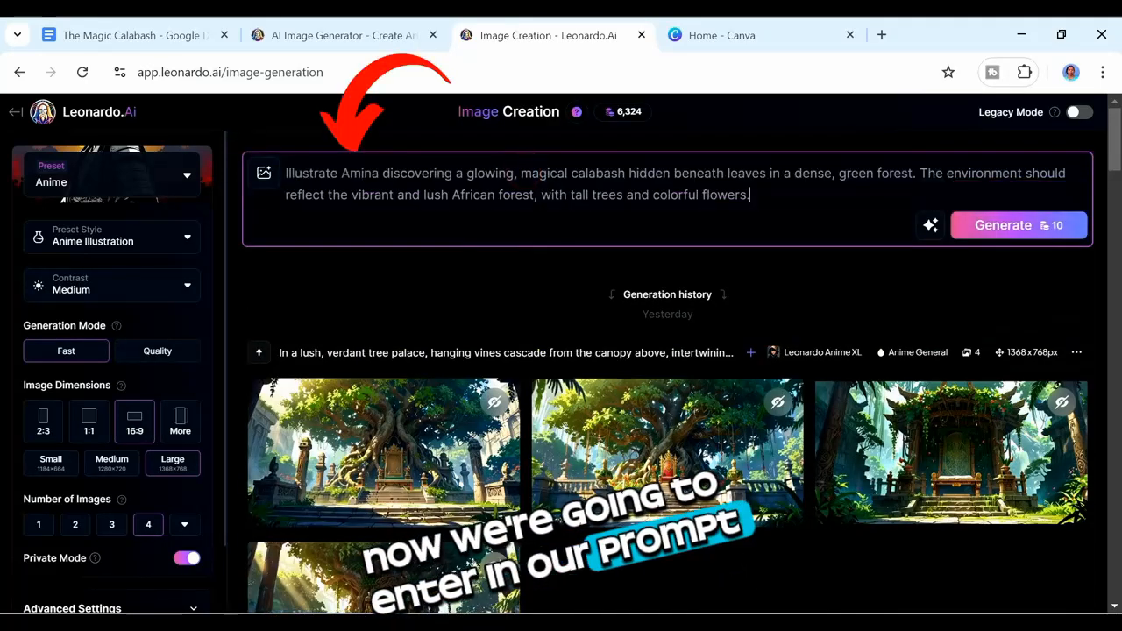
left_click(1006, 228)
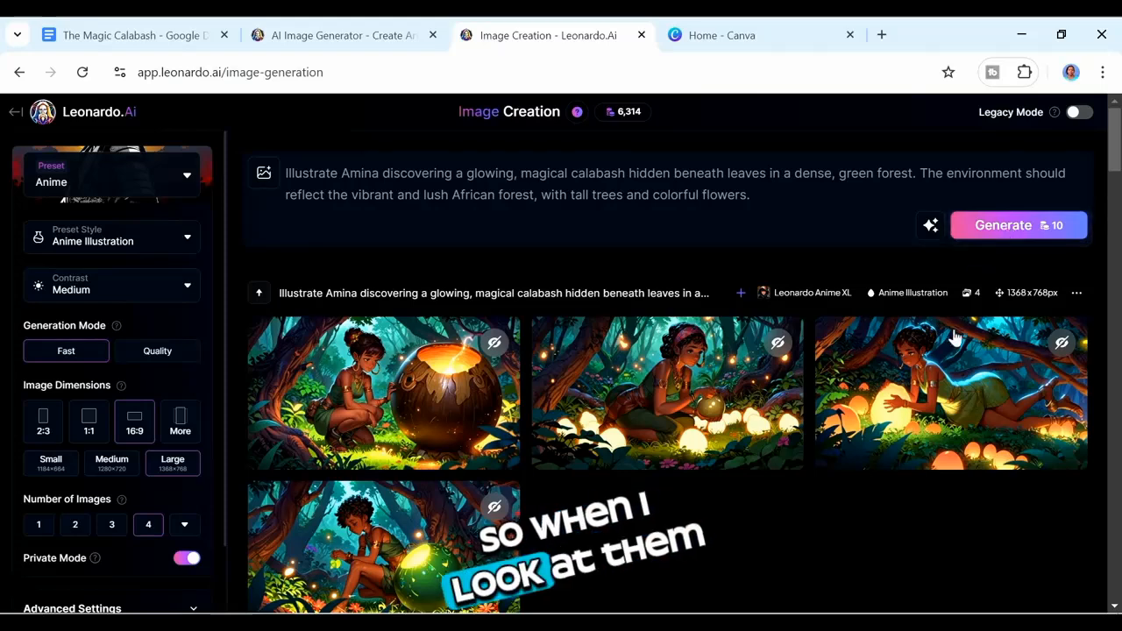
Step: Open the generated images and step through each one to compare them
mouse_move(417, 388)
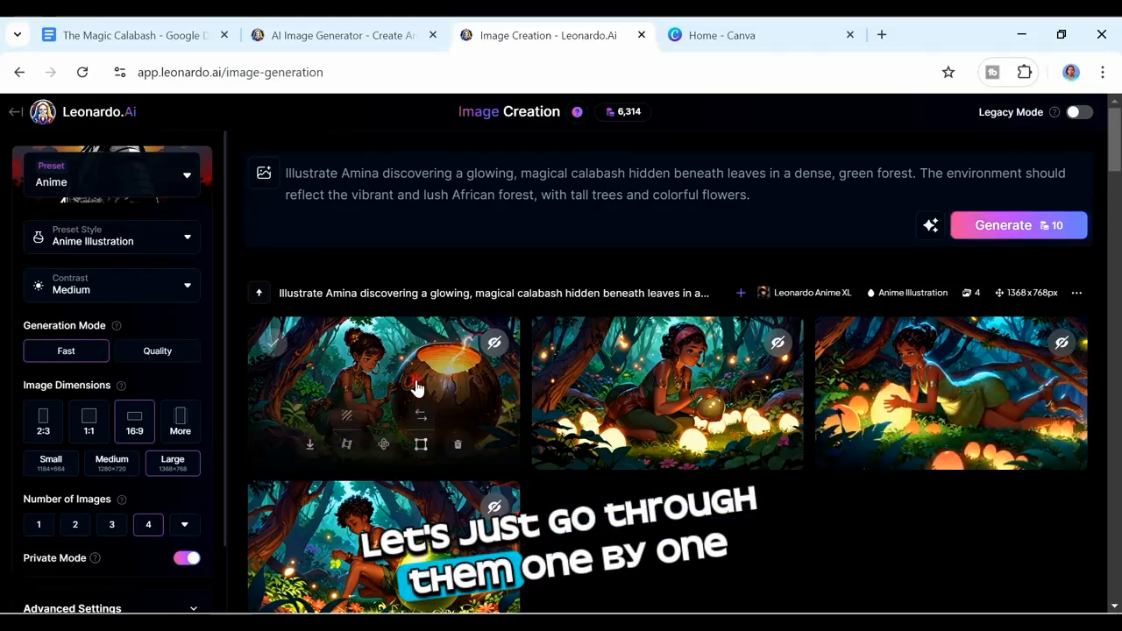
left_click(417, 385)
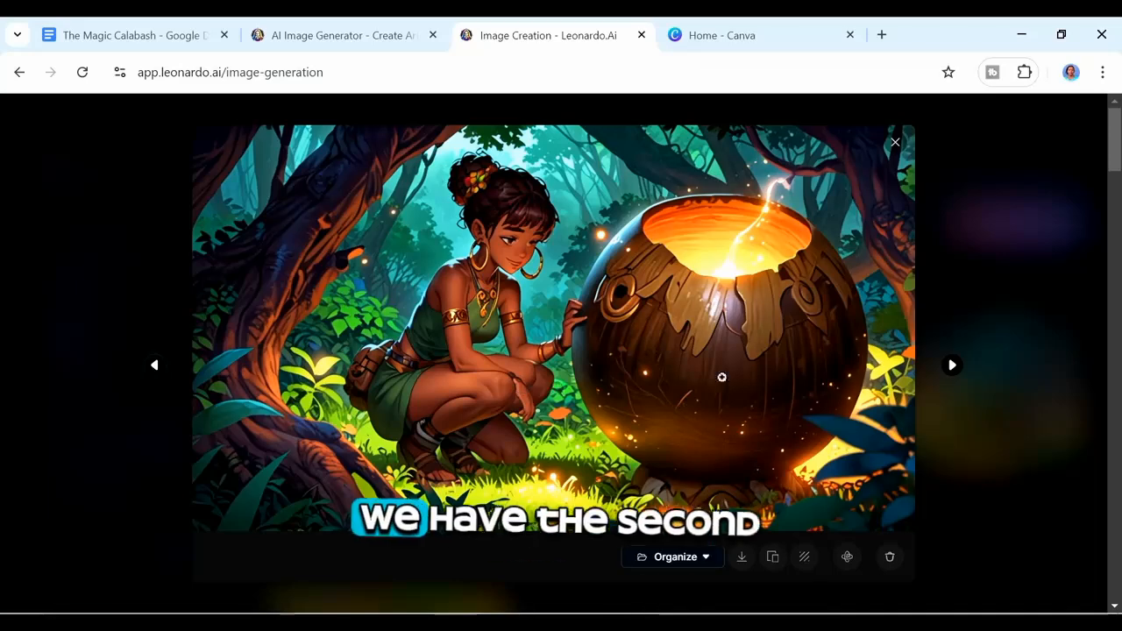
left_click(953, 365)
left_click(953, 366)
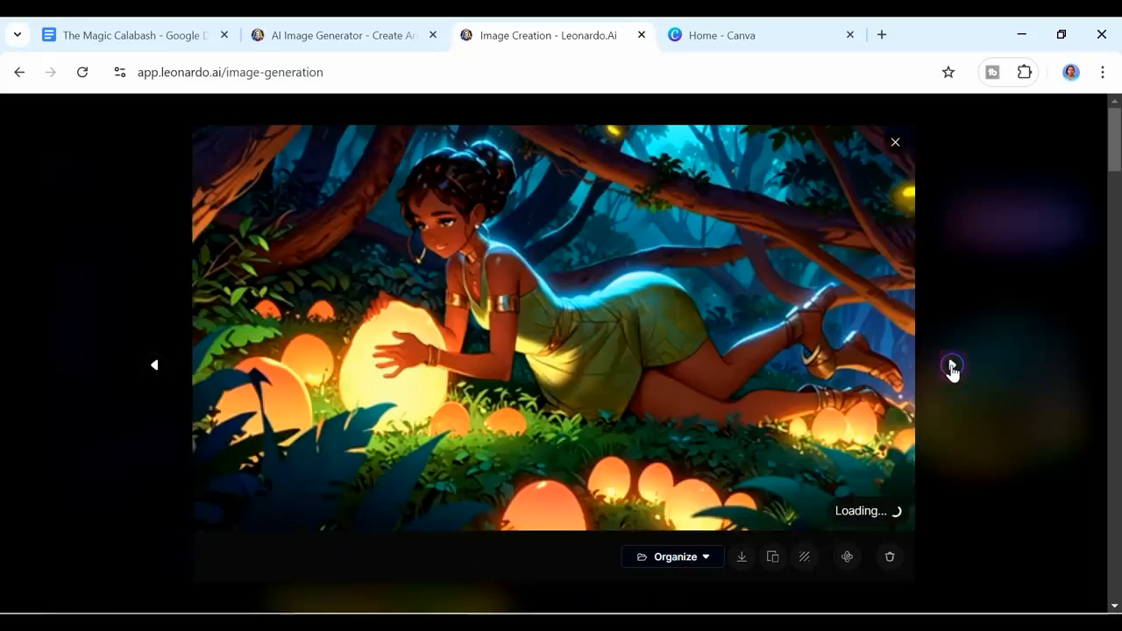
left_click(953, 365)
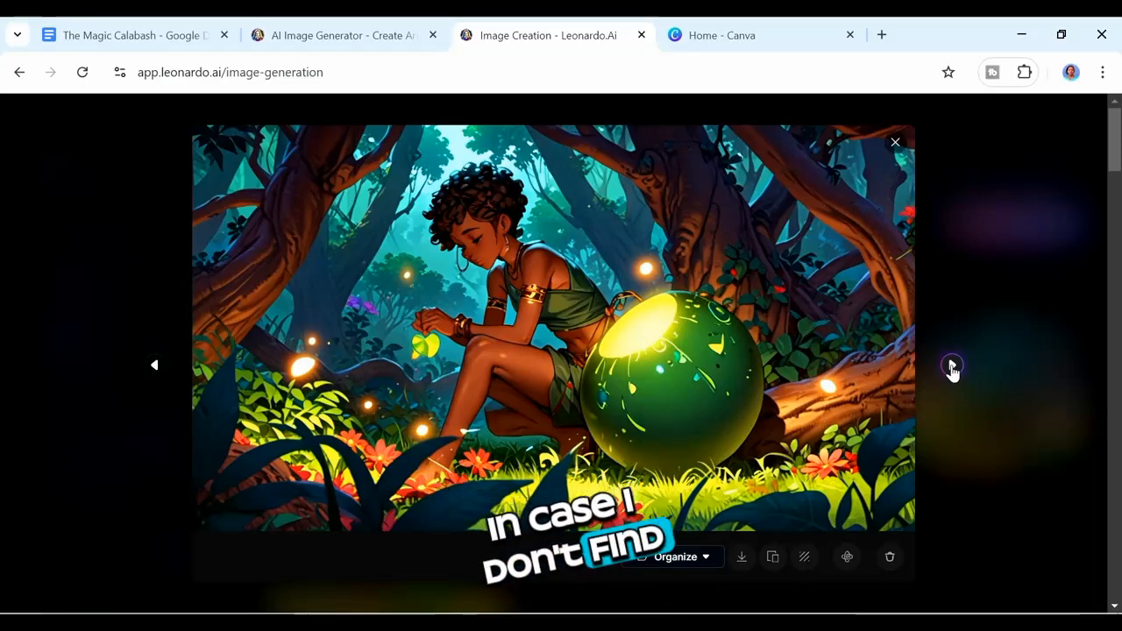
left_click(952, 366)
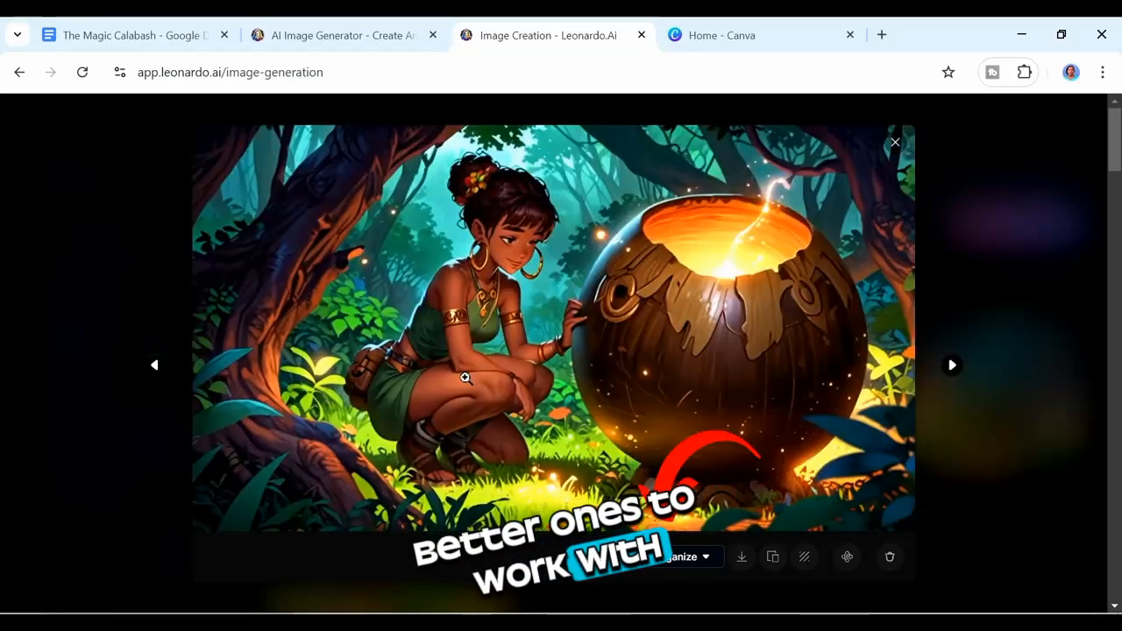
Step: Create a collection named Amina from the image's Organize options, then close the image viewer
left_click(672, 557)
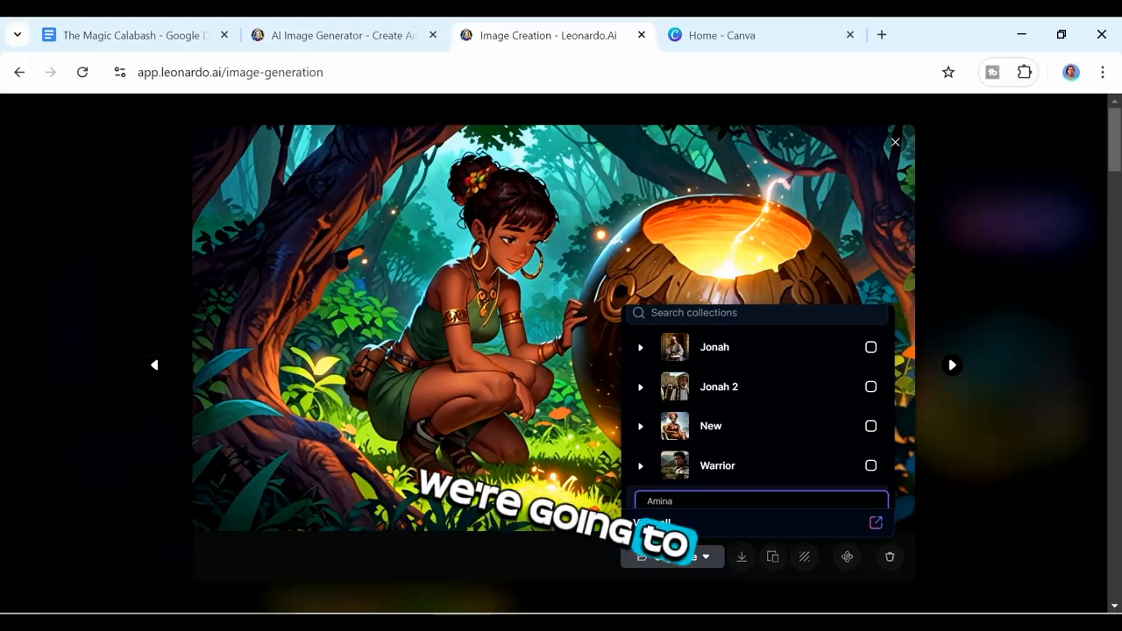
key("Return")
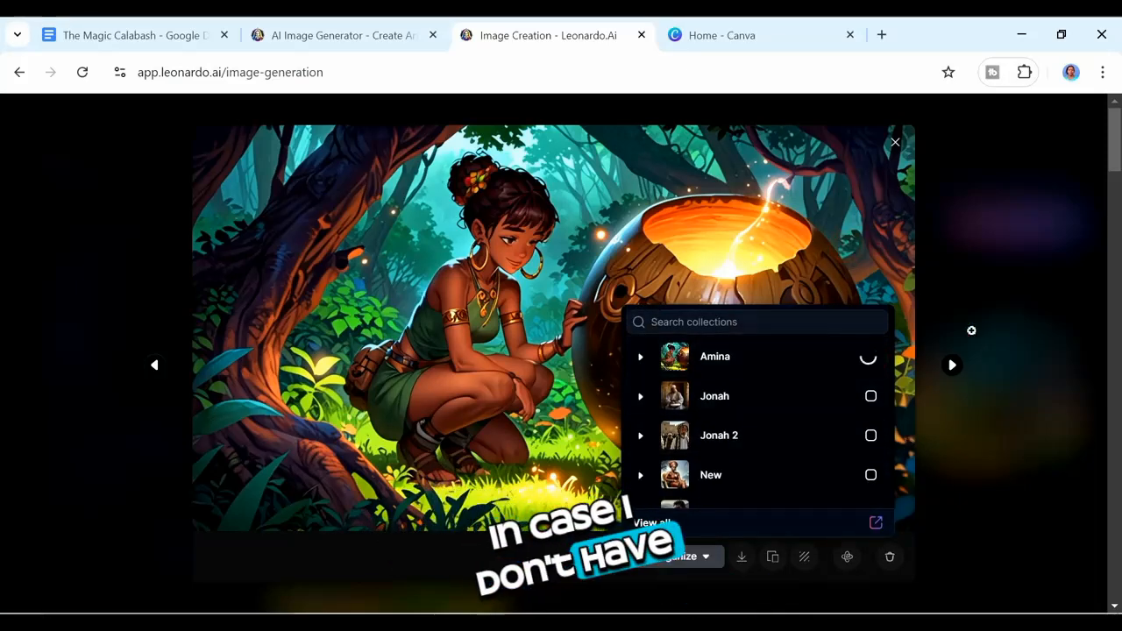
left_click(900, 145)
left_click(900, 147)
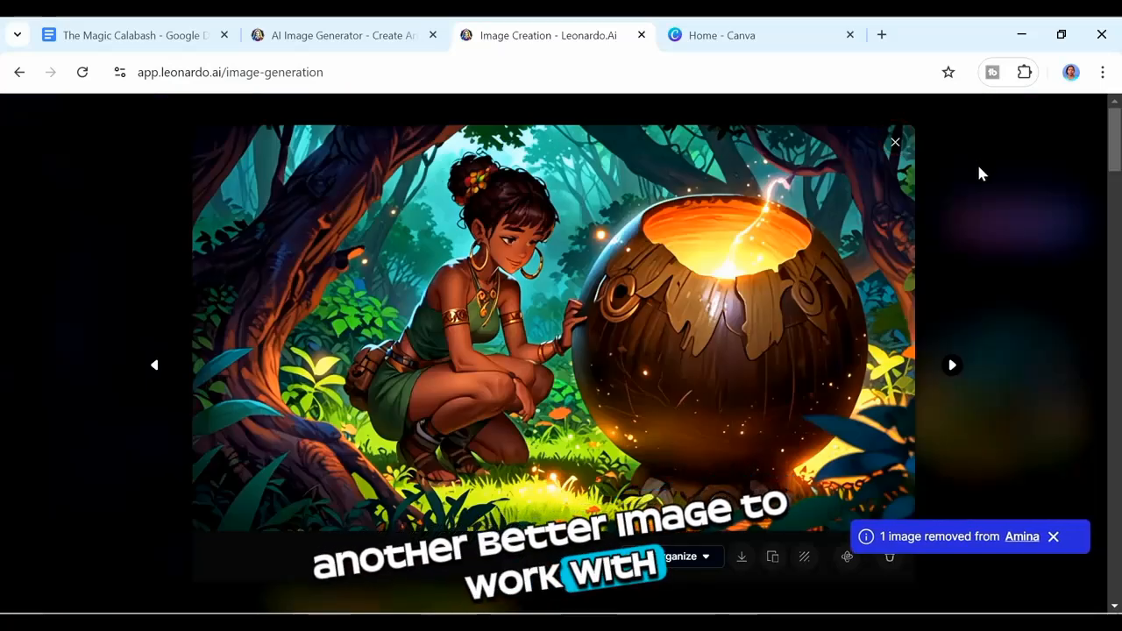
left_click(895, 142)
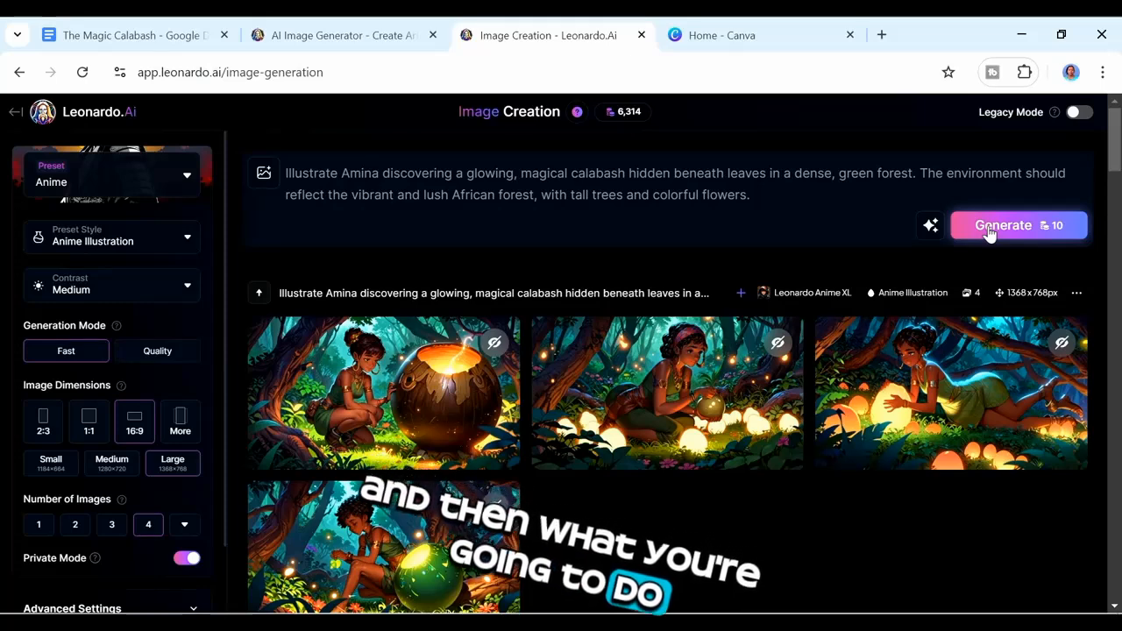
Step: Generate a new set of images from the same prompt and open the first result
left_click(989, 231)
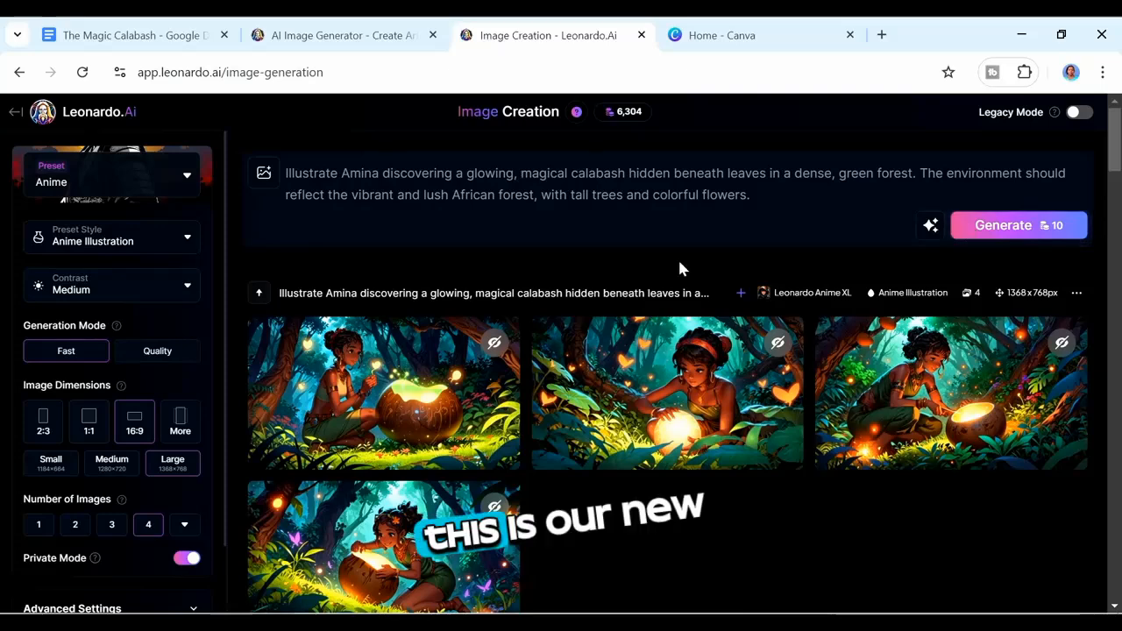
left_click(420, 379)
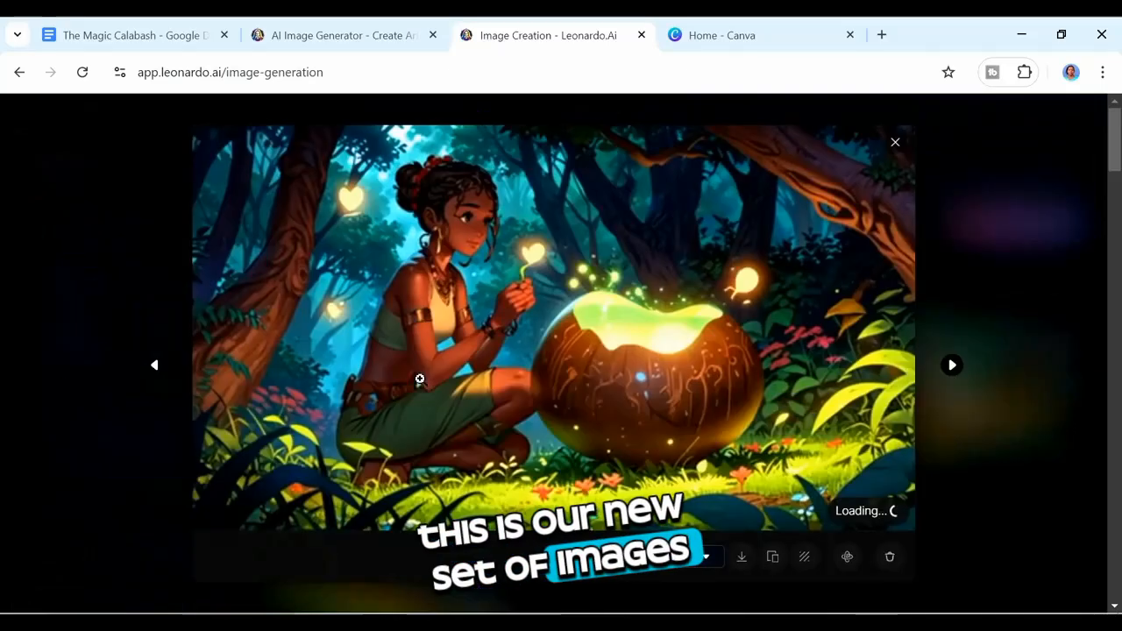
Step: Move to the second image, add it to the Amina collection, and download it
left_click(952, 366)
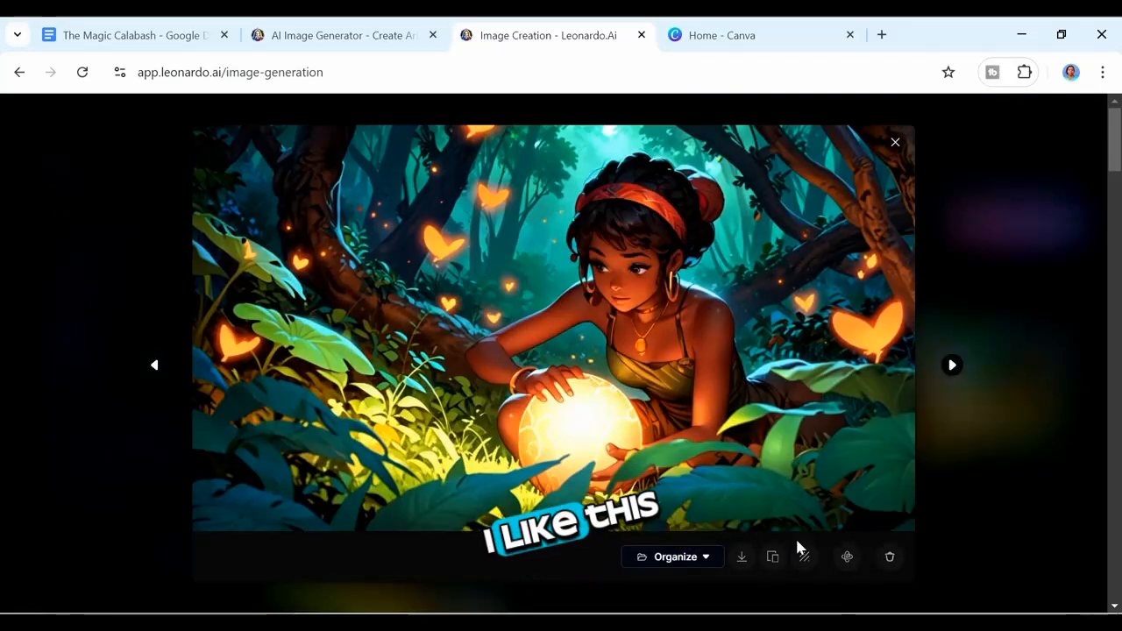
left_click(711, 559)
left_click(871, 364)
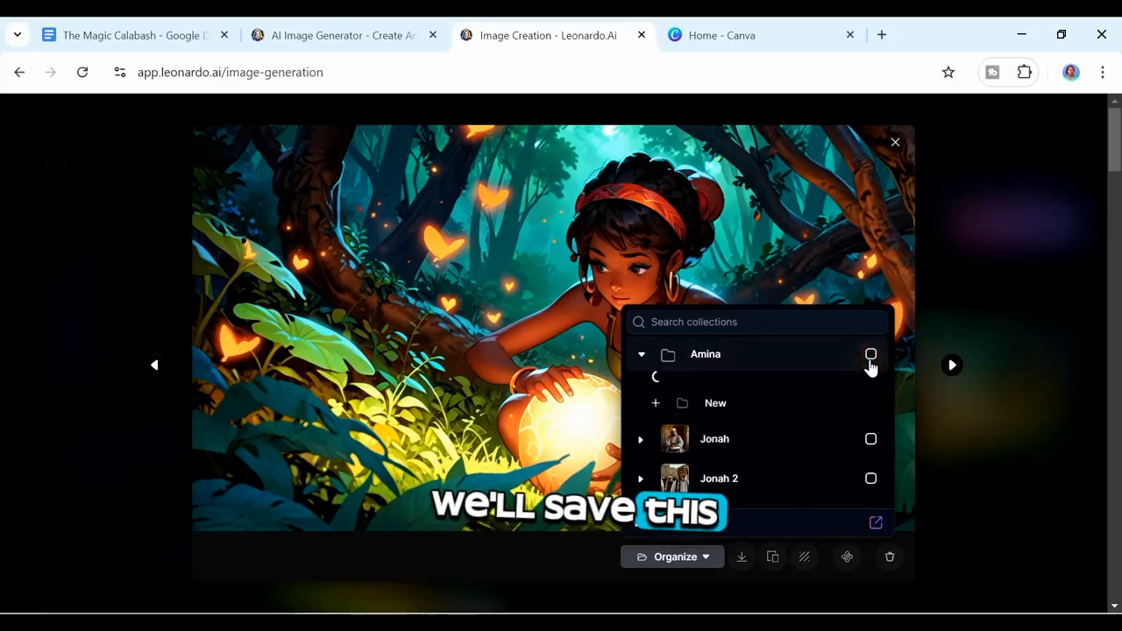
left_click(871, 356)
left_click(865, 295)
left_click(865, 392)
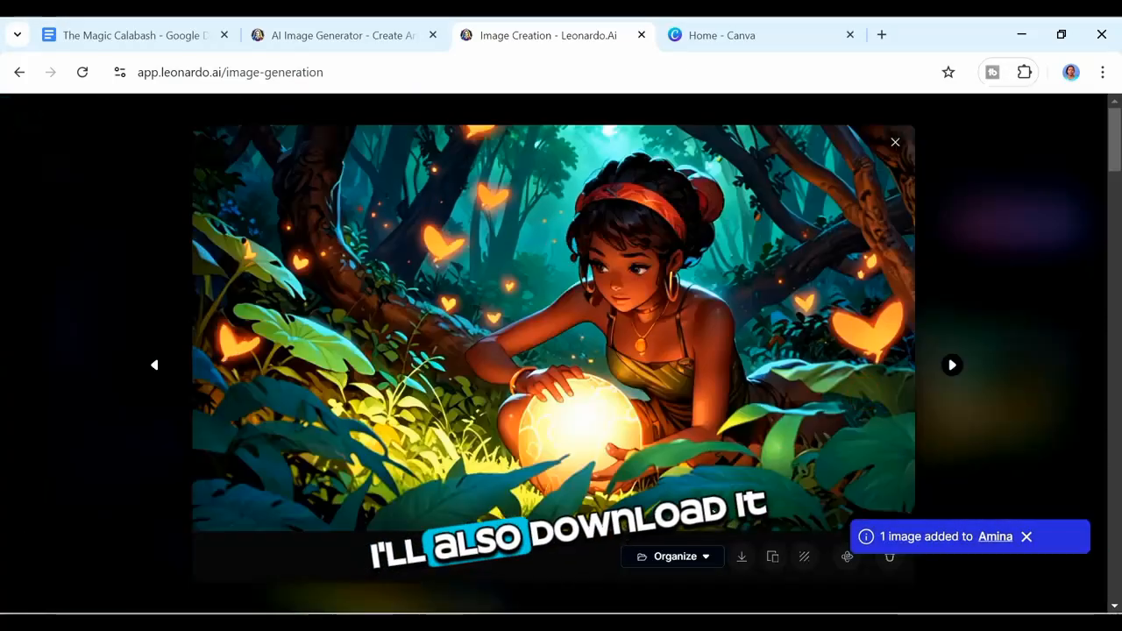
left_click(743, 560)
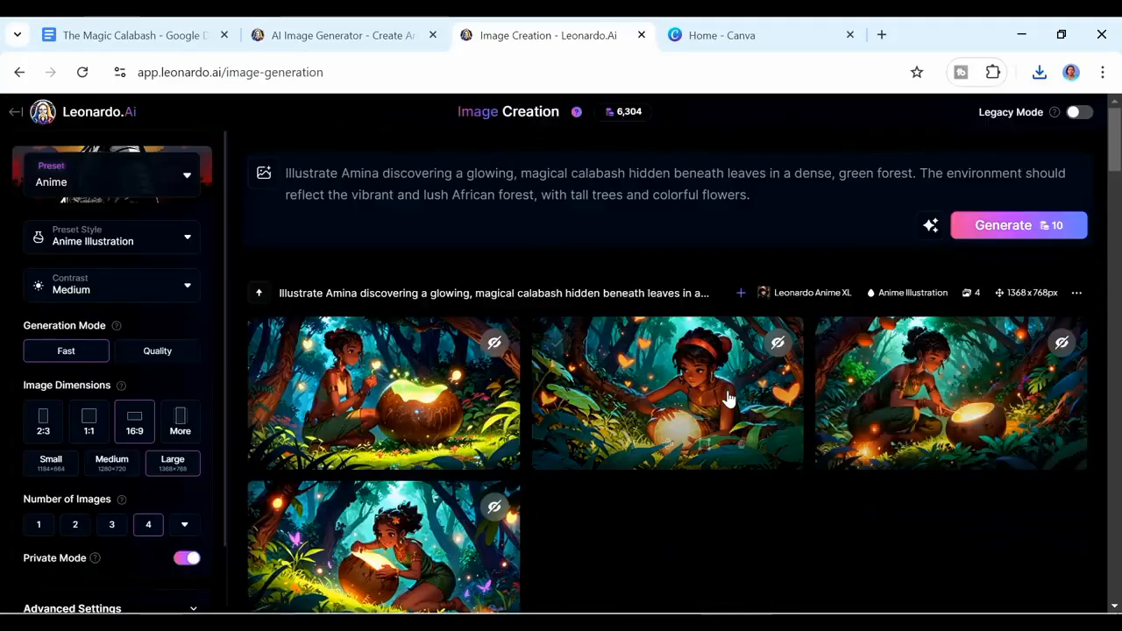
Step: Open the third generated image and add it to the Amina collection
left_click(900, 371)
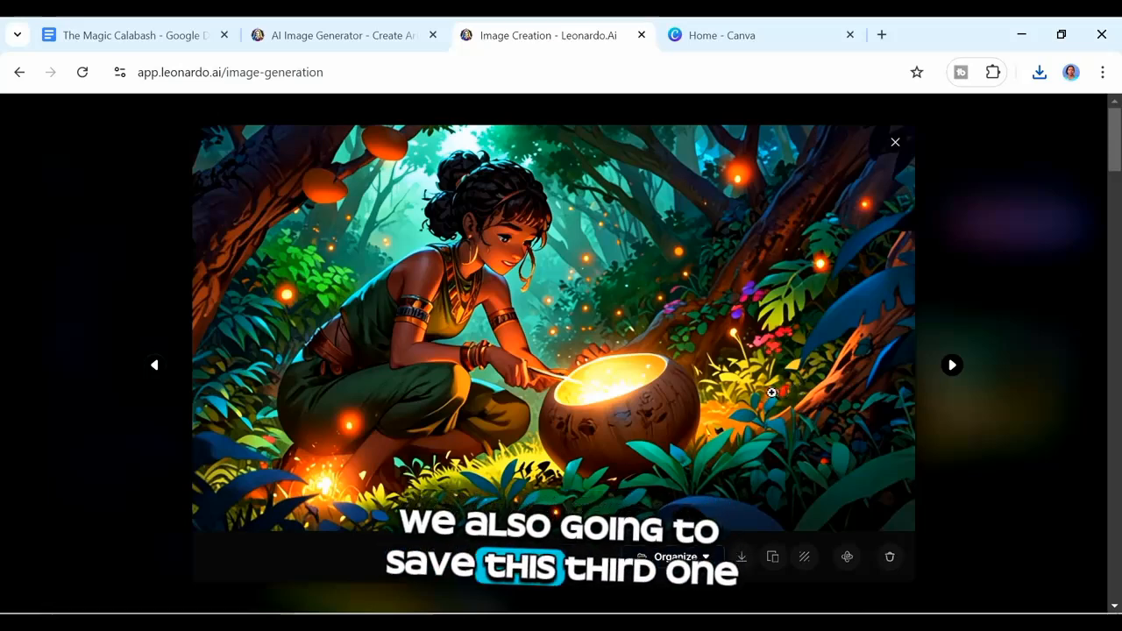
left_click(676, 558)
left_click(870, 357)
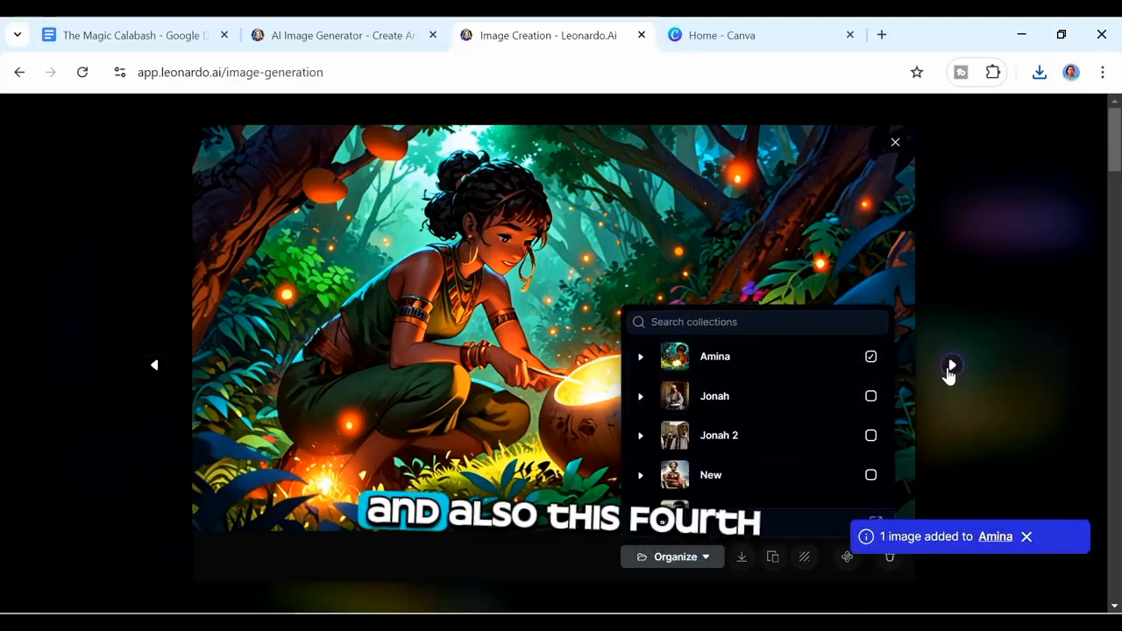
Step: Add the fourth image to the Amina collection as well, then close the image viewer
left_click(952, 366)
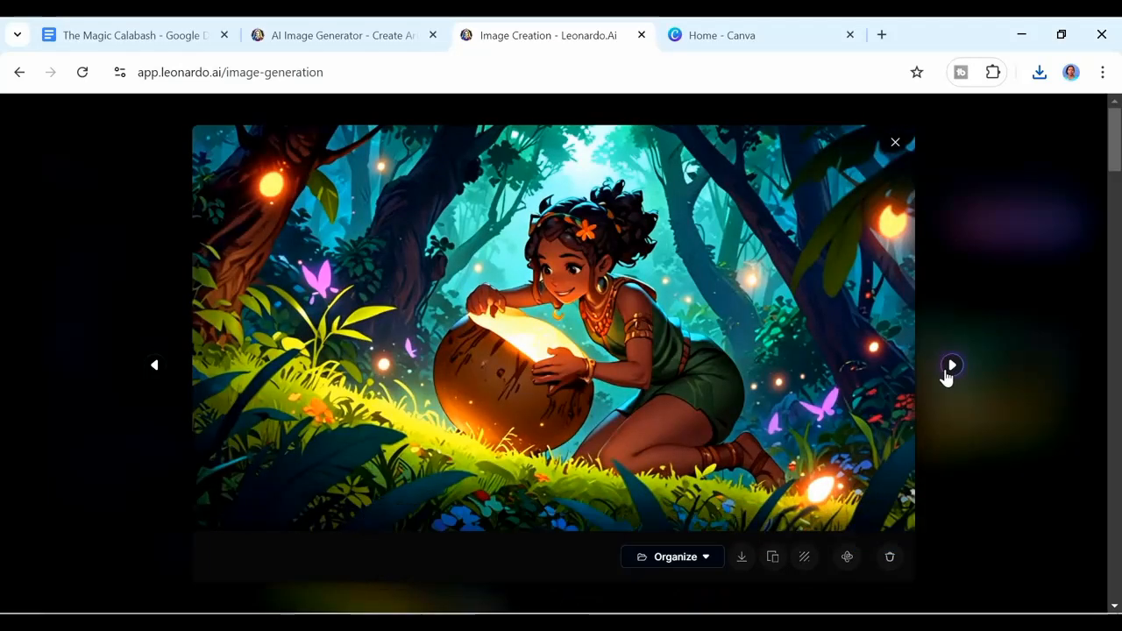
left_click(871, 357)
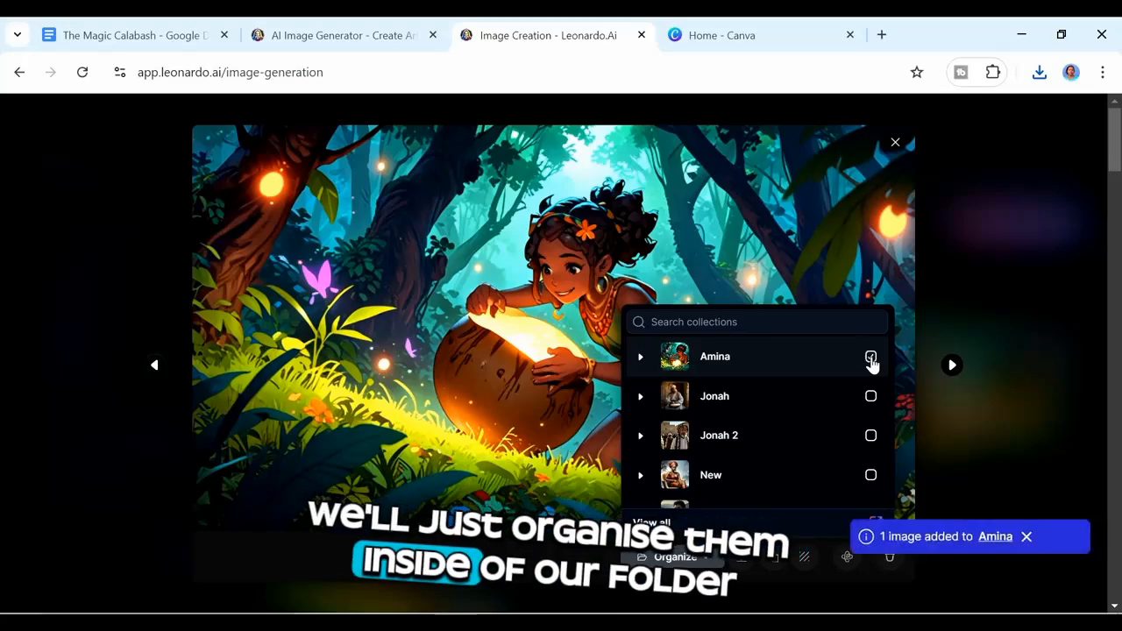
left_click(974, 286)
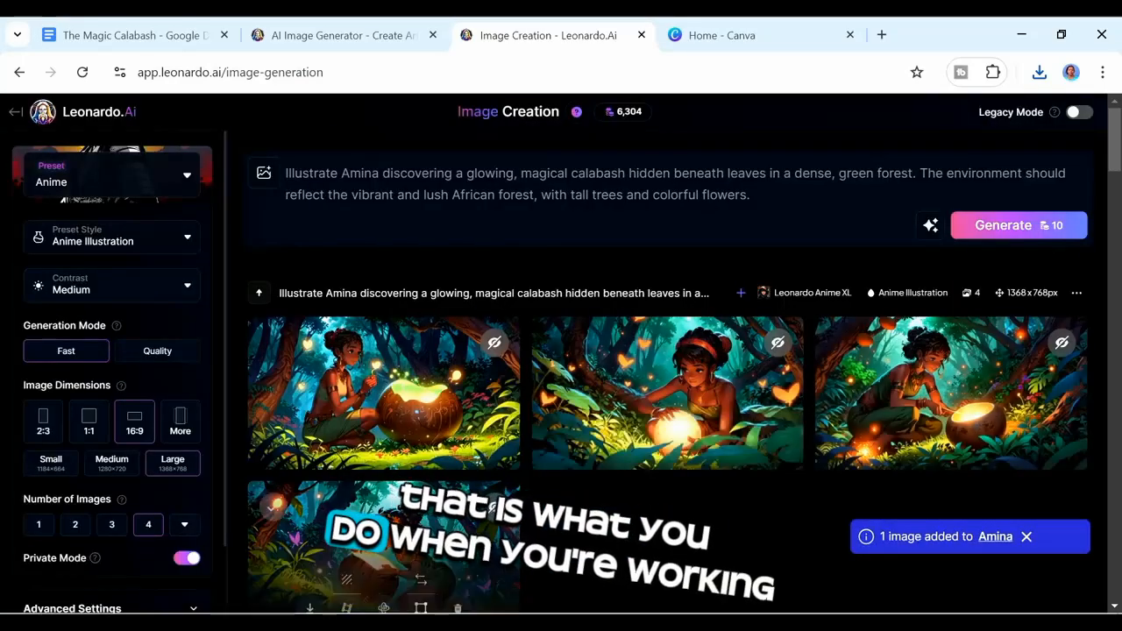
left_click(359, 523)
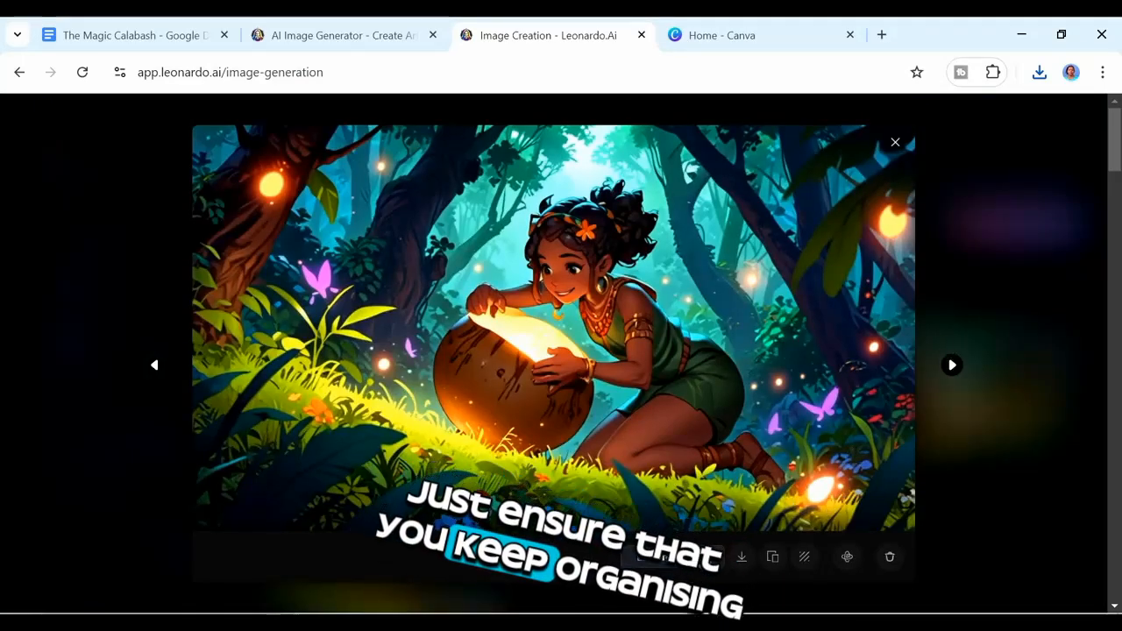
left_click(708, 558)
left_click(871, 357)
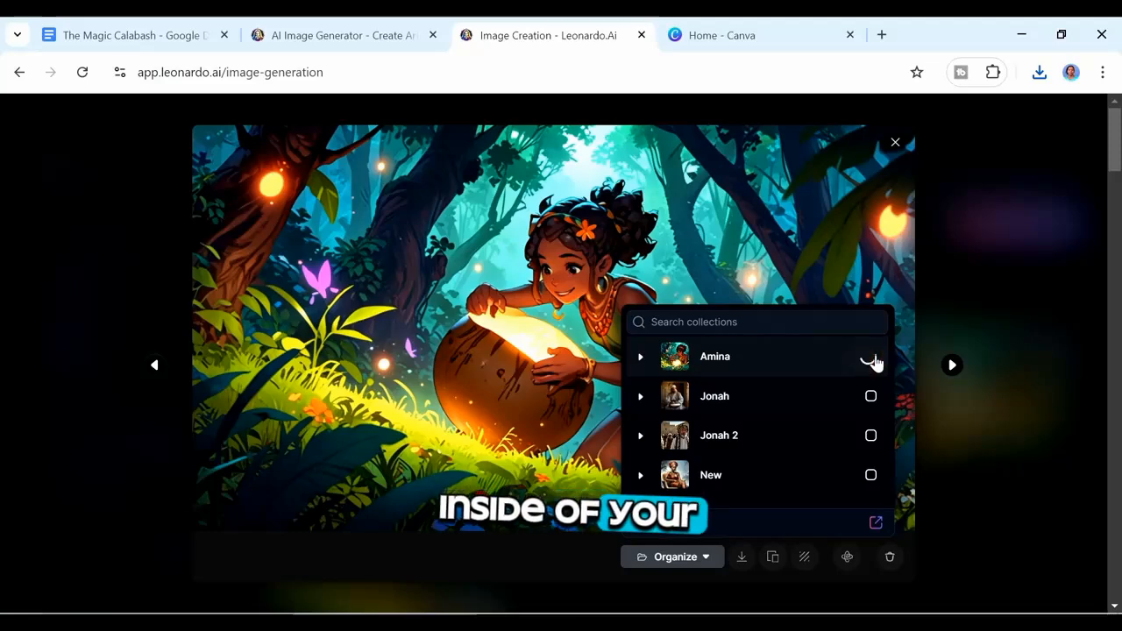
left_click(895, 142)
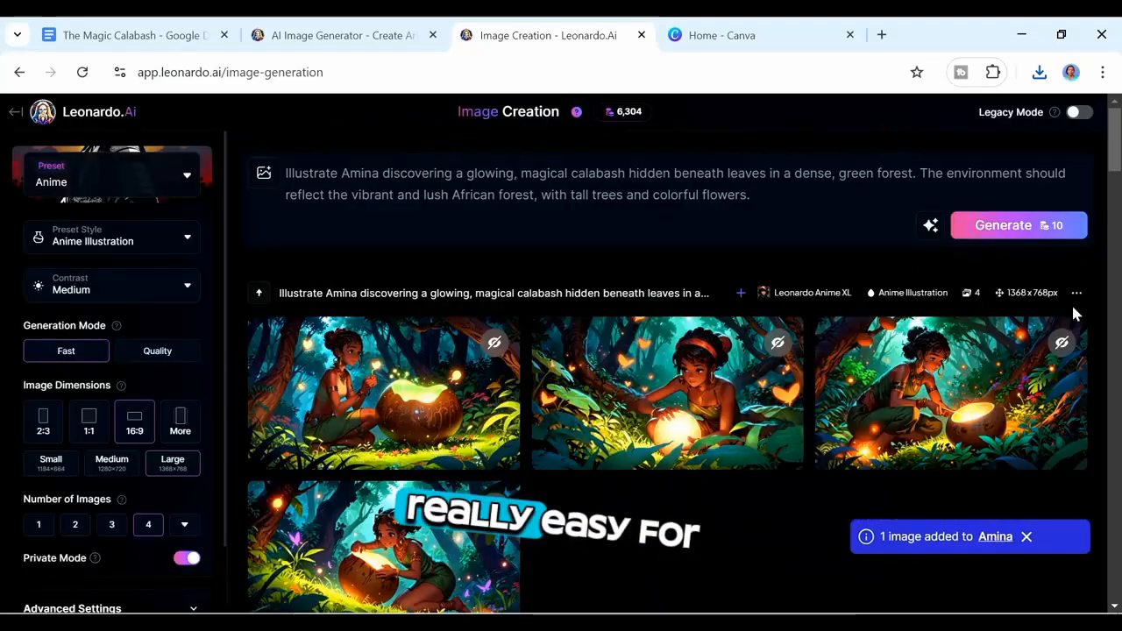
scroll(1120, 156, "down", 1)
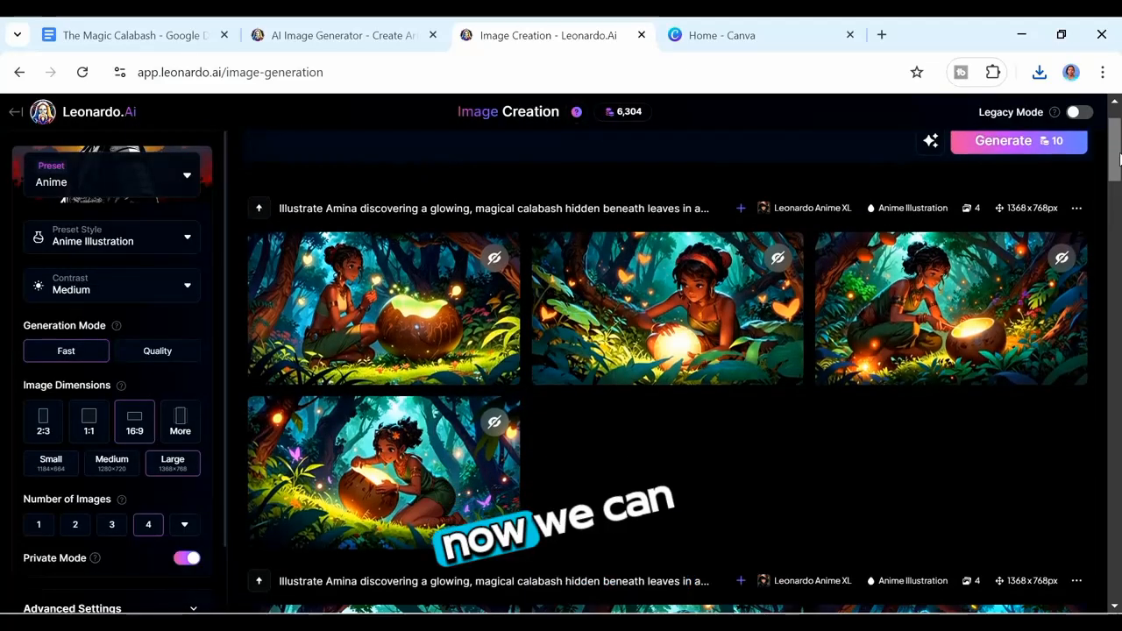
scroll(1120, 160, "down", 3)
scroll(1120, 160, "up", 4)
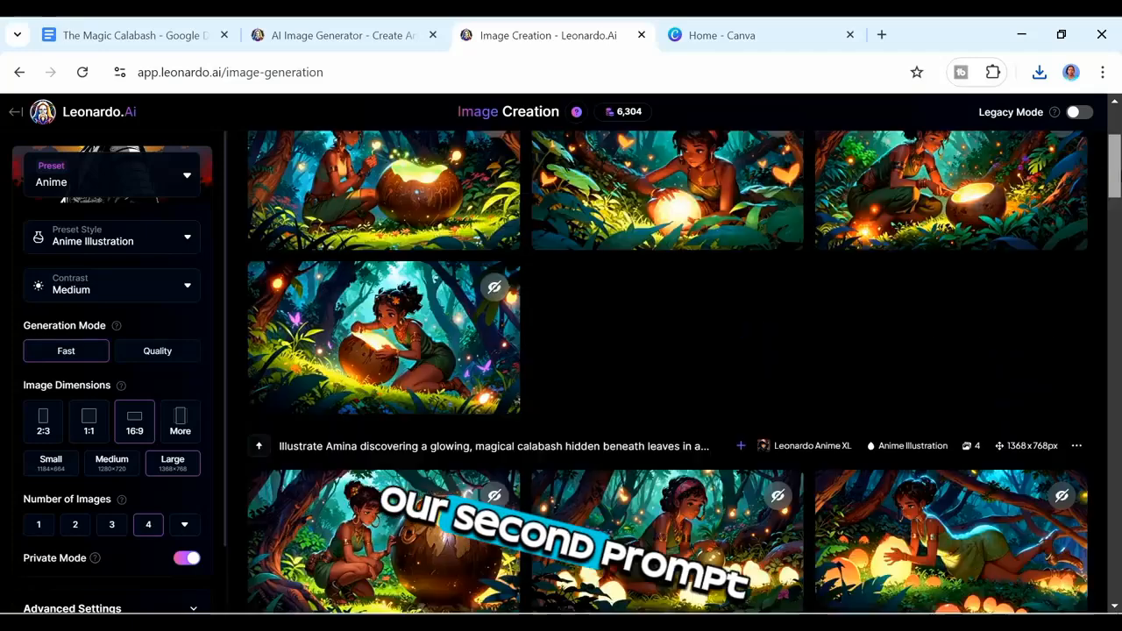
scroll(1118, 206, "down", 5)
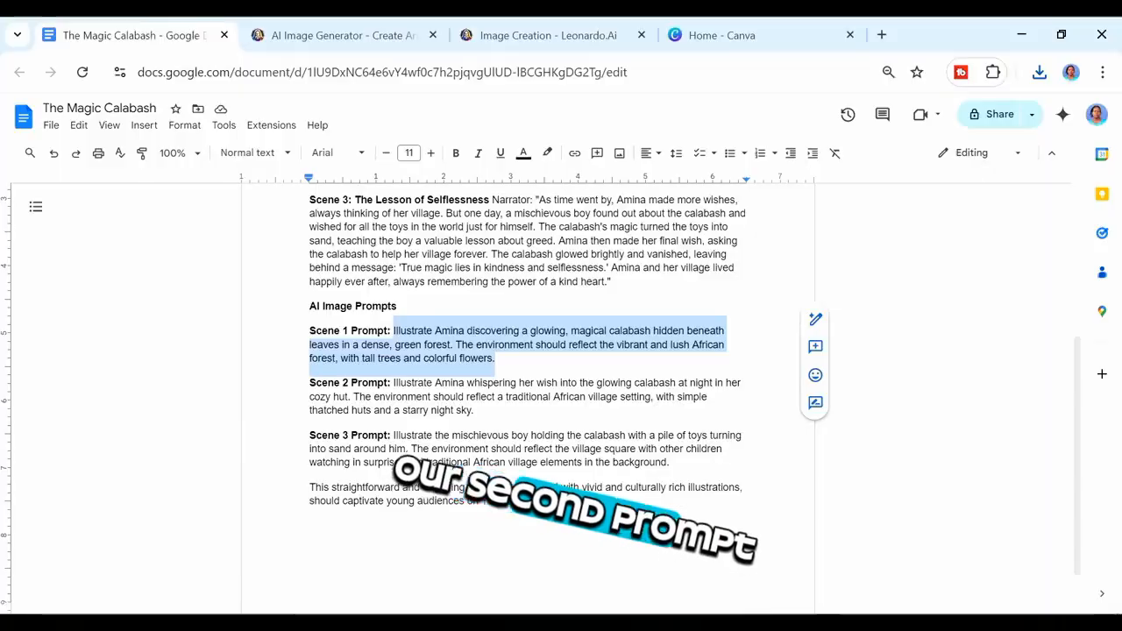
Step: Copy the Scene 2 prompt from the document and paste it in place of the current Leonardo prompt
left_click_drag(395, 383, 474, 411)
right_click(450, 418)
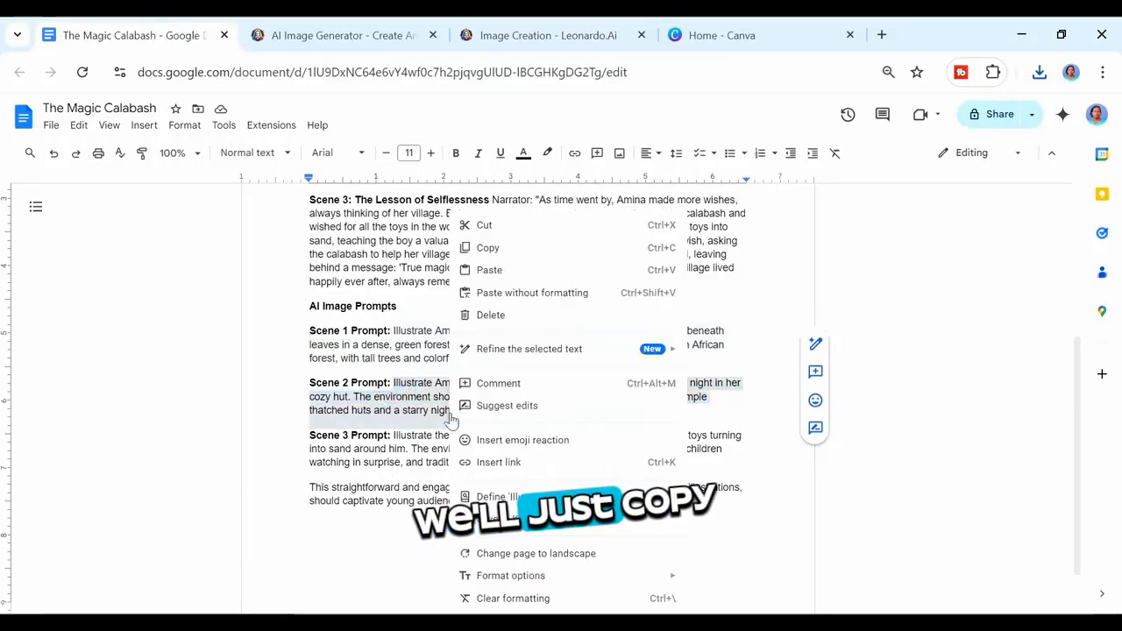
left_click(491, 249)
left_click(546, 36)
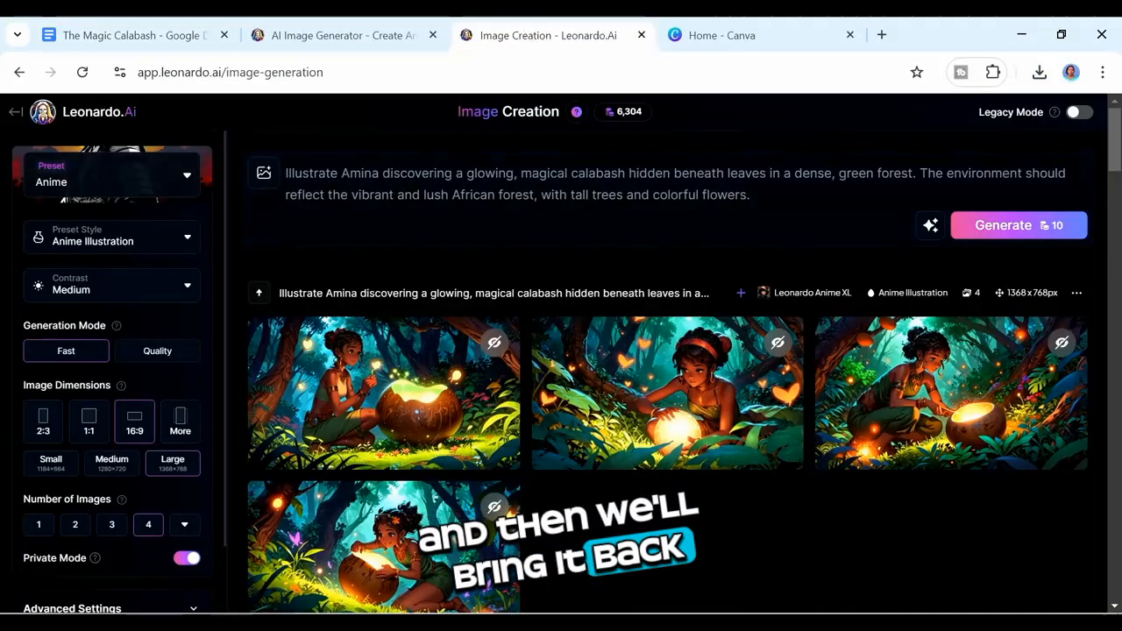
left_click(768, 196)
key("ctrl+a")
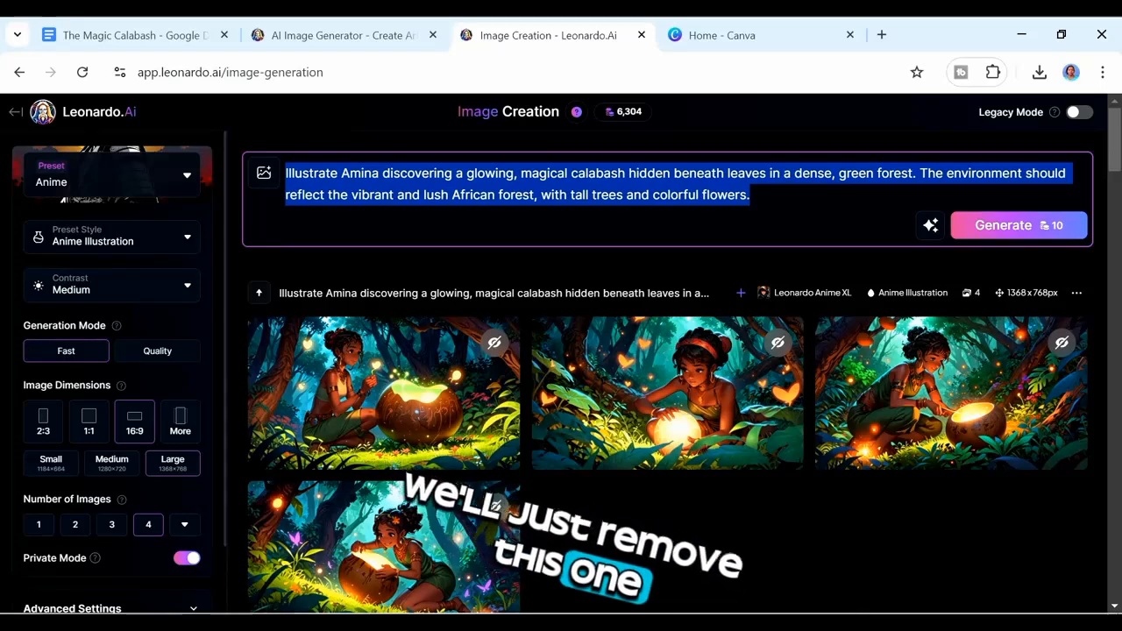
key("ctrl+v")
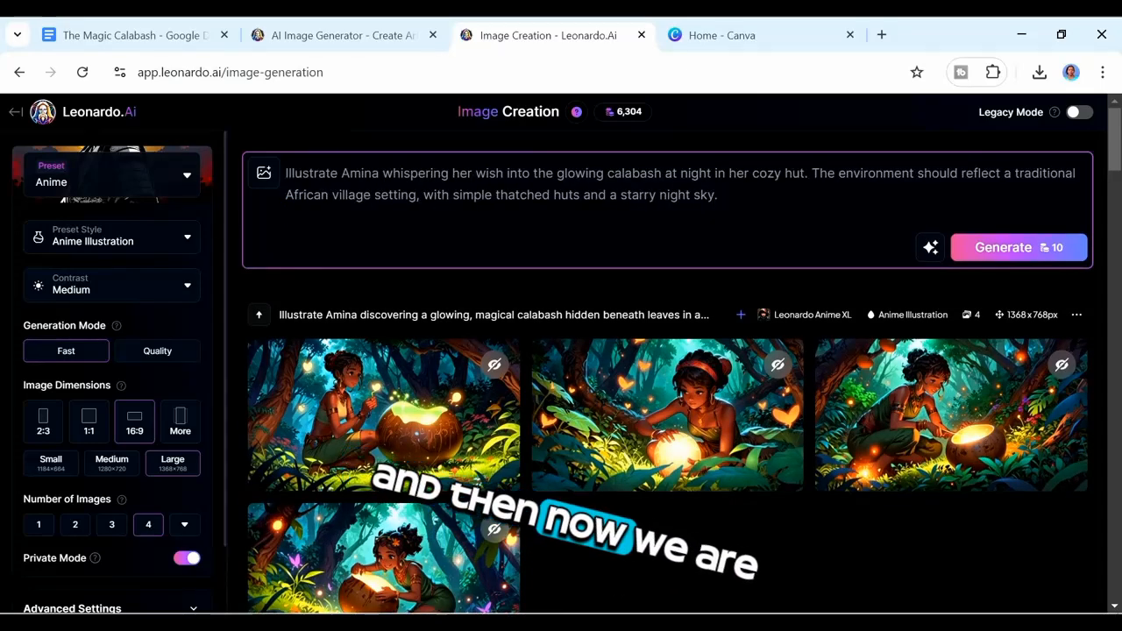
Step: Add the glowing-orb image from the Amina collection as a Character Reference for the prompt
left_click(264, 176)
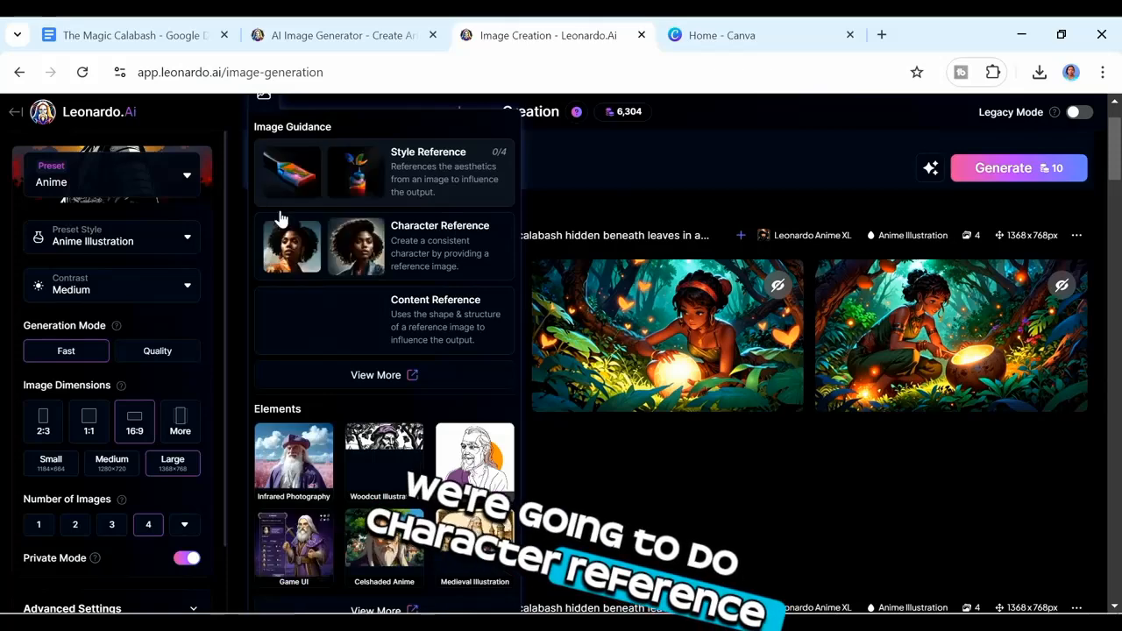
left_click(397, 240)
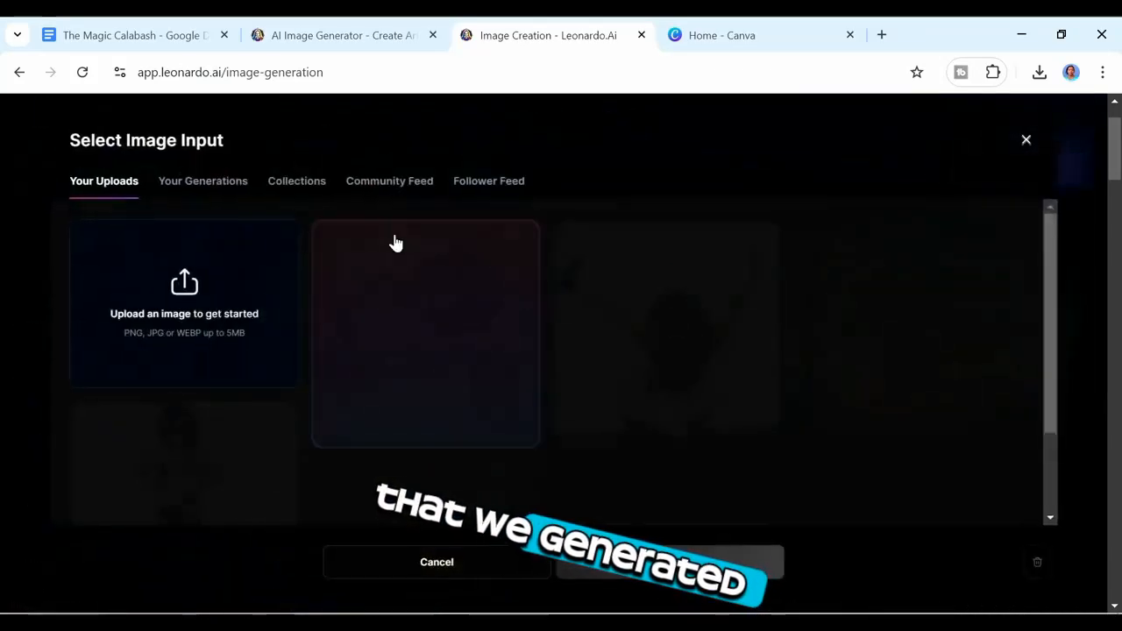
left_click(300, 180)
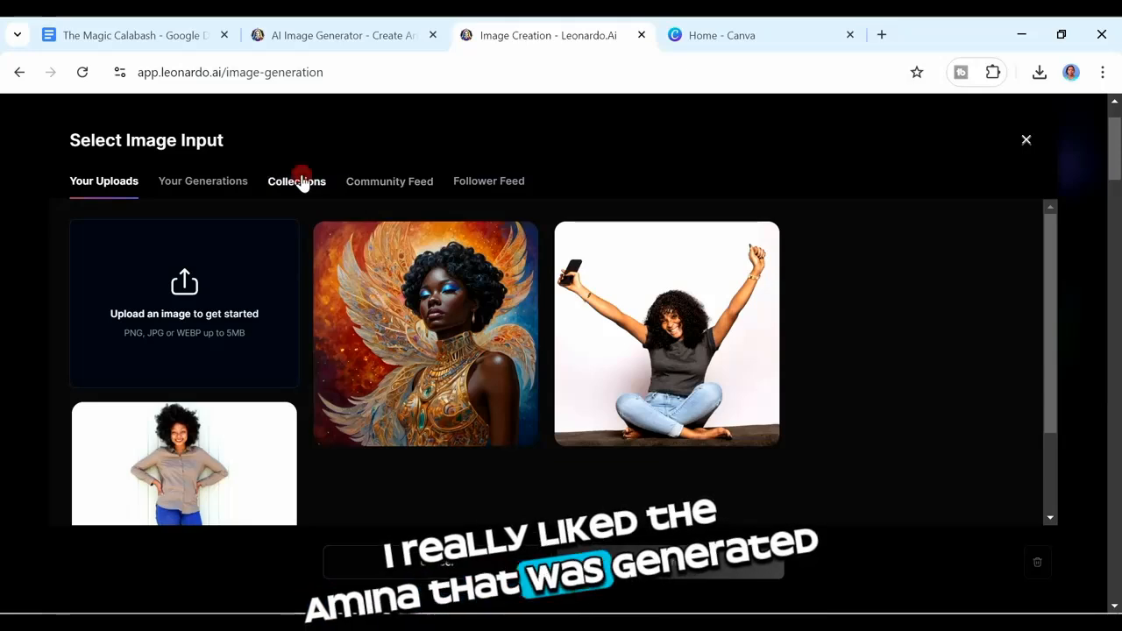
left_click(248, 329)
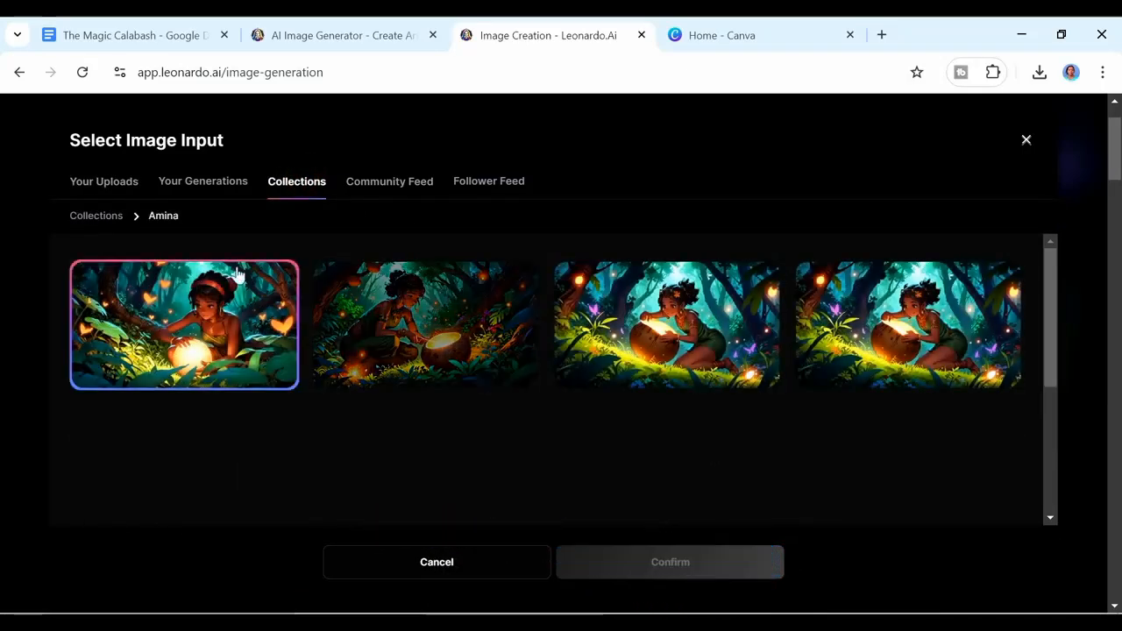
left_click(233, 300)
left_click(718, 571)
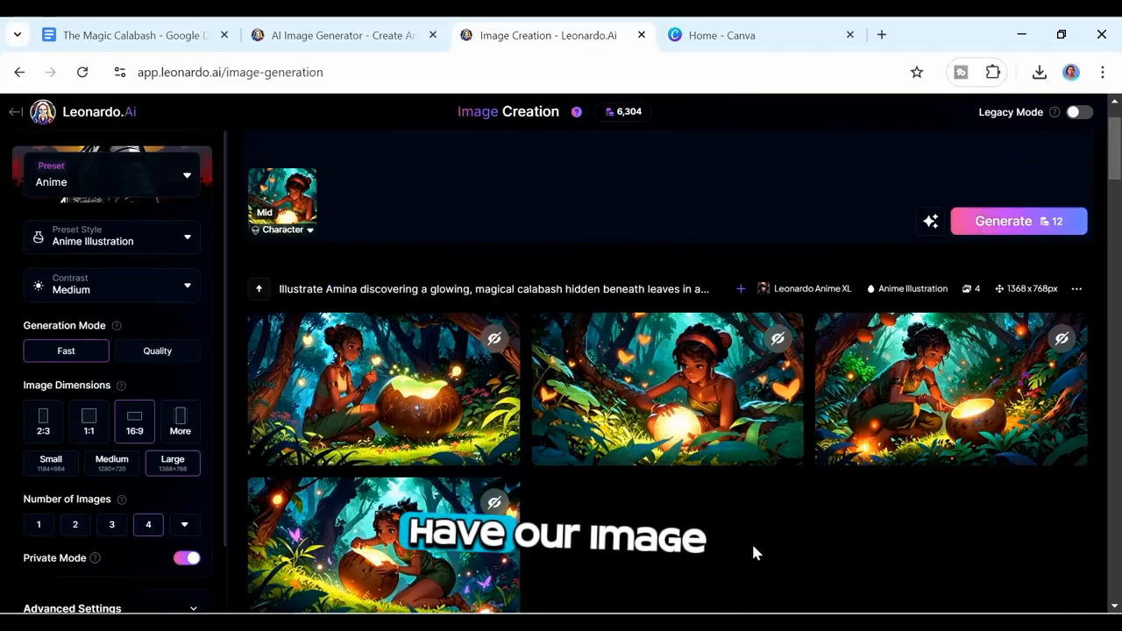
Step: Generate images for the Scene 2 prompt and open the first result
left_click(987, 230)
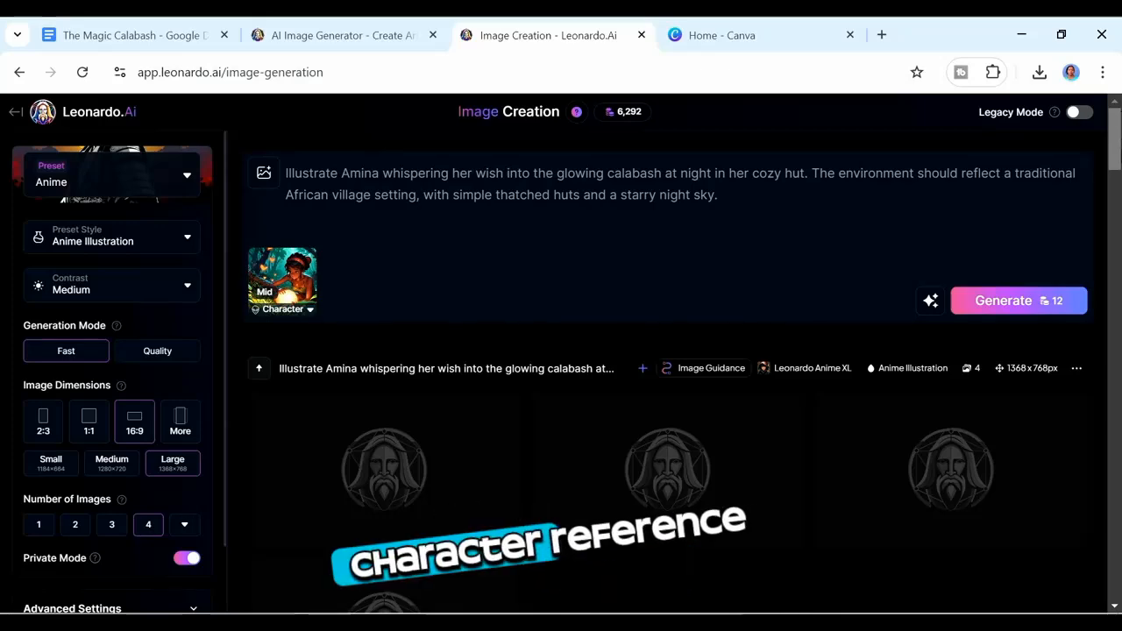
left_click_drag(1113, 137, 1113, 156)
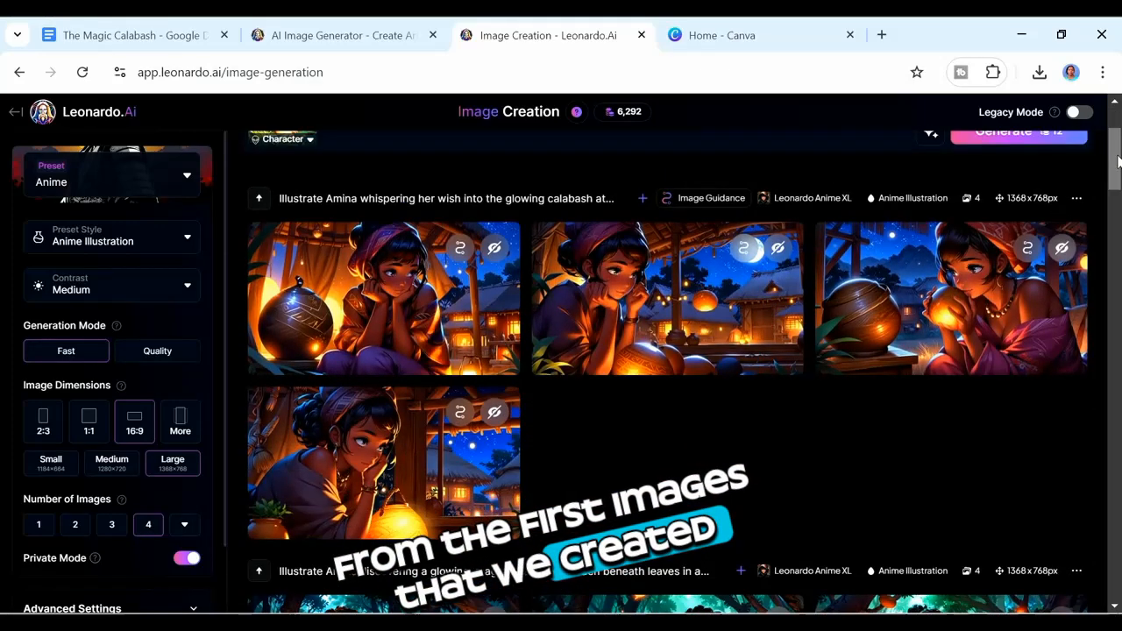
left_click(417, 306)
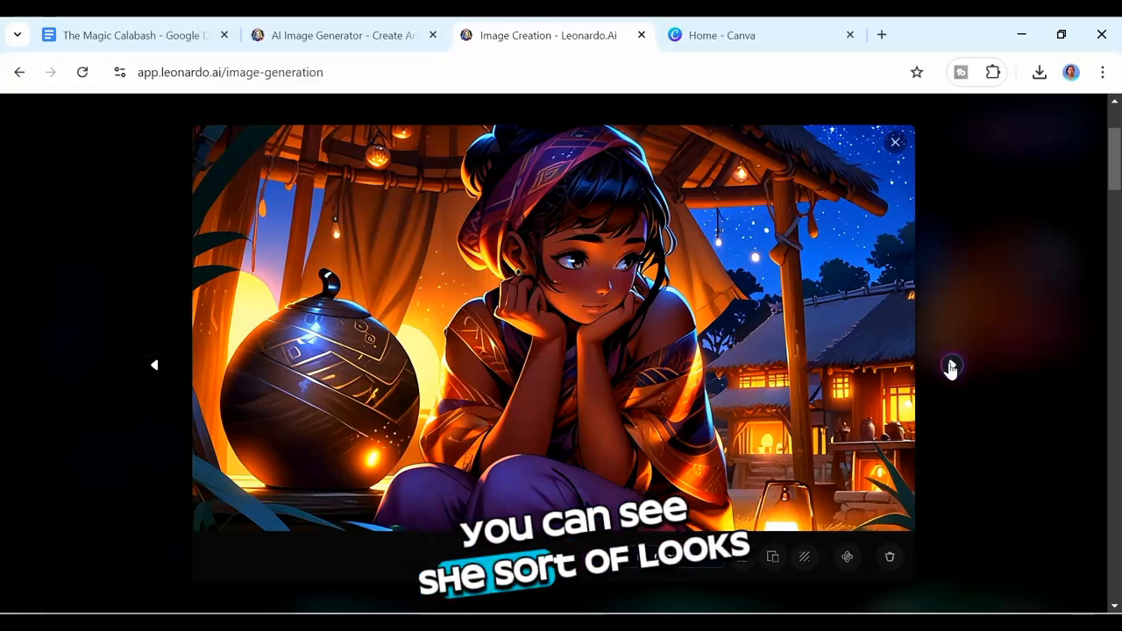
Step: Add the second and third Scene 2 images to the Amina collection, then close the viewer
left_click(952, 367)
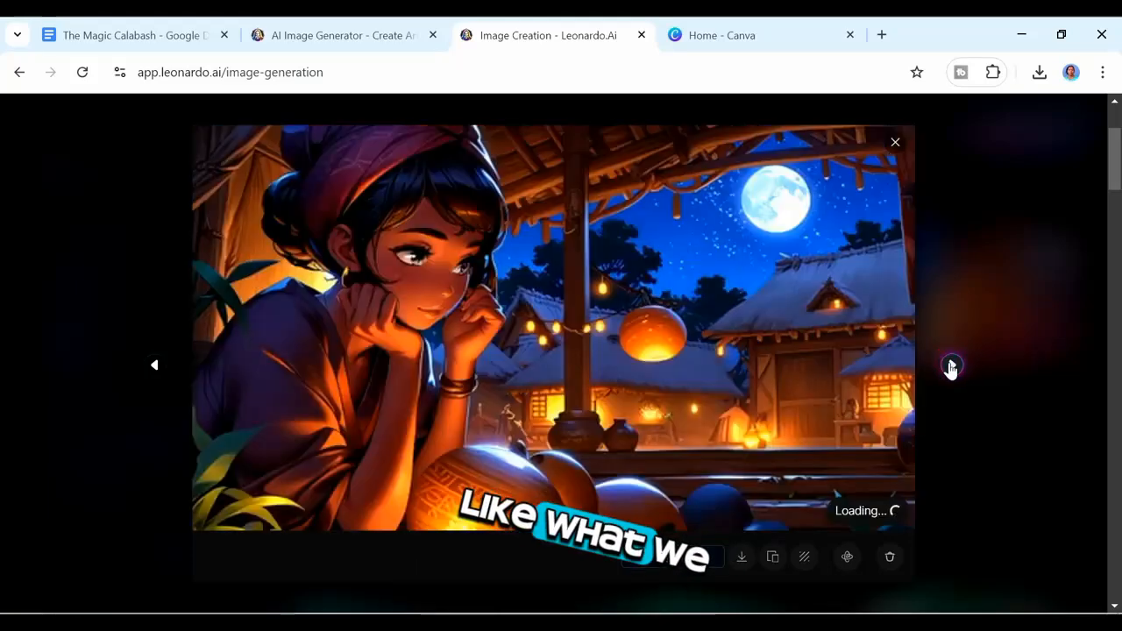
left_click(706, 559)
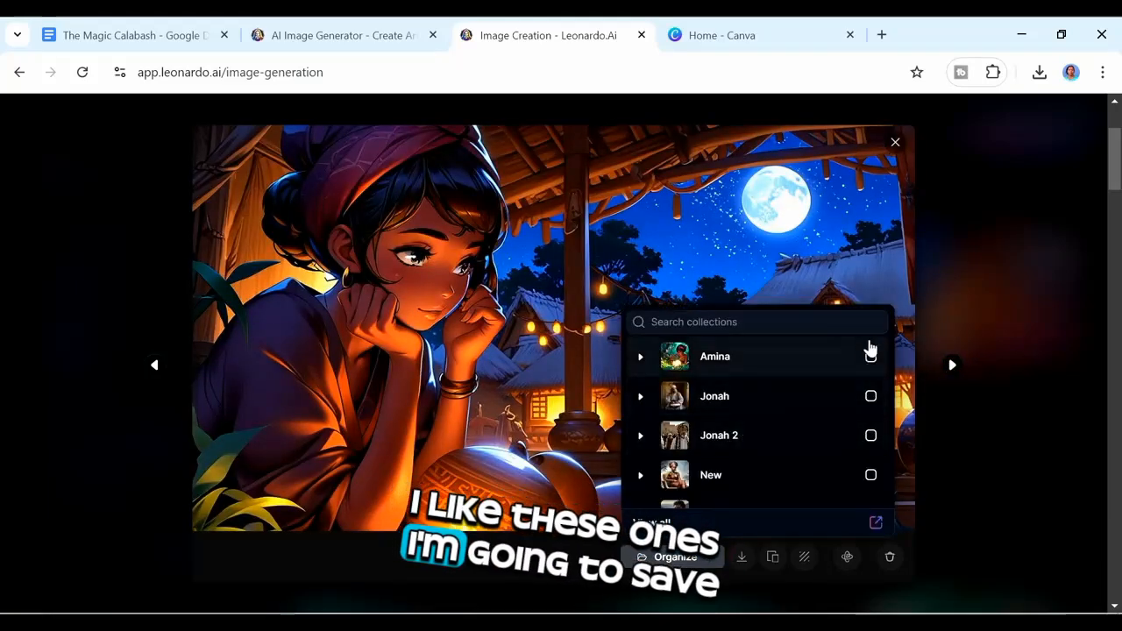
left_click(873, 357)
left_click(952, 368)
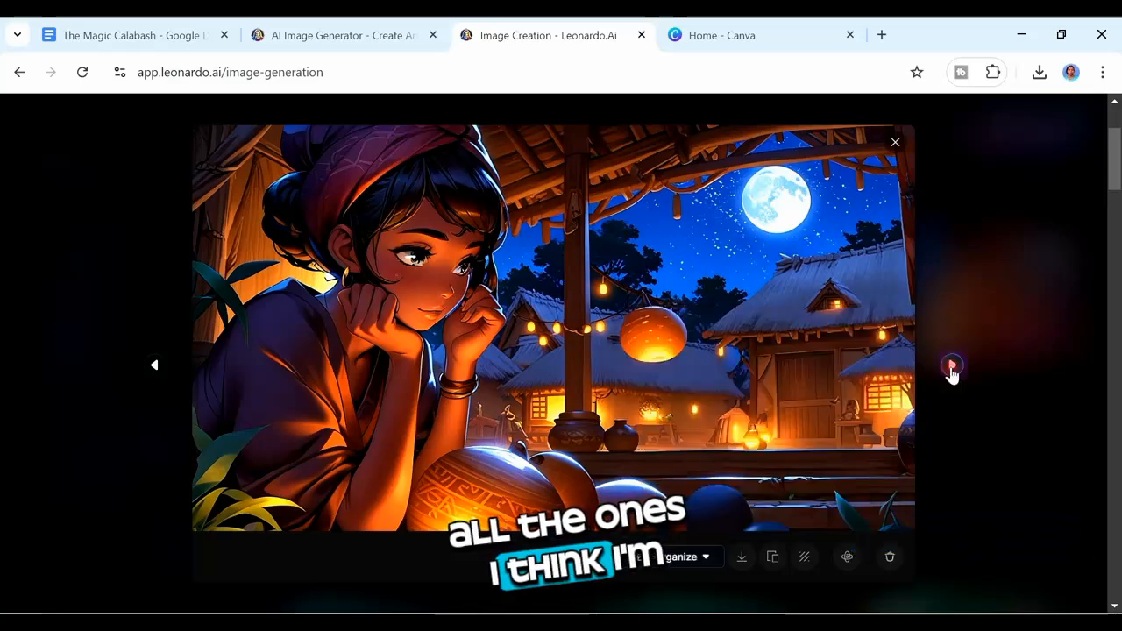
left_click(952, 369)
left_click(706, 560)
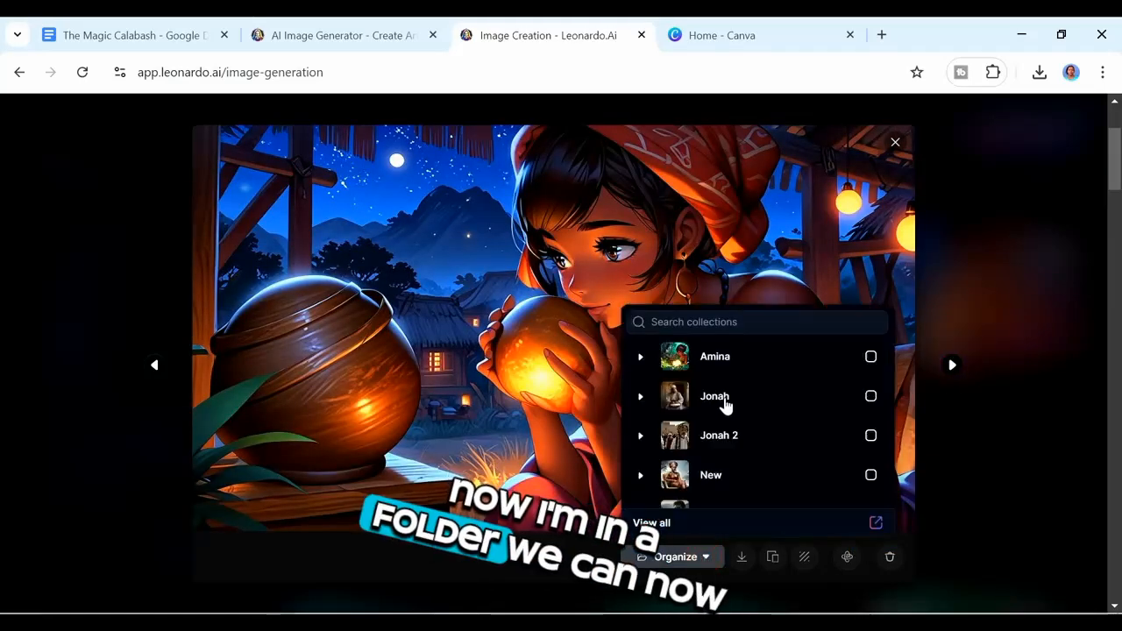
left_click(877, 358)
key("Escape")
Step: Copy the Scene 3 prompt from the document and return to the Leonardo image generation tab
left_click(167, 38)
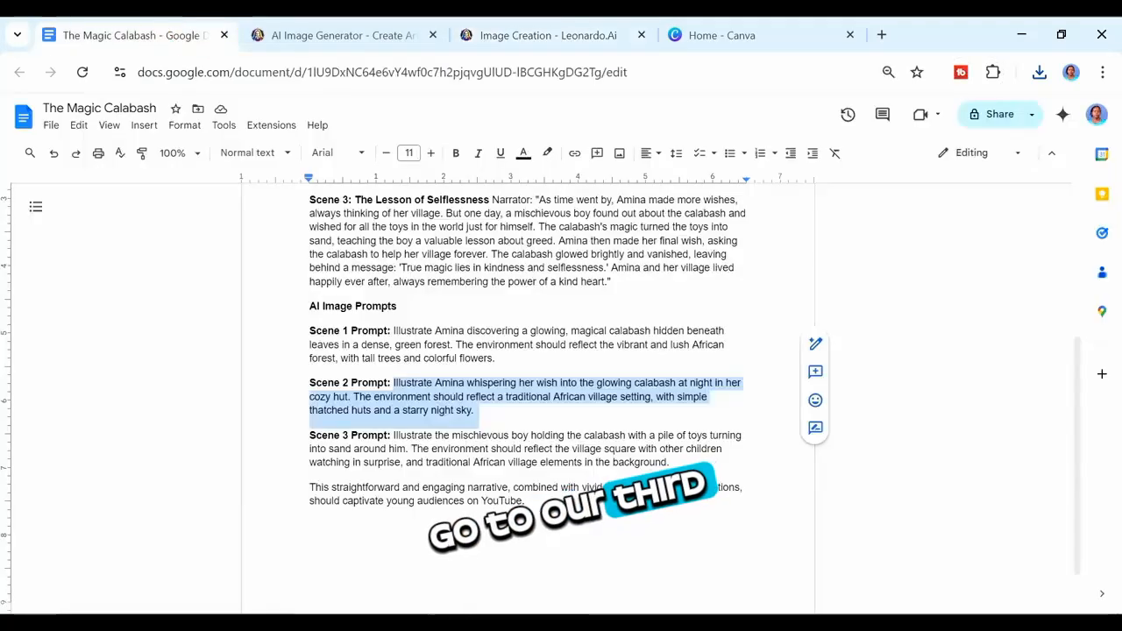
left_click_drag(393, 435, 672, 466)
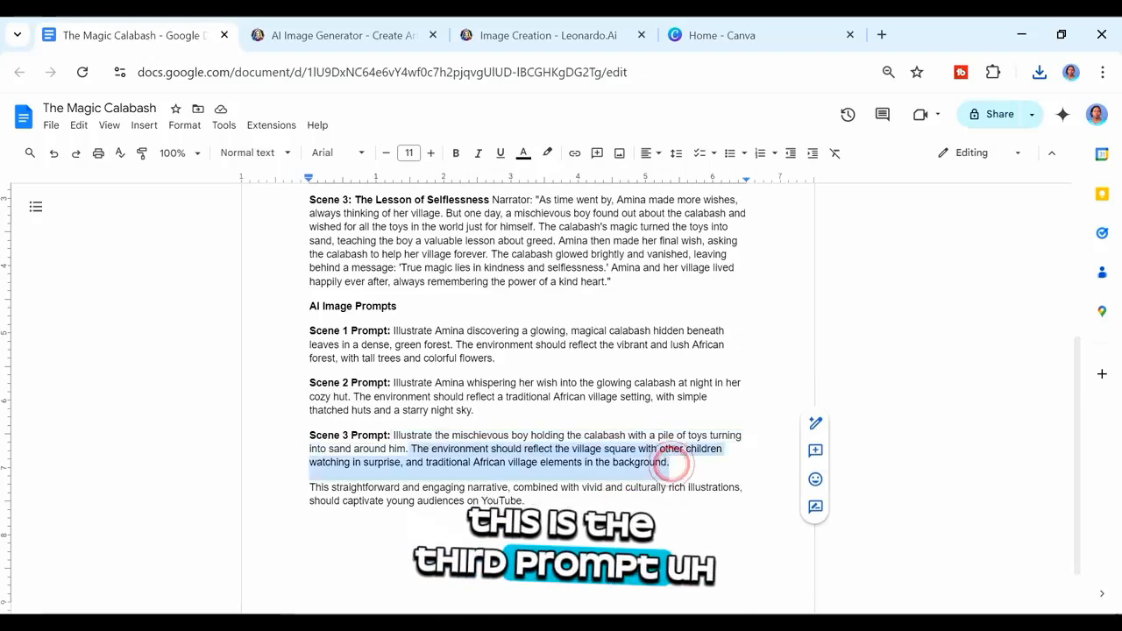
right_click(399, 447)
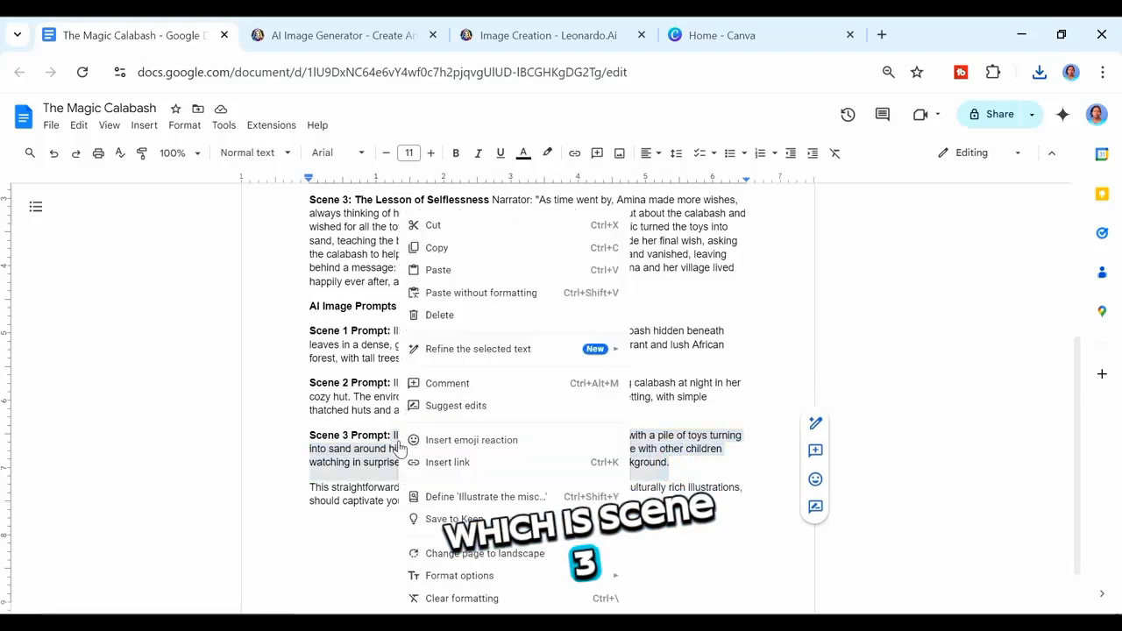
left_click(466, 250)
scroll(474, 176, "up", 1)
left_click(500, 35)
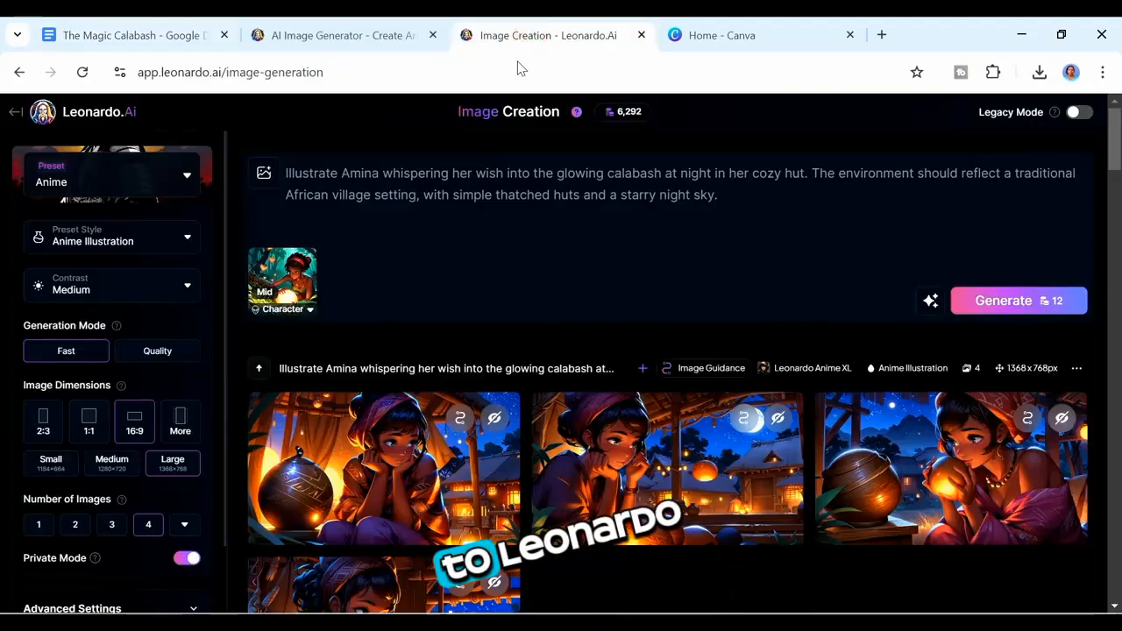
Step: Replace the prompt with the pasted Scene 3 prompt and remove the Character Reference image
left_click_drag(720, 195, 242, 142)
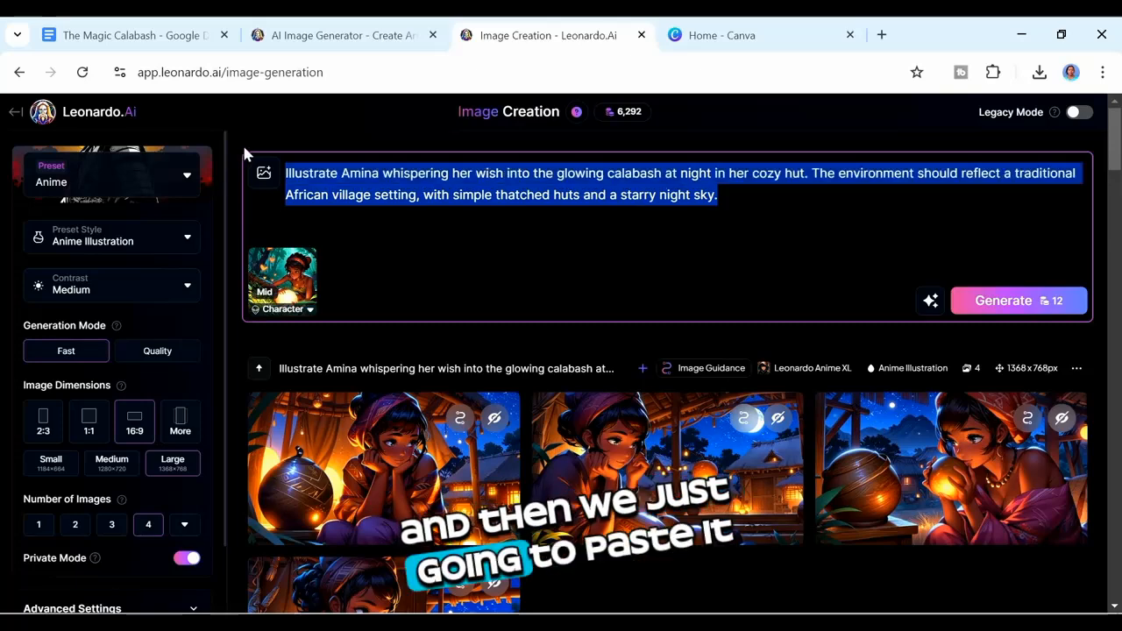
key("ctrl+v")
left_click(308, 256)
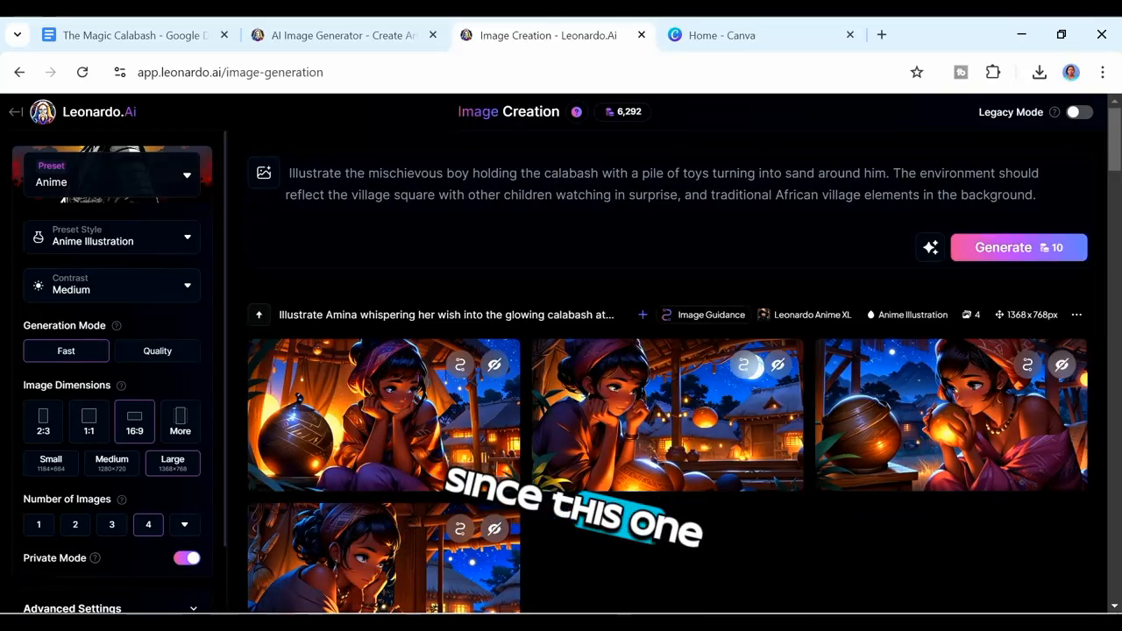
Step: Change "the mischievous boy" to "a mischievous boy" in the prompt and generate the images
type("a")
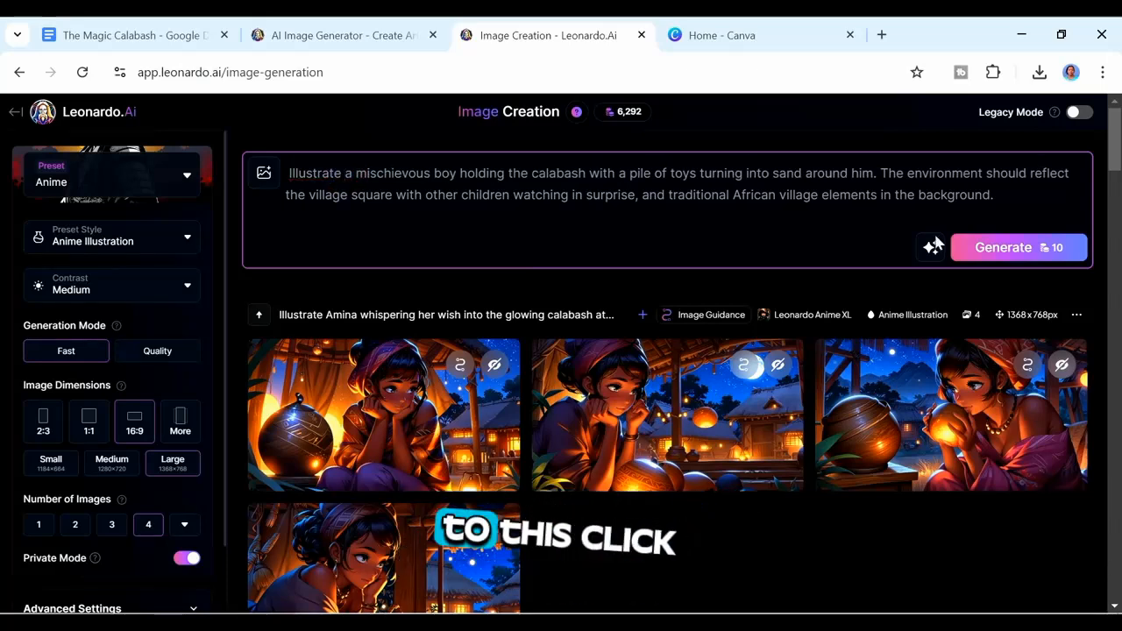
left_click(995, 251)
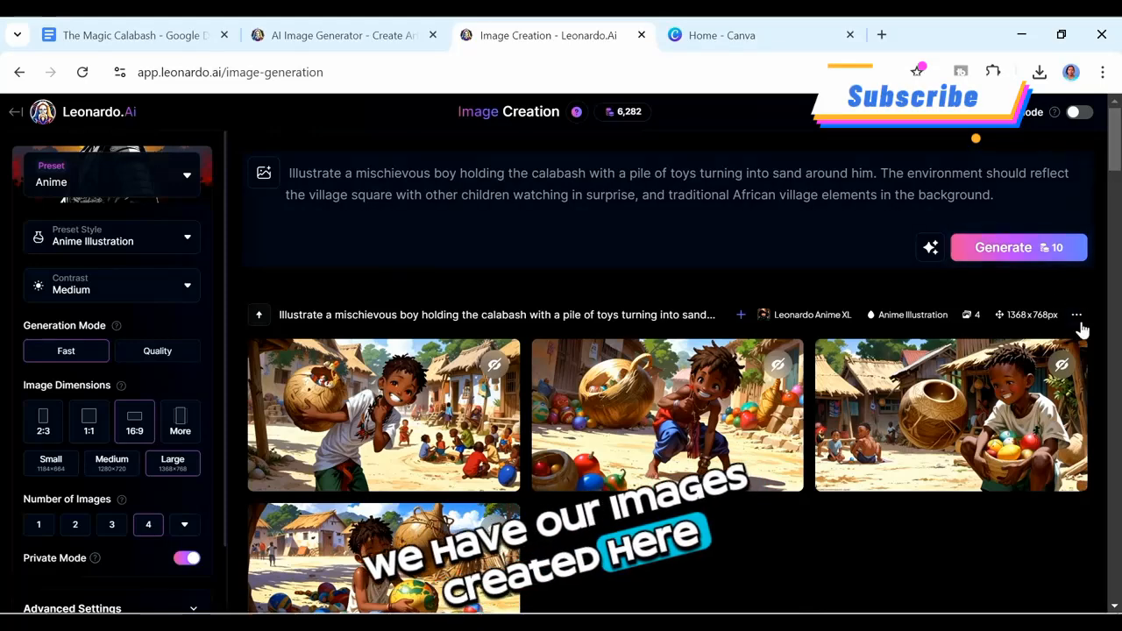
Step: Review the generated Scene 3 images one by one in the image viewer
scroll(1115, 175, "down", 2)
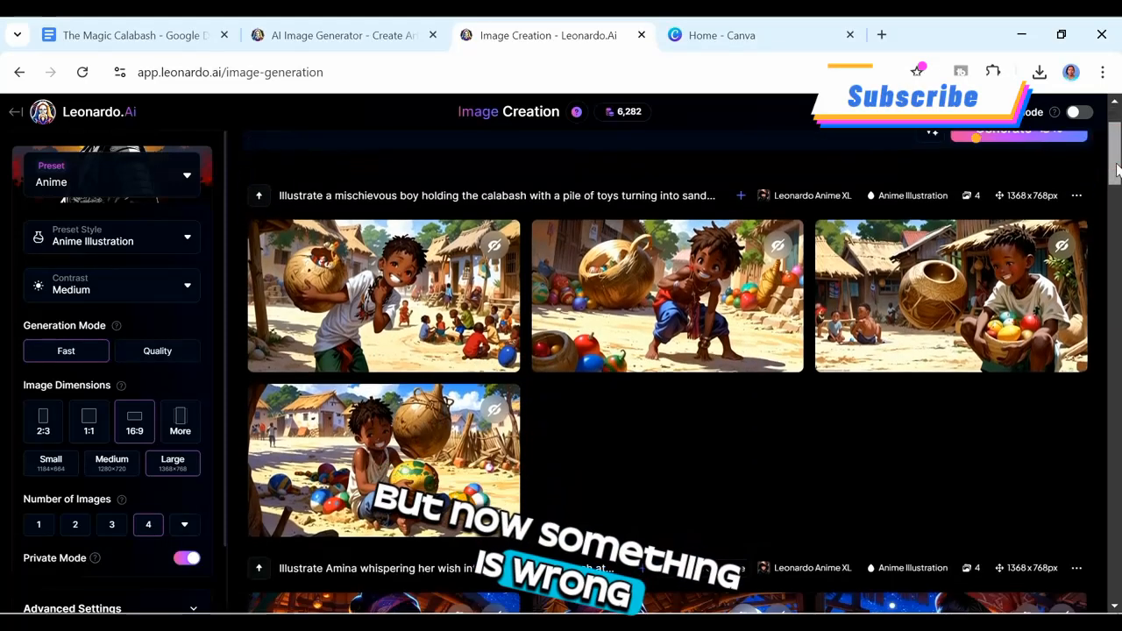
scroll(1118, 162, "up", 1)
left_click(451, 325)
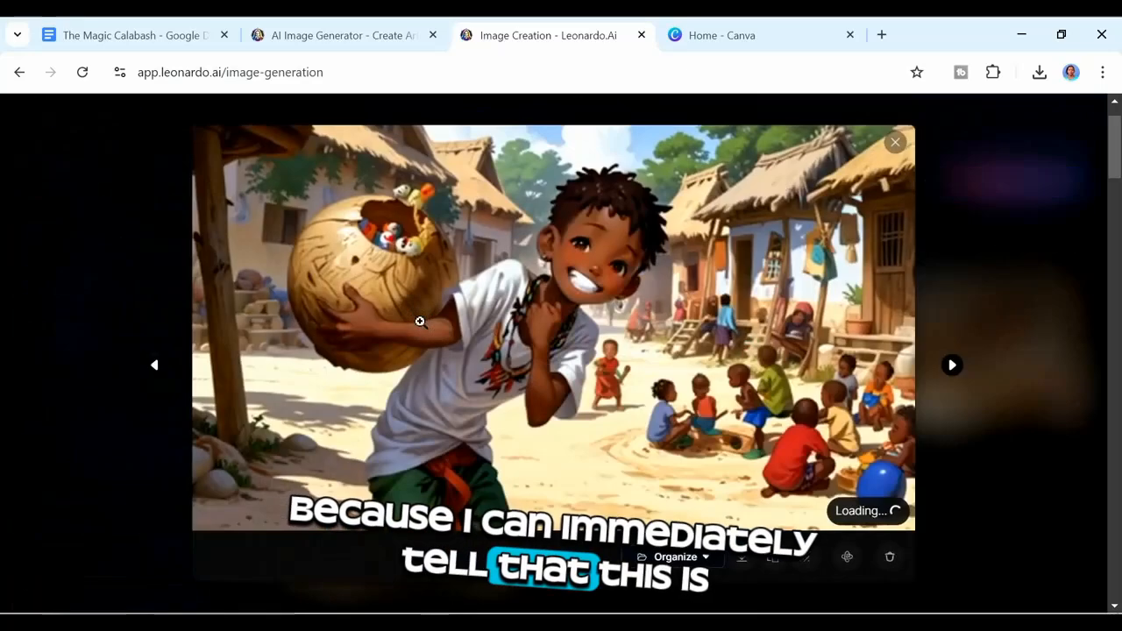
left_click(952, 365)
left_click(954, 367)
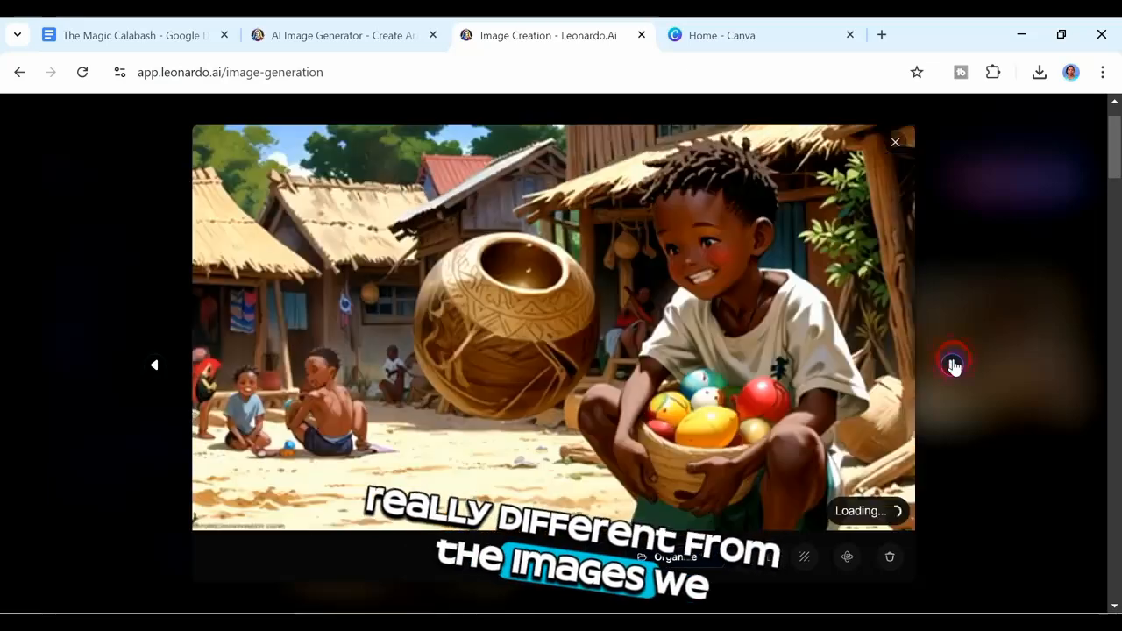
left_click(954, 366)
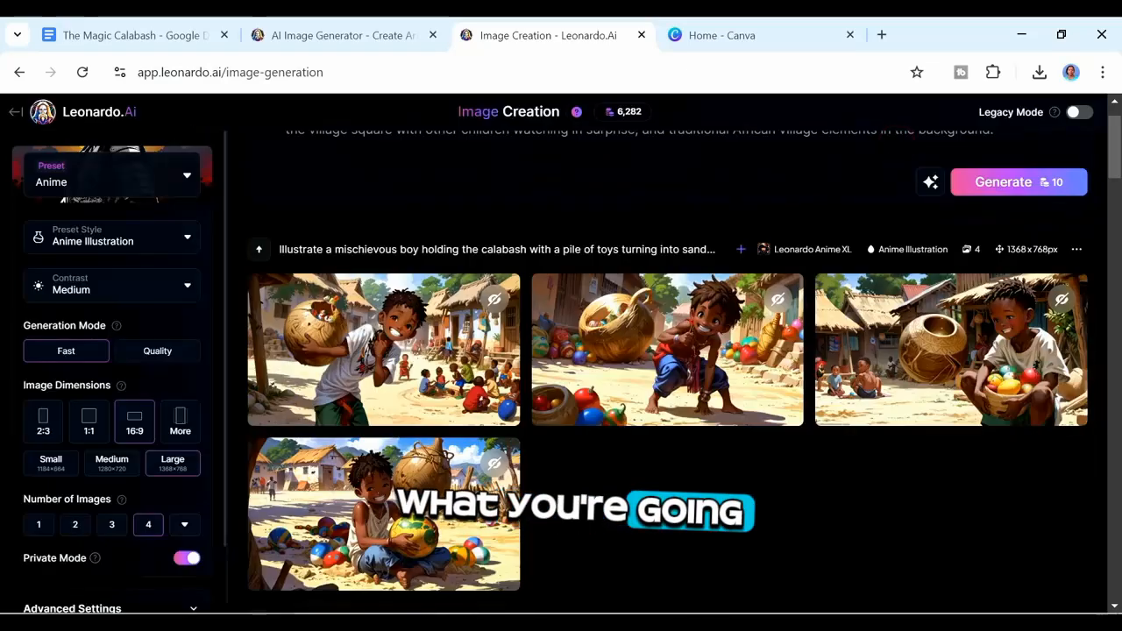
Step: Add an image from the Amina collection as a Style Reference for the Scene 3 prompt
scroll(1114, 140, "up", 1)
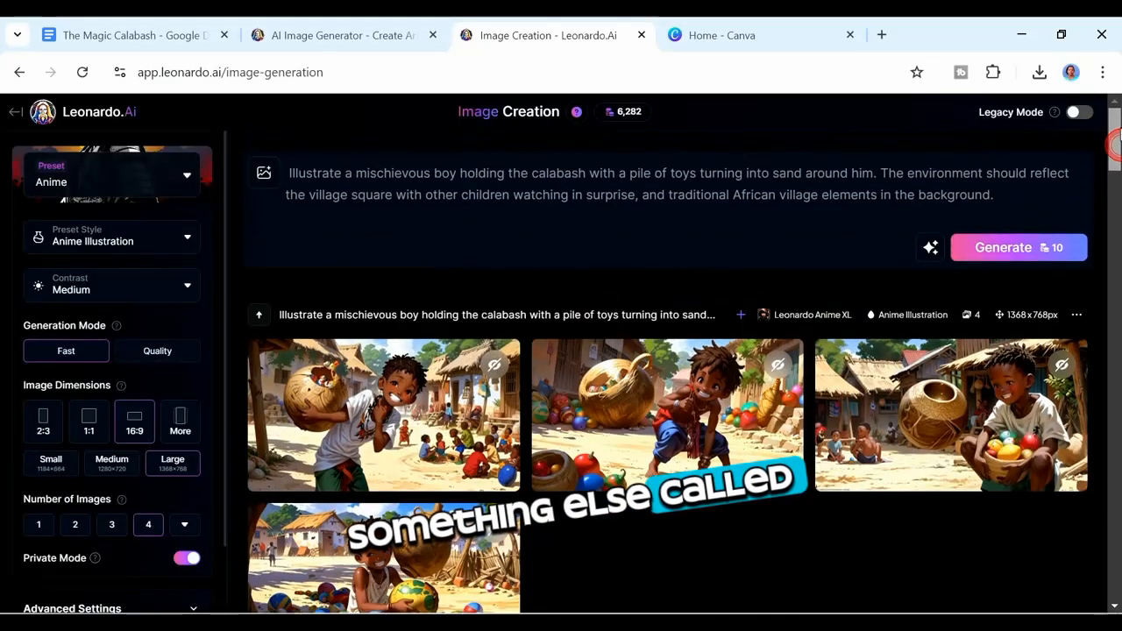
left_click(265, 180)
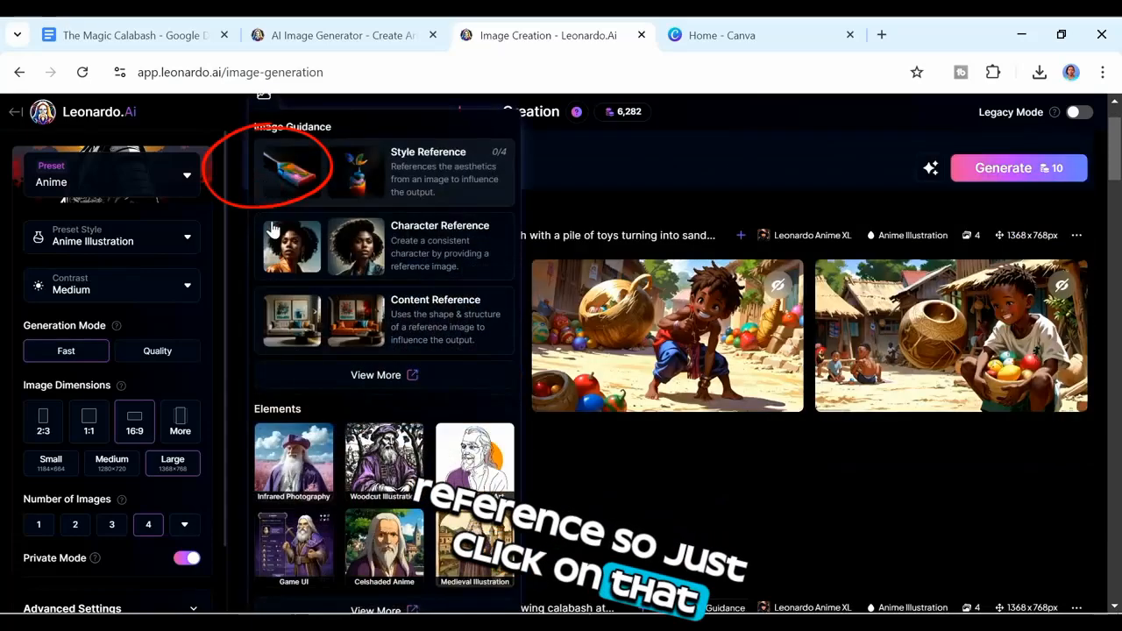
left_click(408, 184)
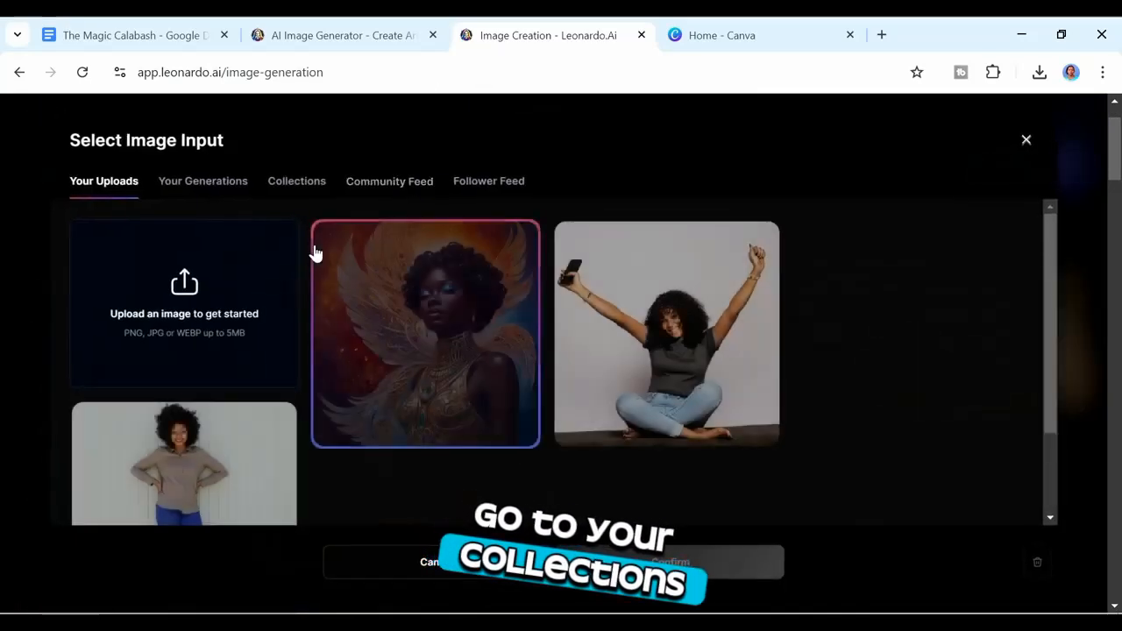
left_click(303, 181)
left_click(254, 333)
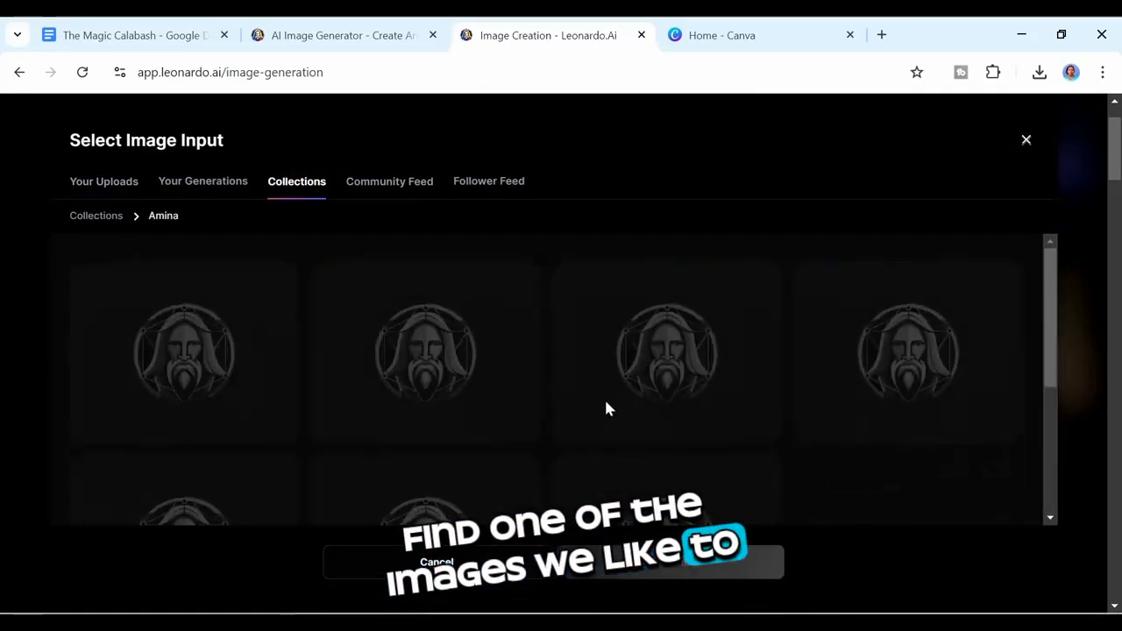
left_click(281, 465)
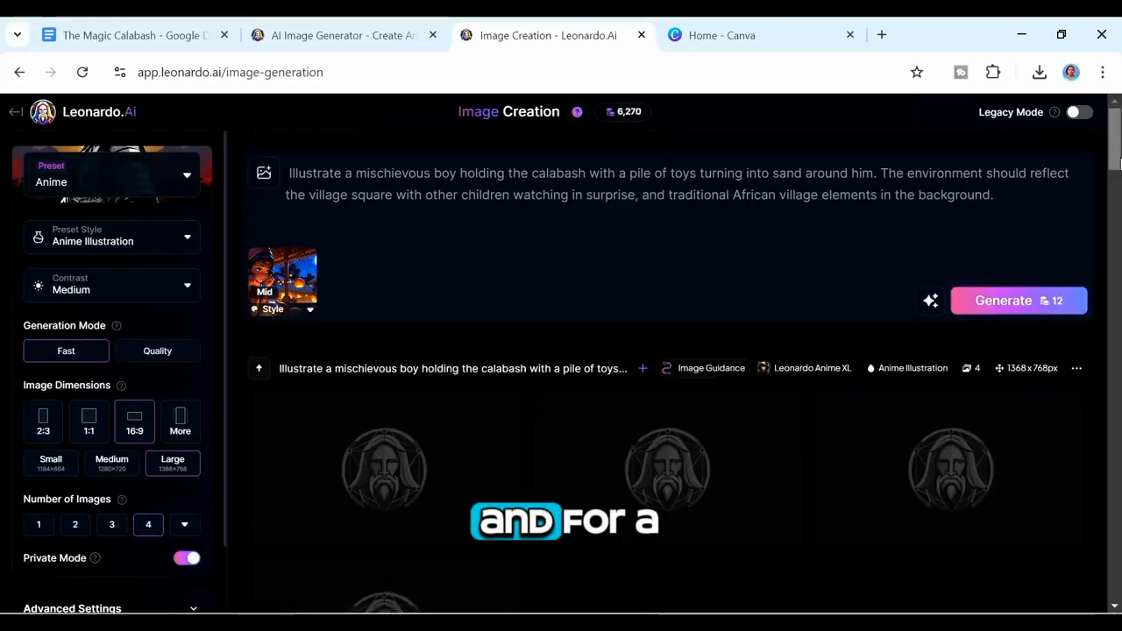
Step: Browse the new Scene 3 images and add the third one to the Amina collection
scroll(667, 369, "down", 2)
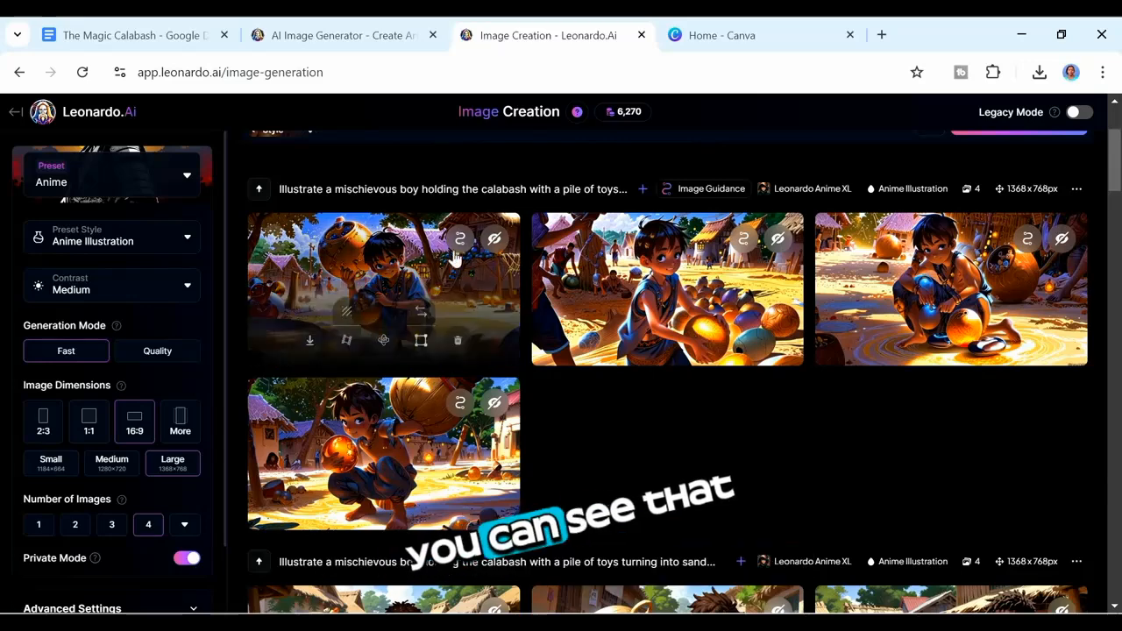
left_click(440, 277)
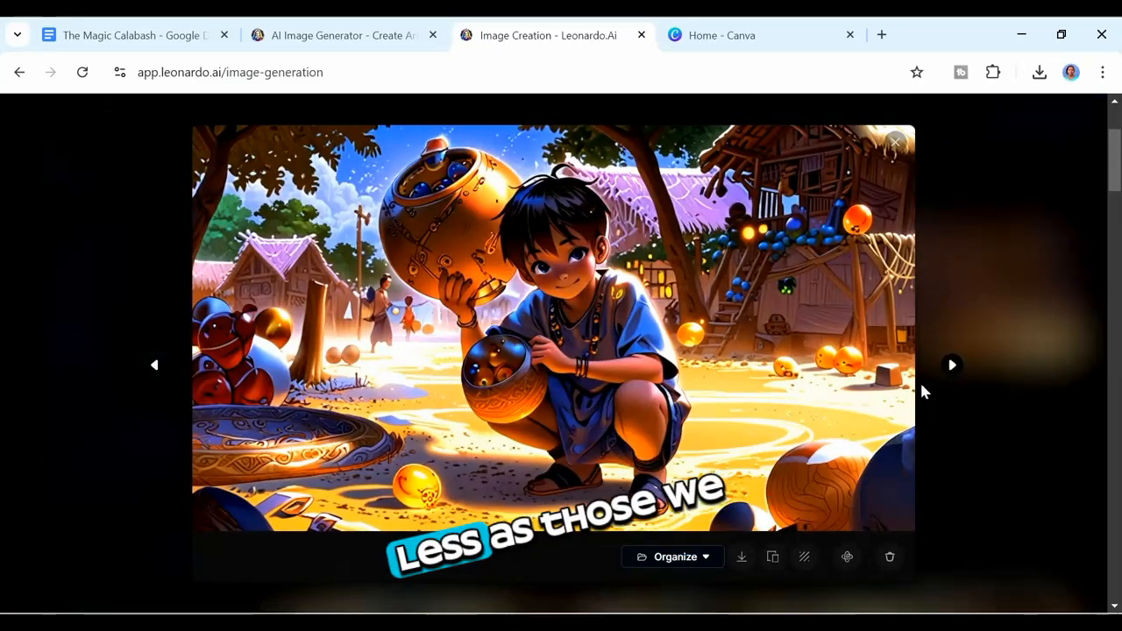
left_click(951, 365)
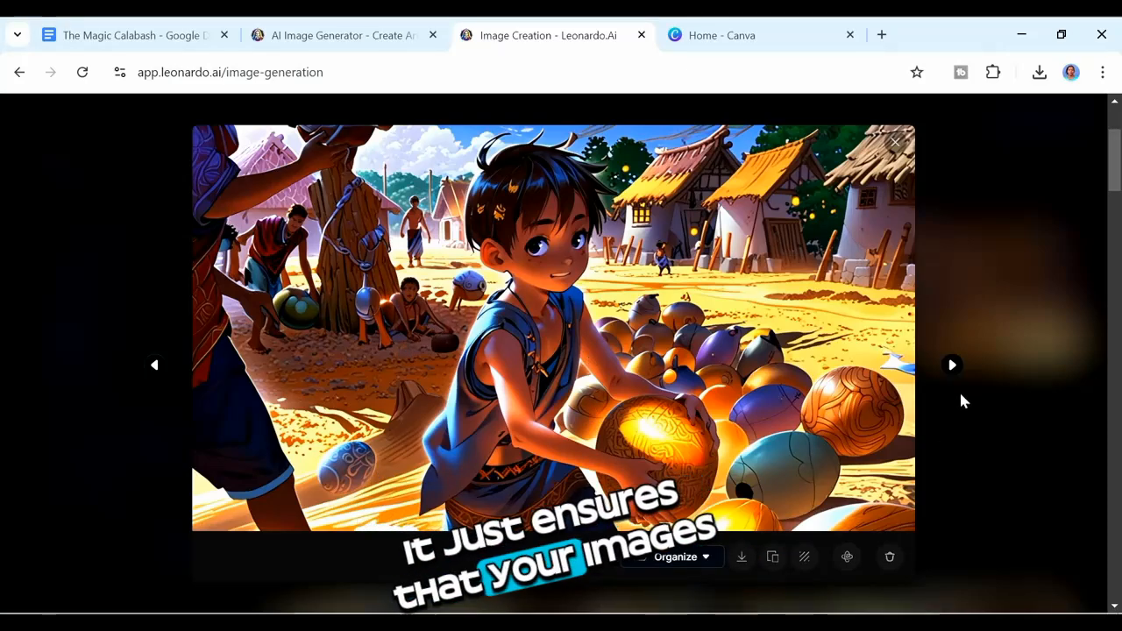
left_click(952, 367)
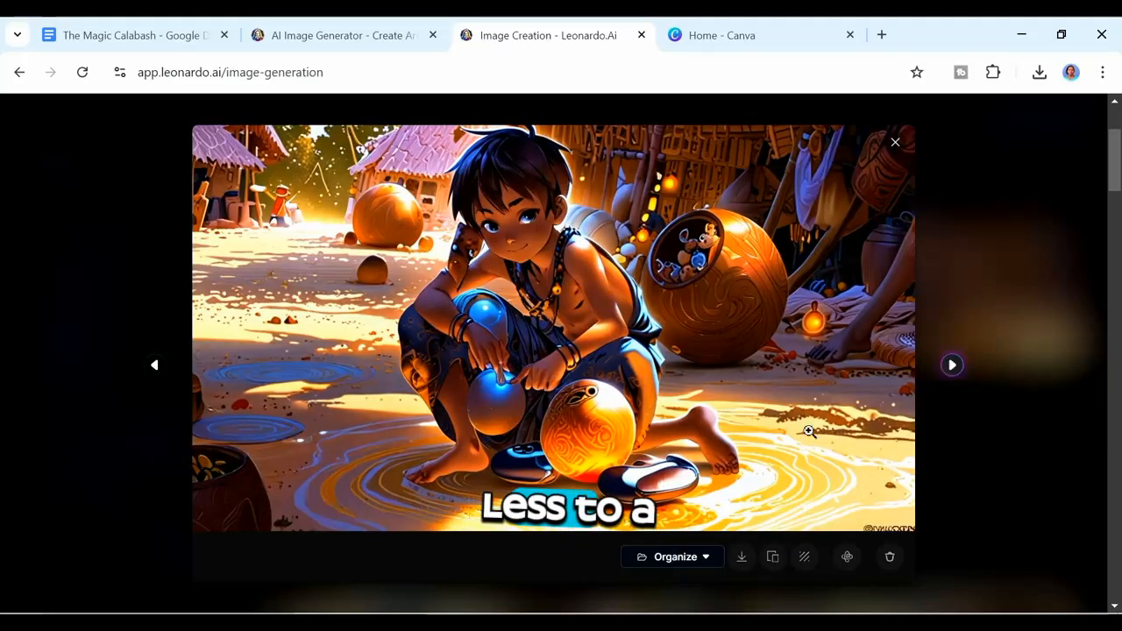
left_click(709, 557)
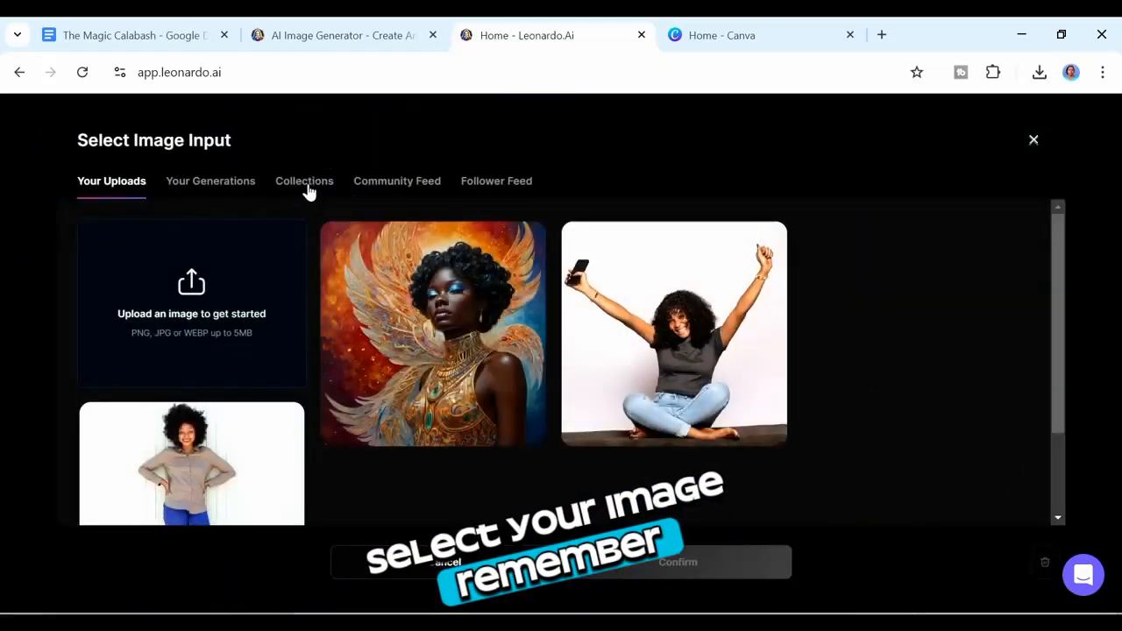
Step: Choose the glowing-orb image from the Amina collection as the Motion source and generate the video at strength 7
left_click(304, 182)
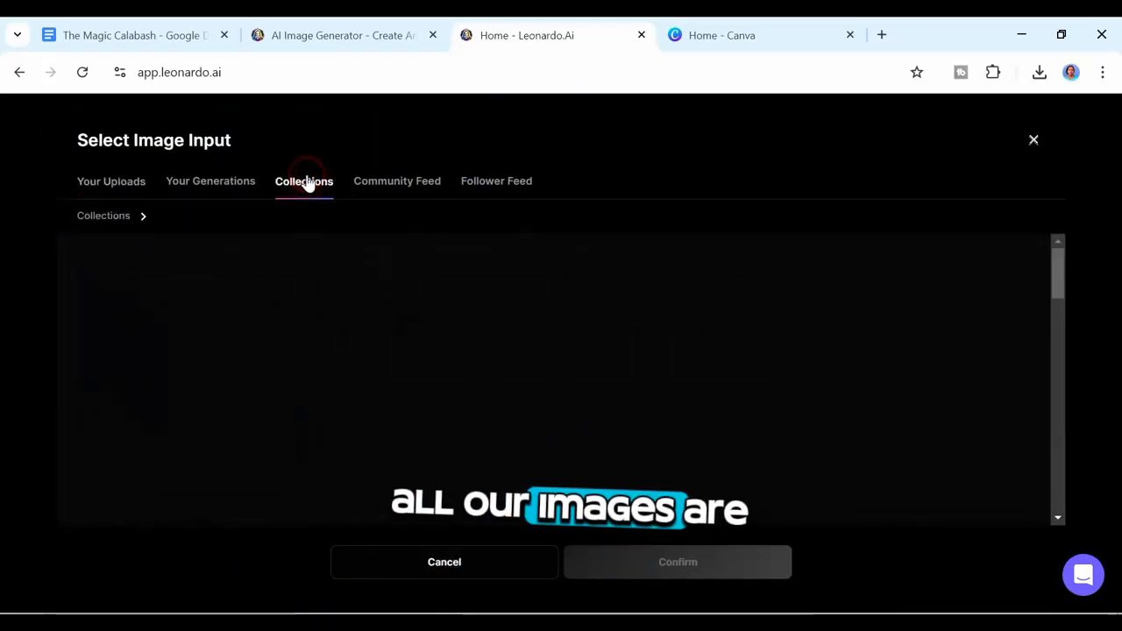
left_click(254, 303)
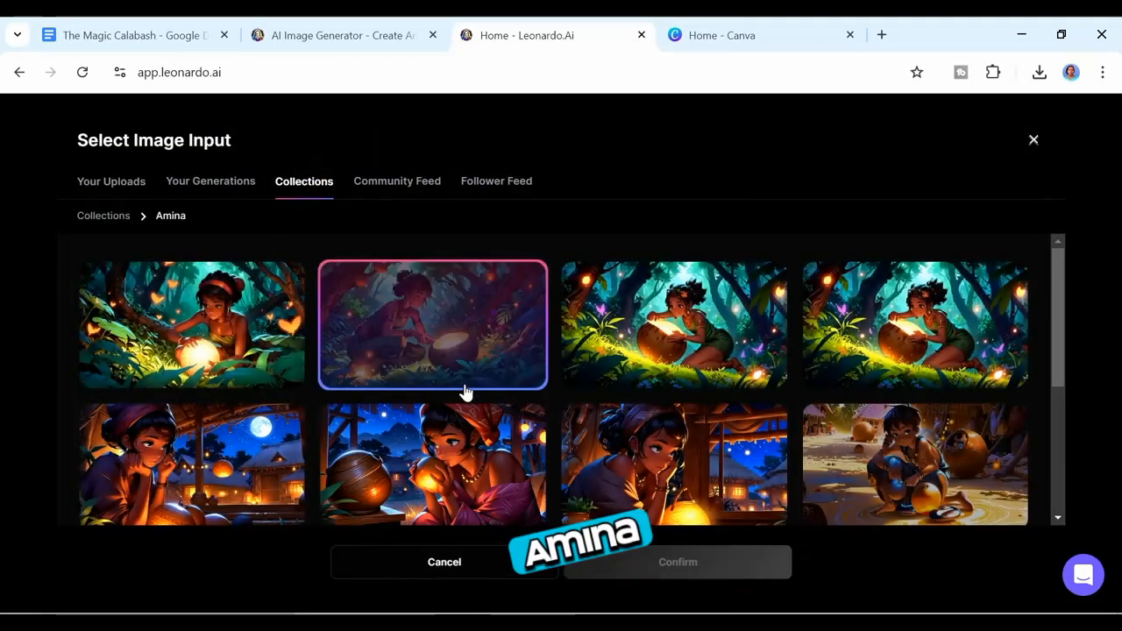
left_click(221, 301)
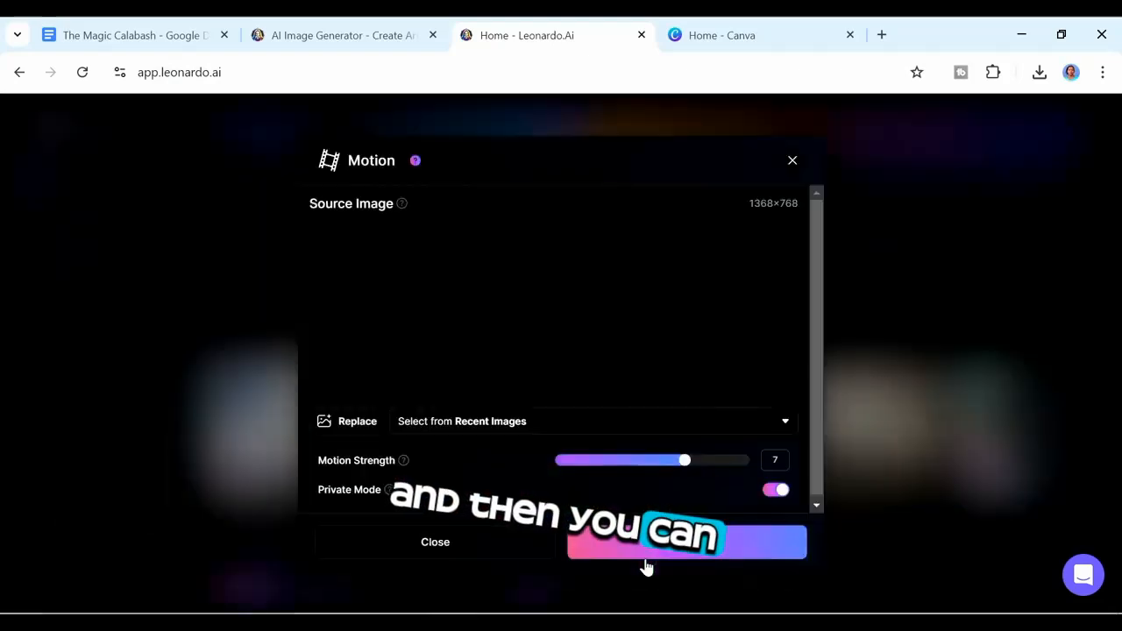
left_click(683, 463)
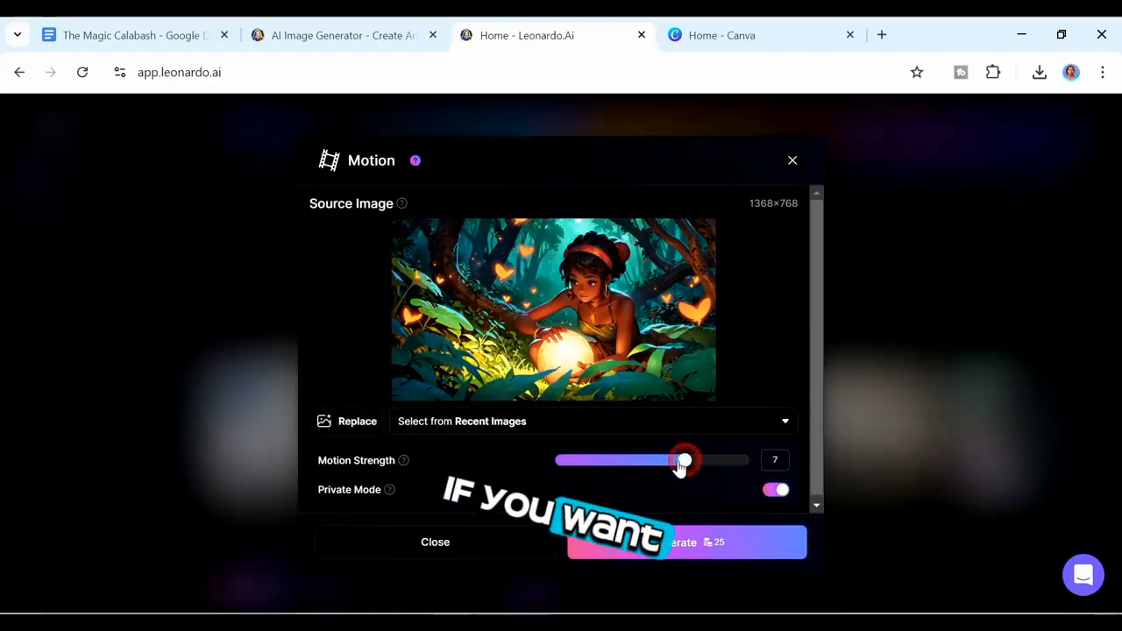
left_click(701, 542)
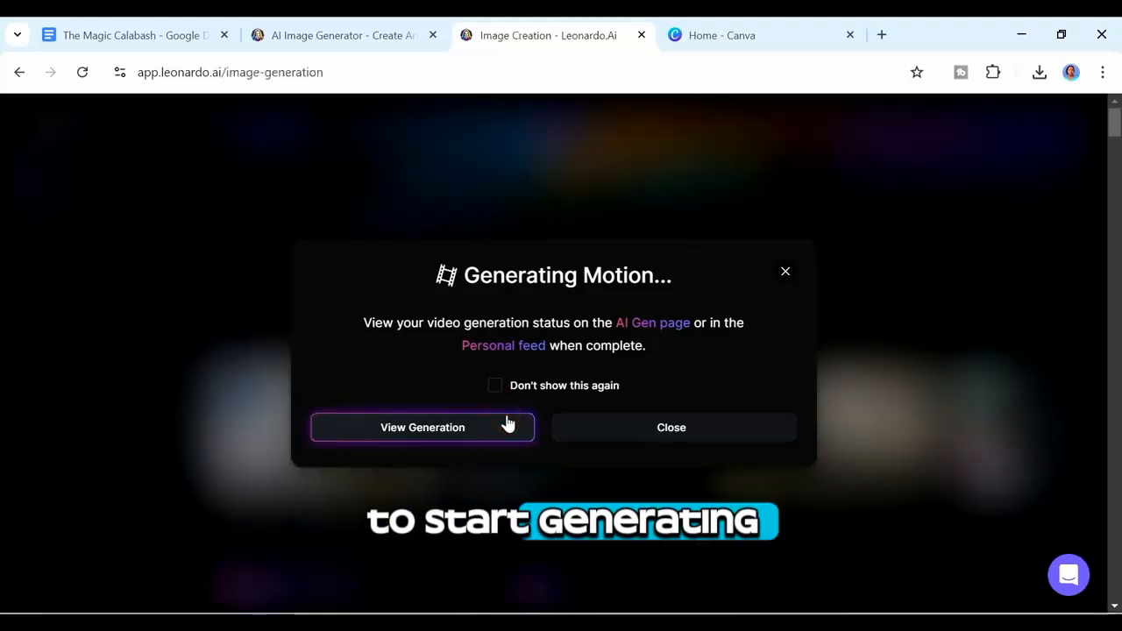
Step: Open the motion generation and download the resulting MP4 video
left_click(507, 423)
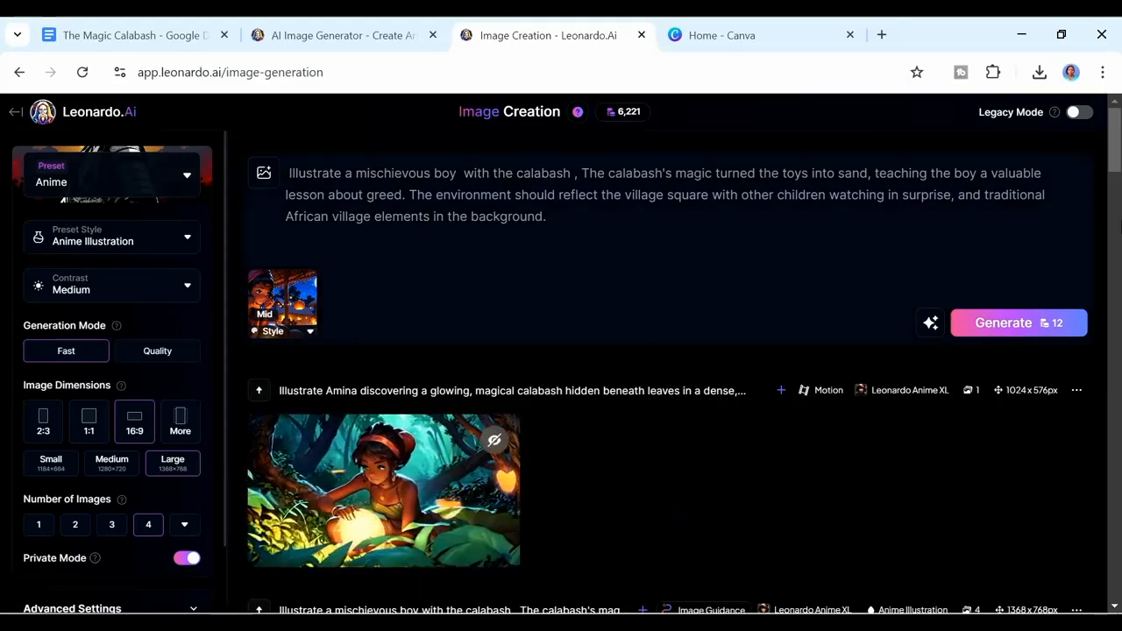
scroll(375, 375, "down", 2)
scroll(375, 376, "up", 1)
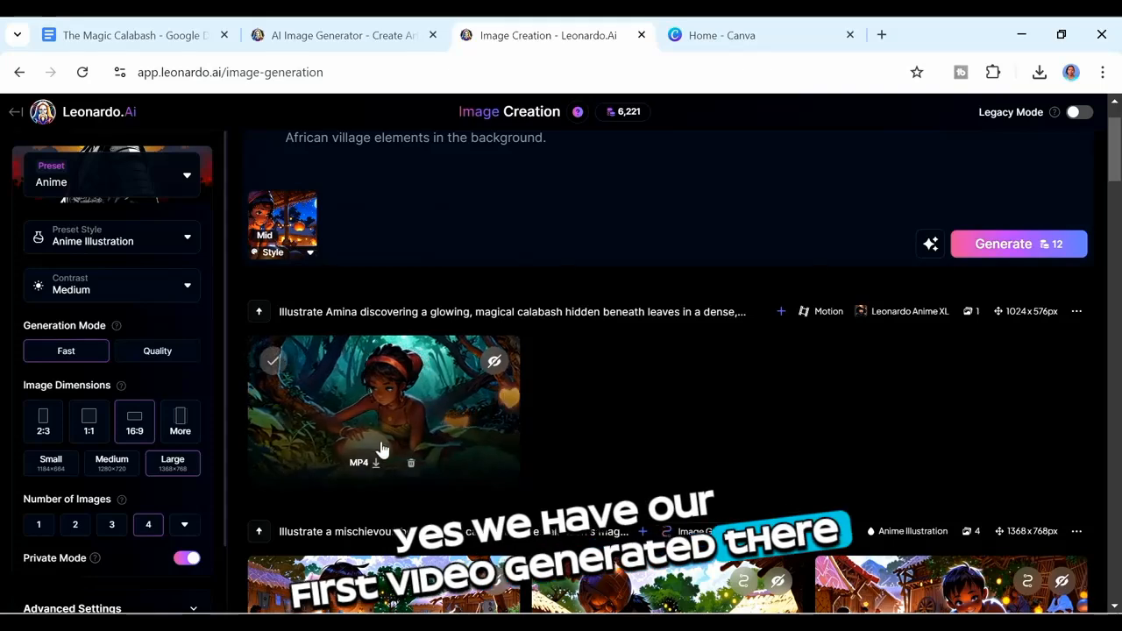
left_click(376, 463)
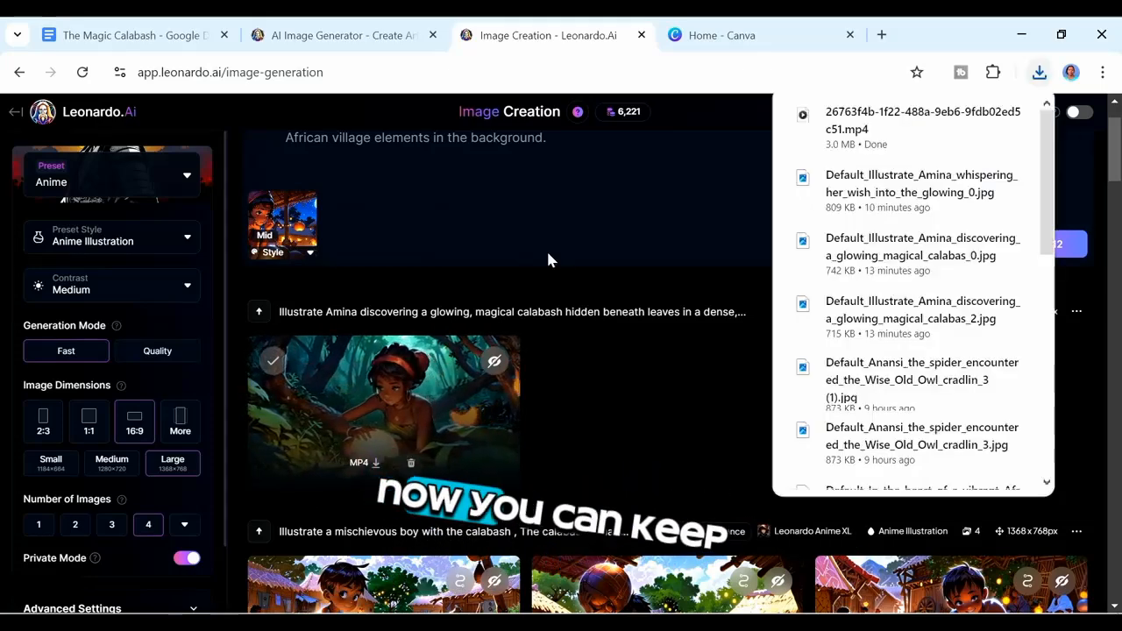
left_click(684, 127)
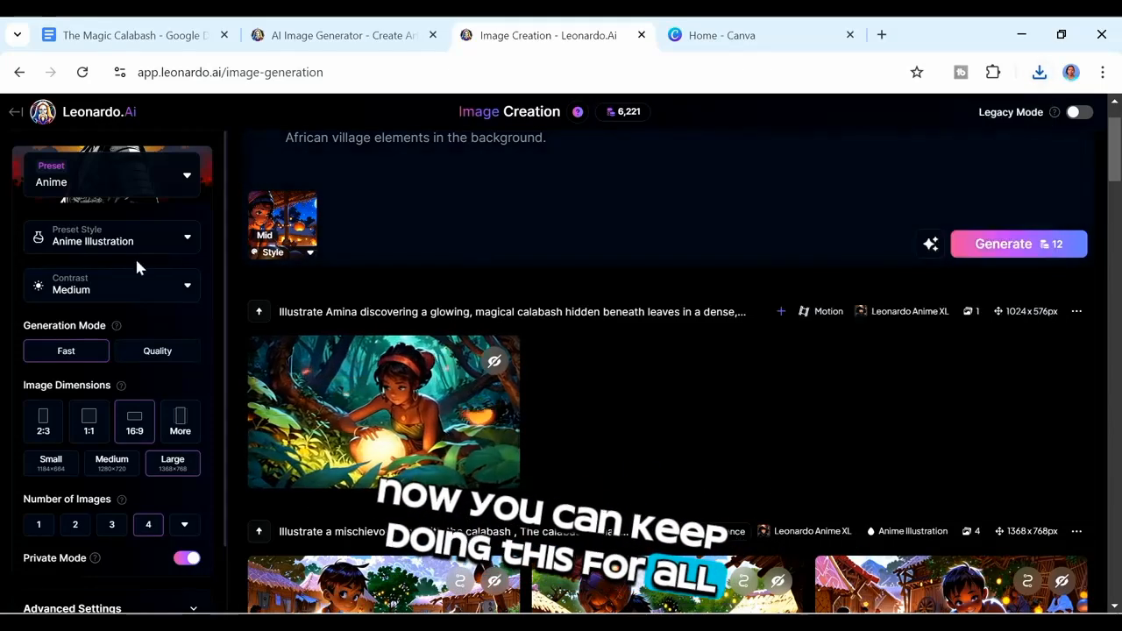
Step: Create another Motion video from the Amina collection image of Amina kneeling by the glowing calabash
left_click(16, 113)
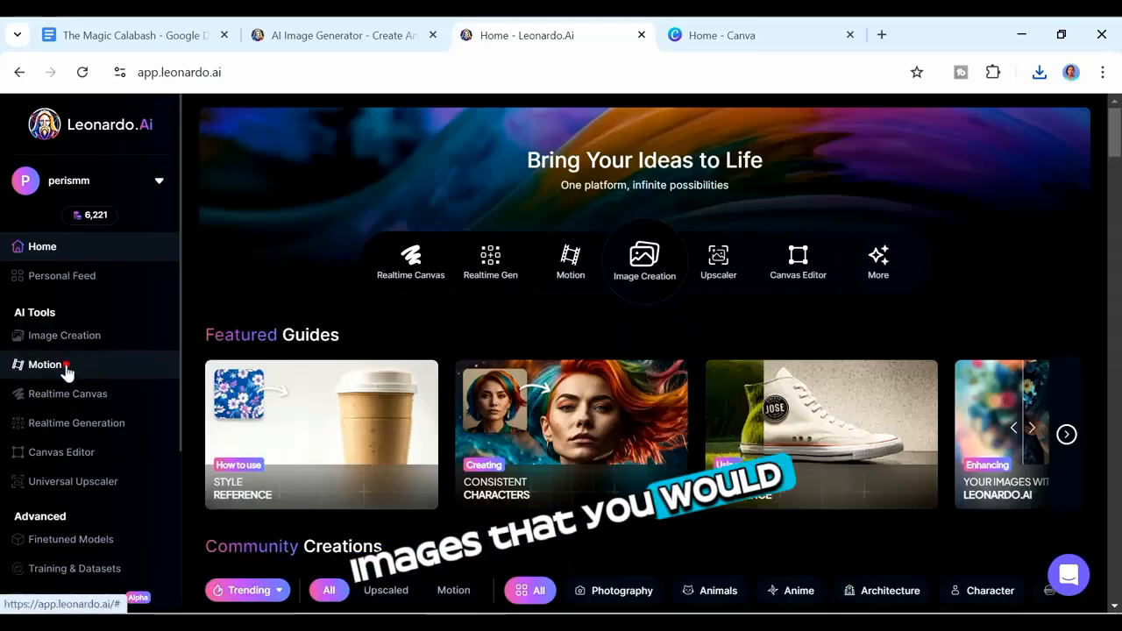
left_click(68, 365)
left_click(550, 323)
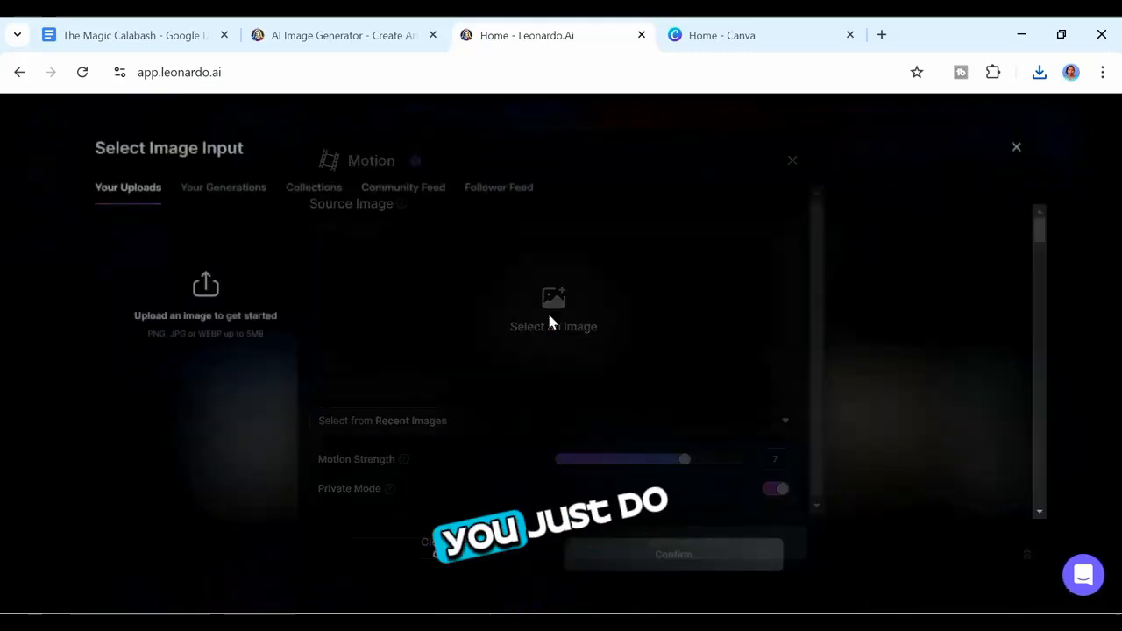
left_click(295, 183)
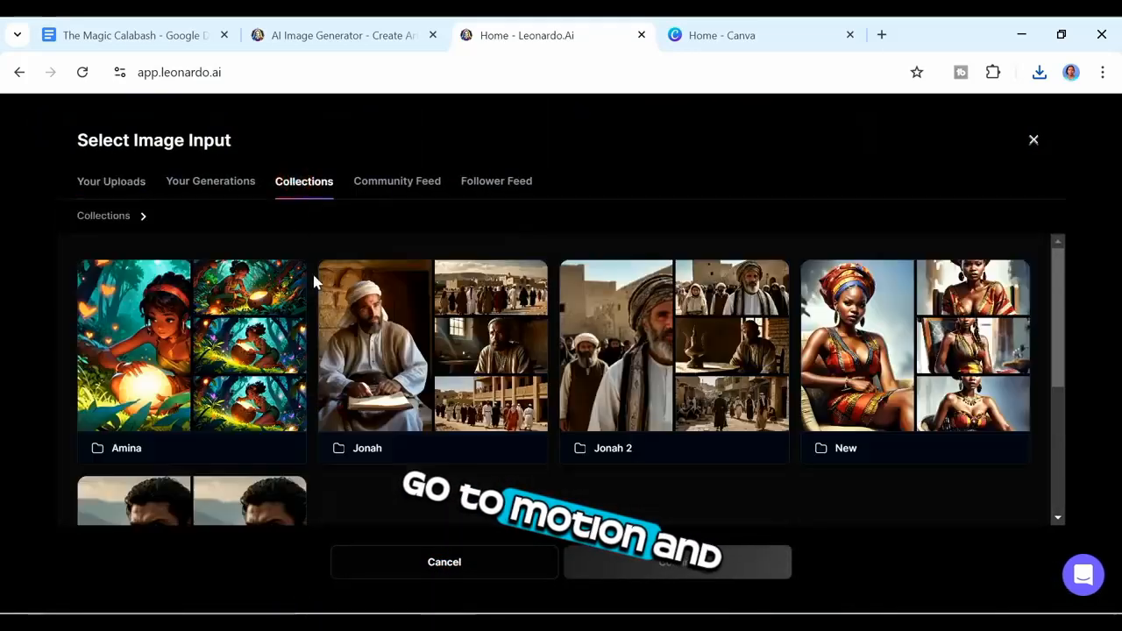
left_click(260, 324)
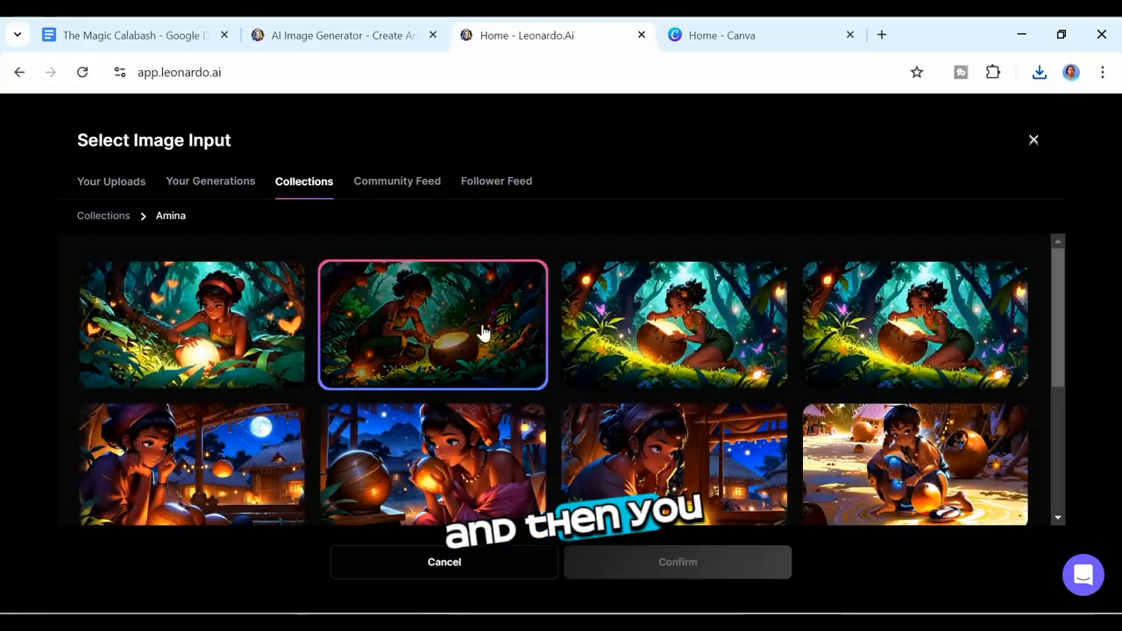
left_click(498, 373)
left_click(631, 561)
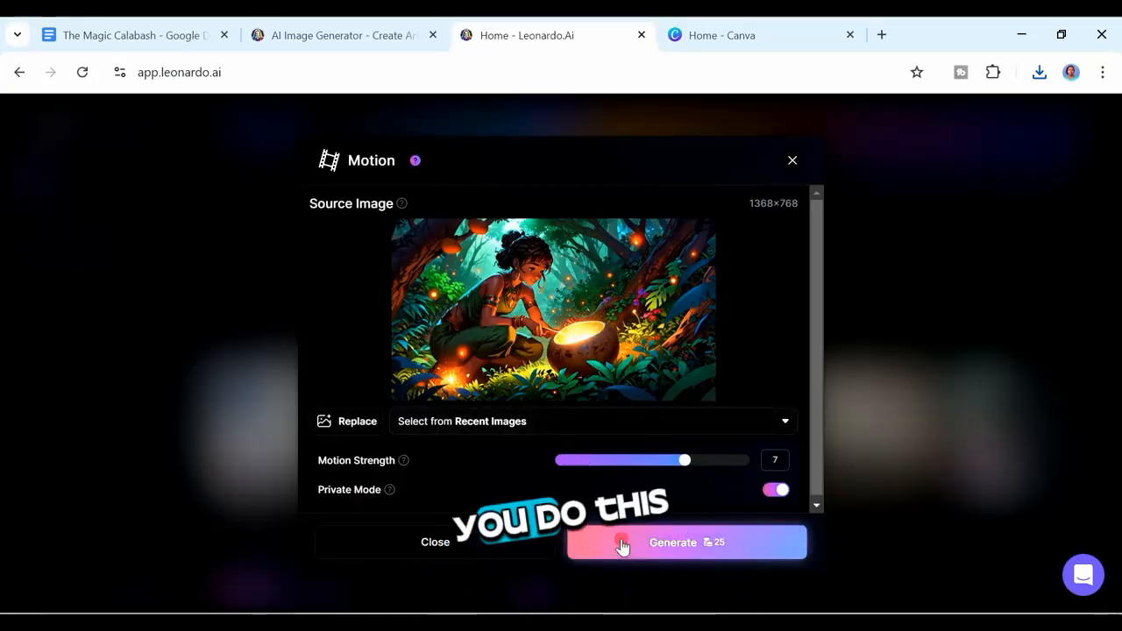
left_click(621, 546)
left_click(511, 428)
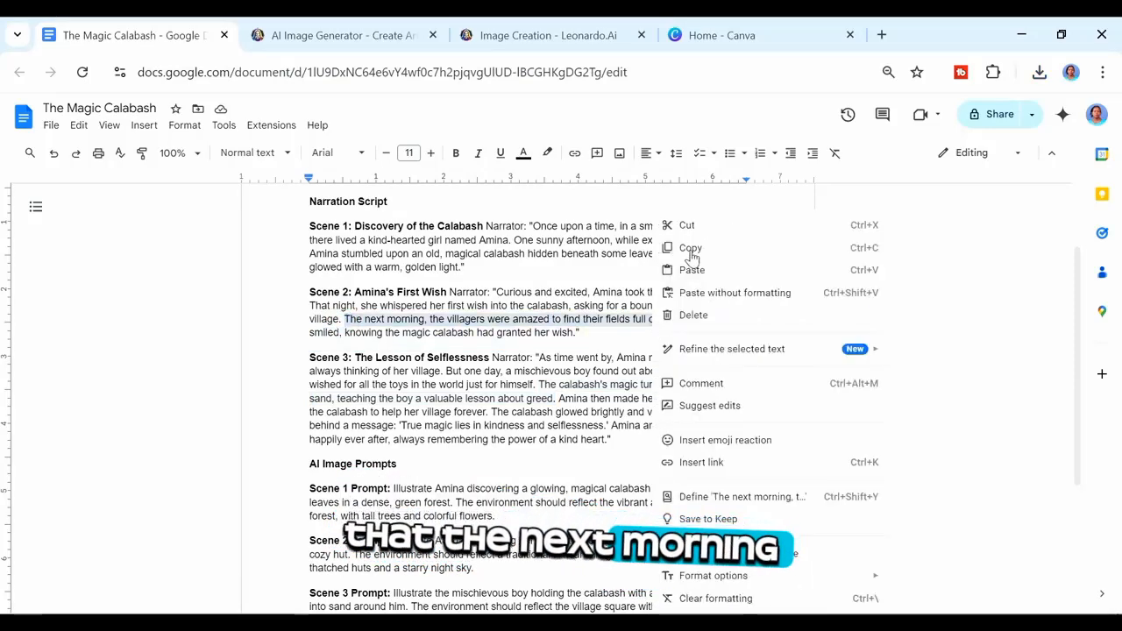
Step: Copy the Scene 2 narration sentence about the villagers' ripe crops and return to the Leonardo tab
left_click(691, 252)
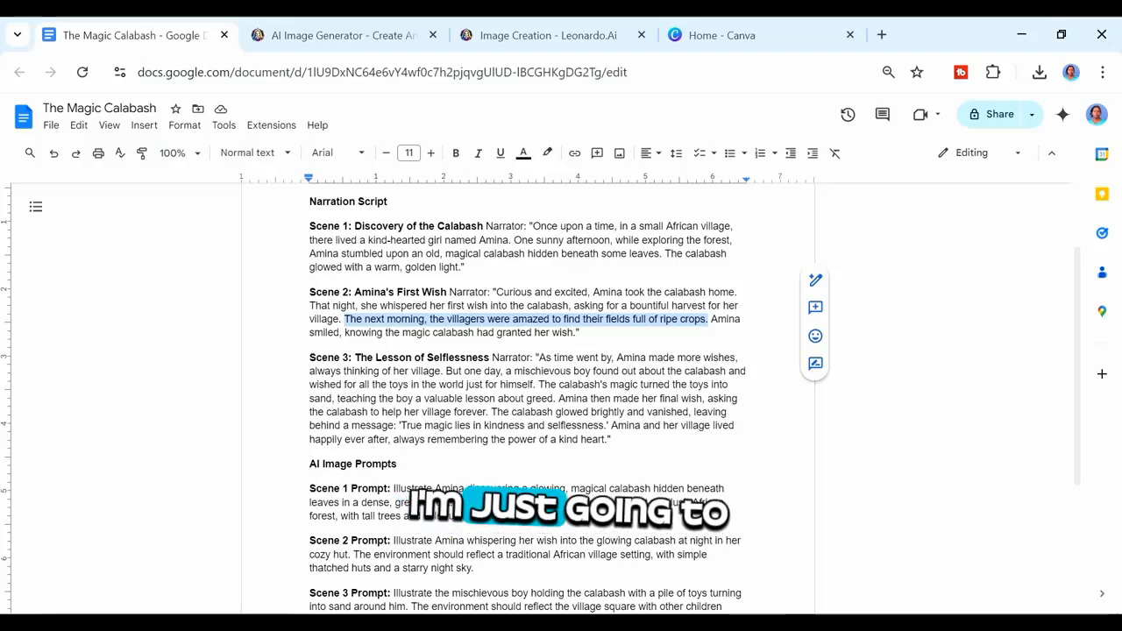
left_click(526, 46)
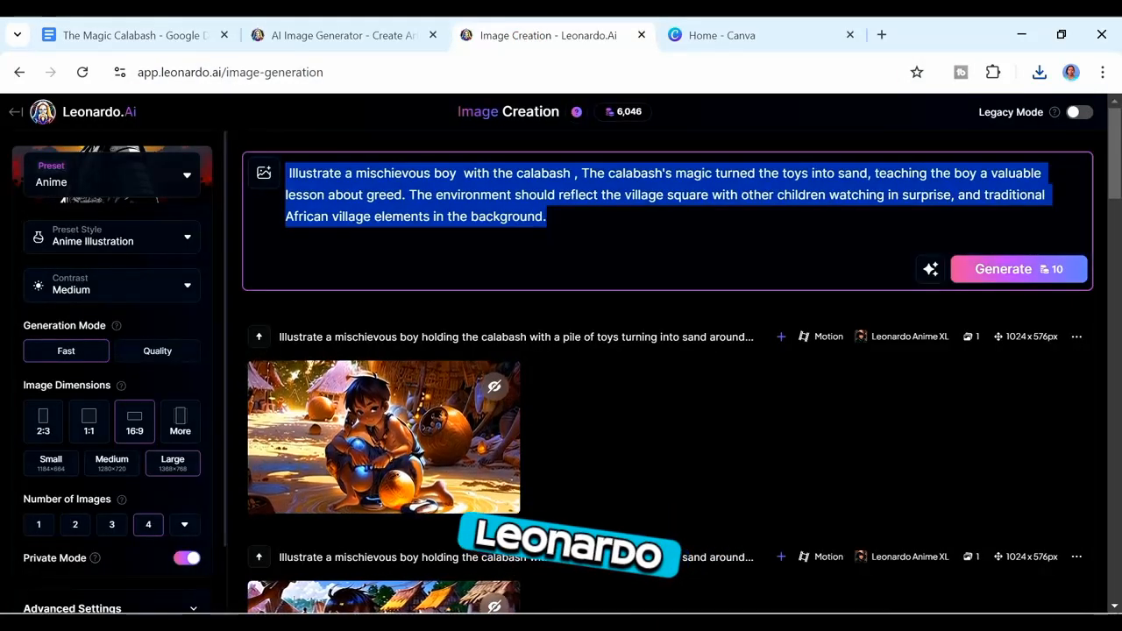
Step: Paste the Scene 2 narration sentence as the prompt, improve it with AI, generate images, and browse the results in the viewer
key("ctrl+v")
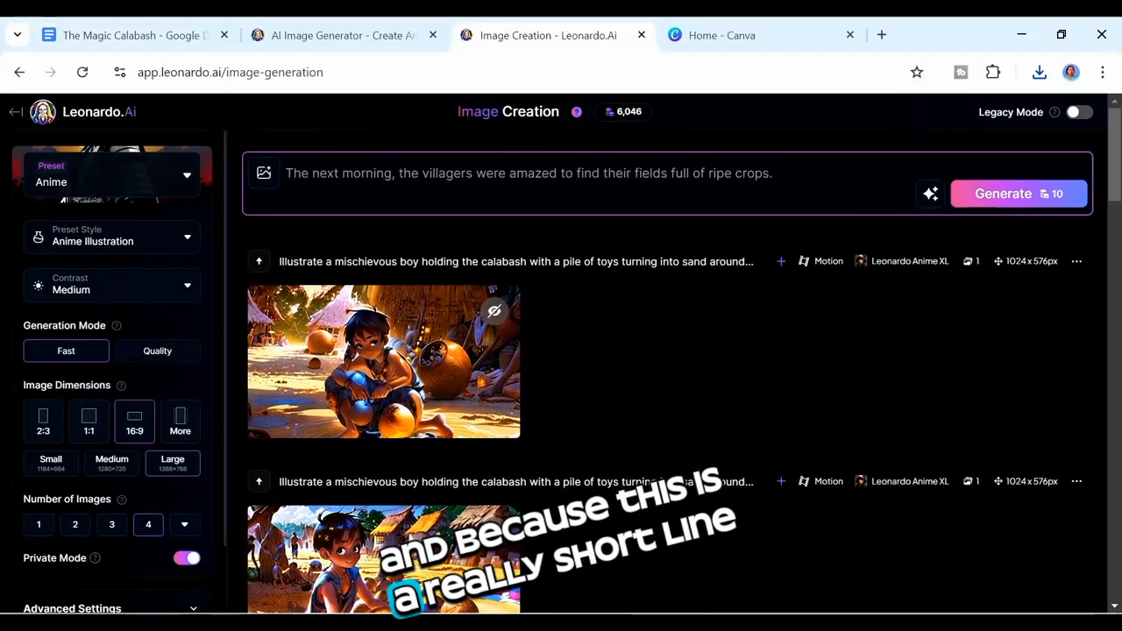
left_click(930, 193)
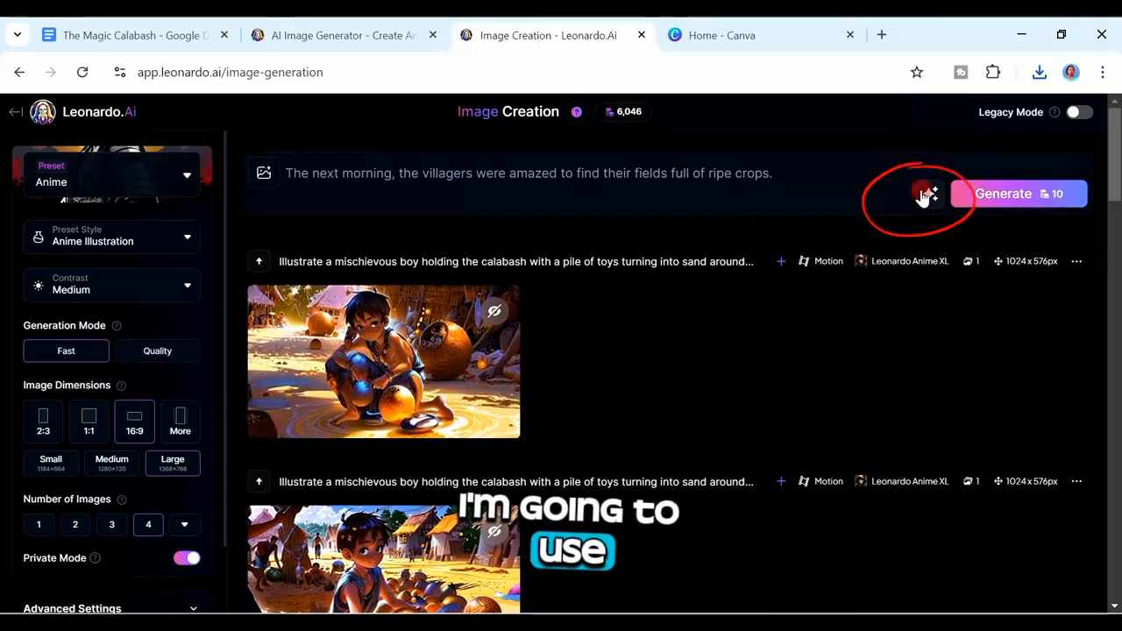
left_click(830, 277)
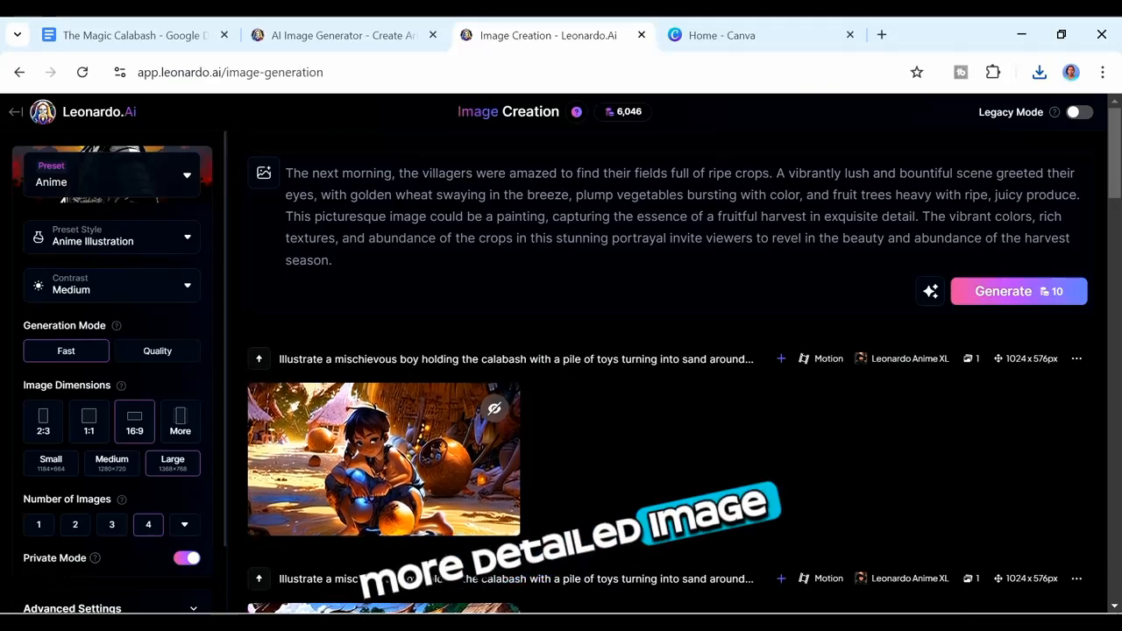
scroll(1002, 280, "down", 1)
left_click(1001, 261)
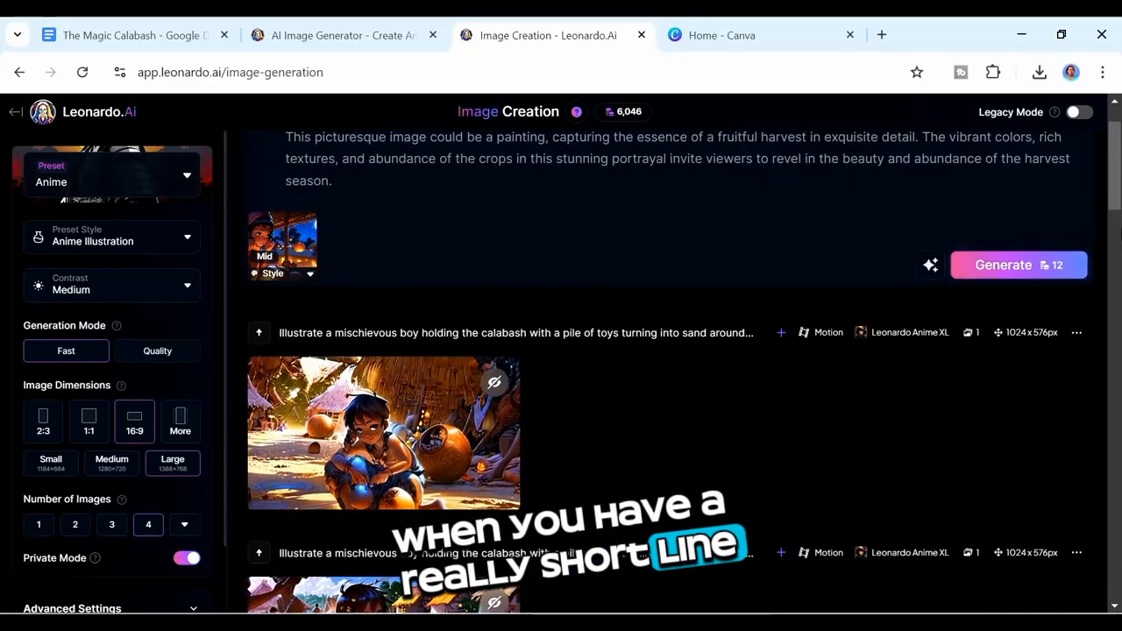
scroll(1109, 191, "down", 2)
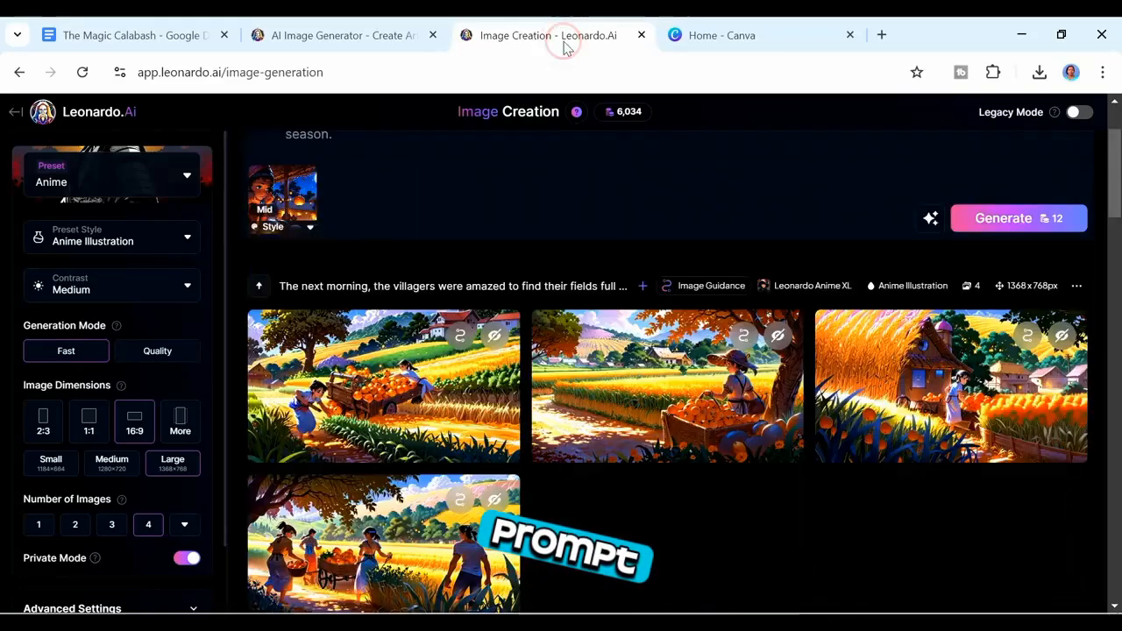
mouse_move(348, 438)
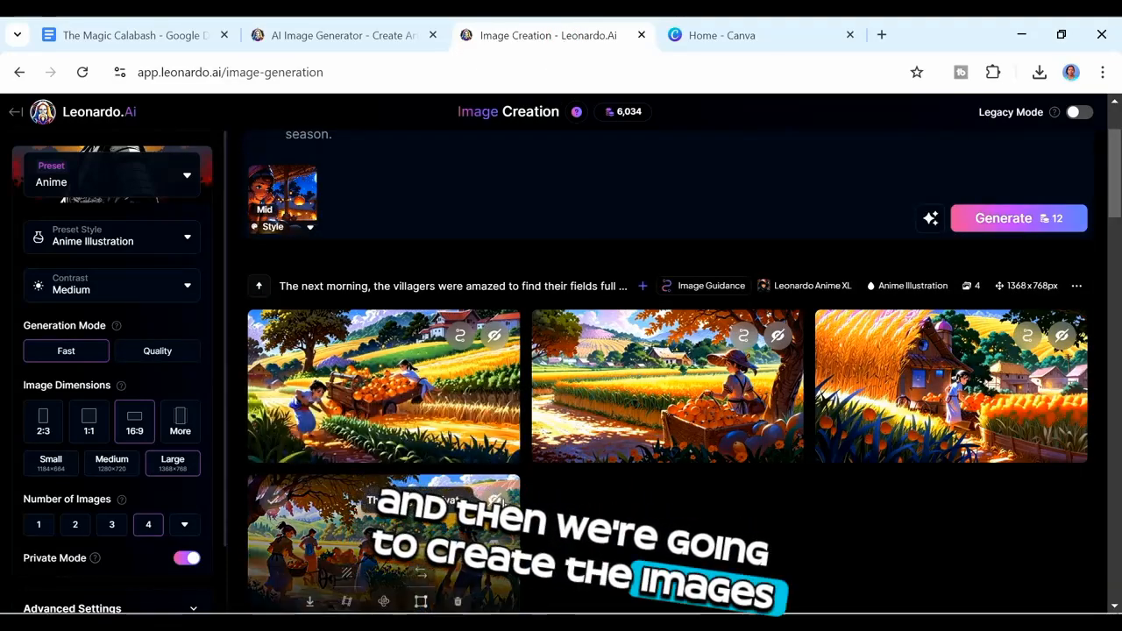
left_click(405, 380)
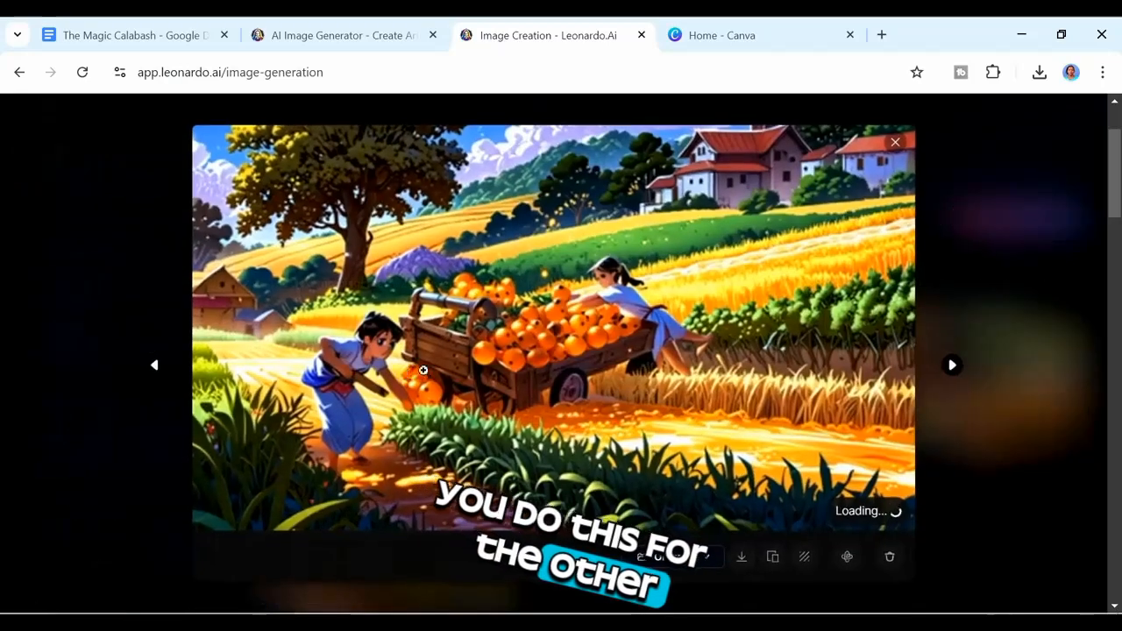
left_click(950, 369)
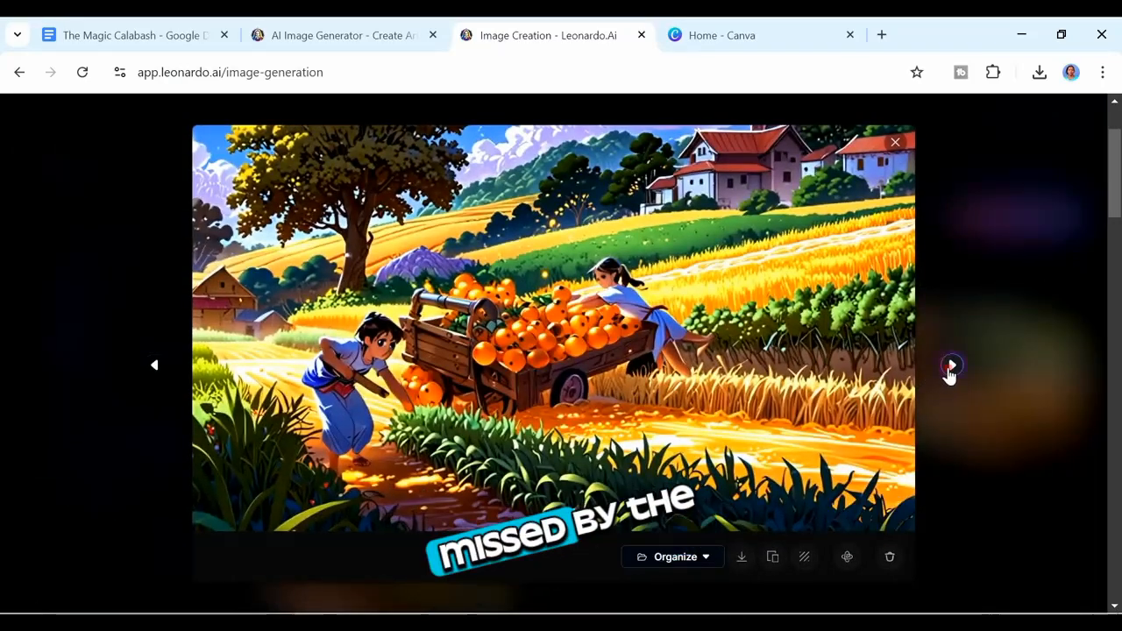
left_click(950, 369)
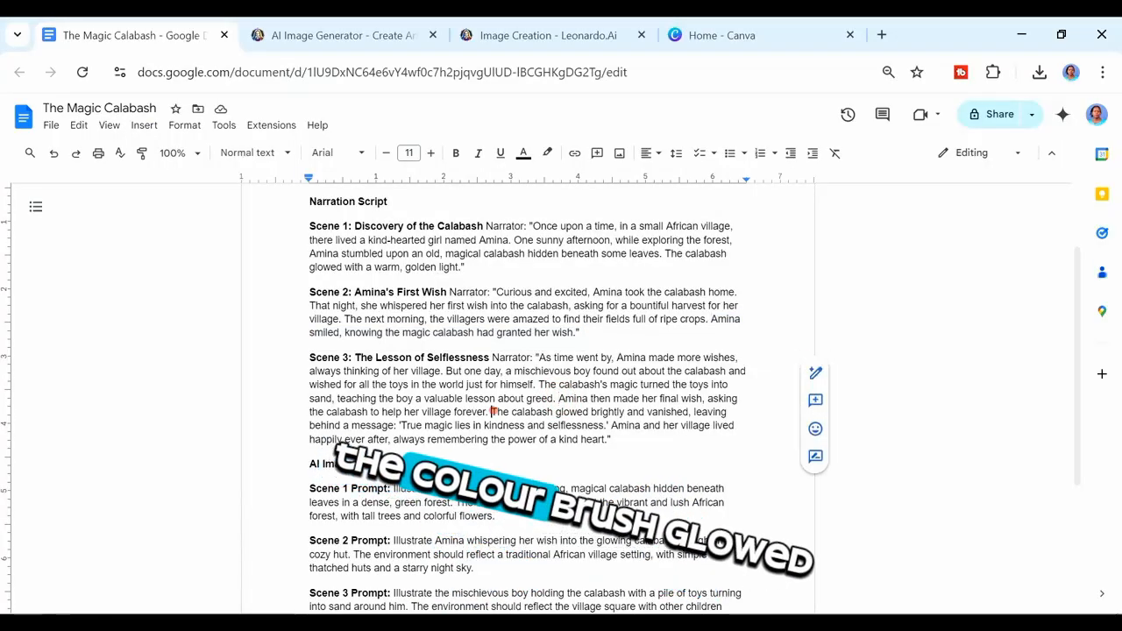
Step: Copy the Scene 3 sentence about the calabash glowing and leaving its message, and return to the Leonardo tab
left_click_drag(492, 412, 610, 426)
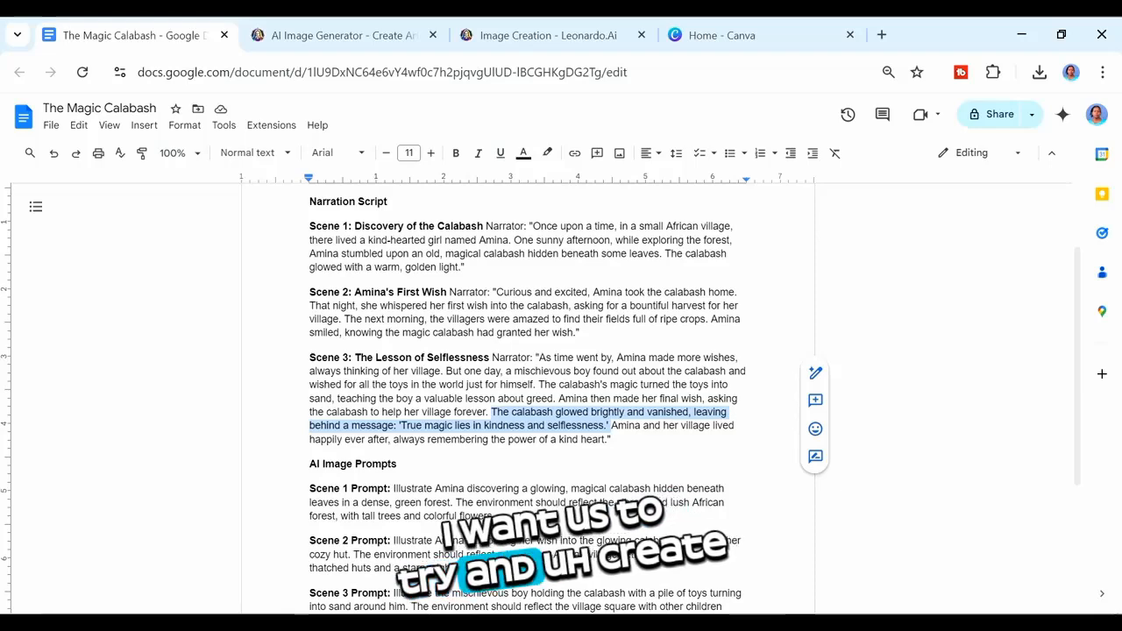
right_click(588, 358)
left_click(618, 250)
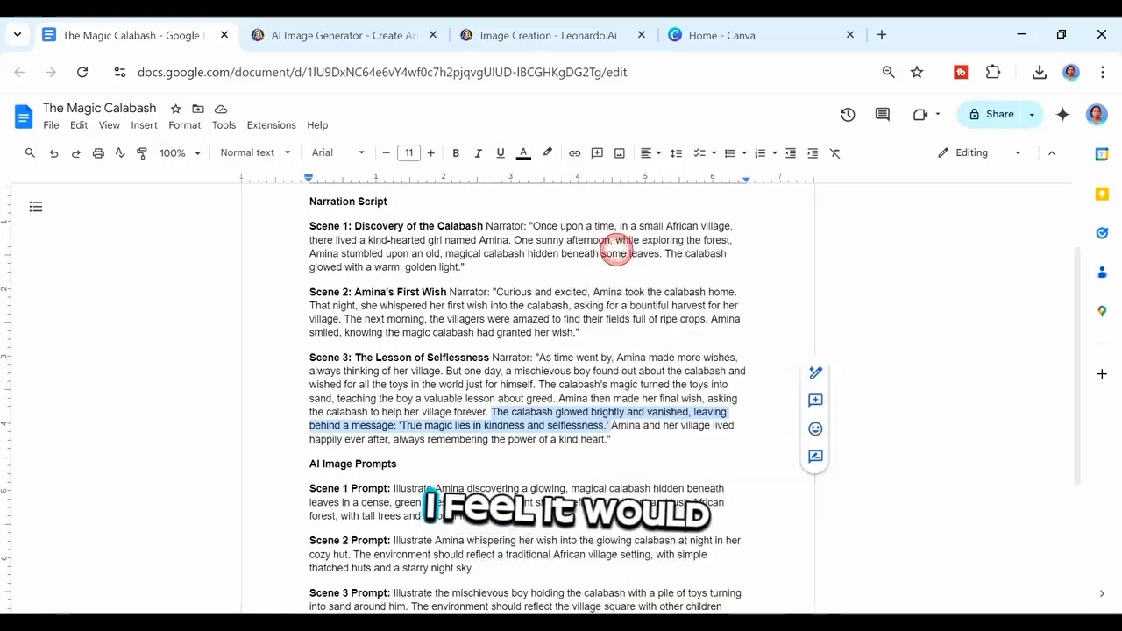
left_click(522, 35)
Step: Replace the prompt with the copied calabash message sentence, improve it with AI, generate images, and review them
left_click_drag(850, 237, 286, 171)
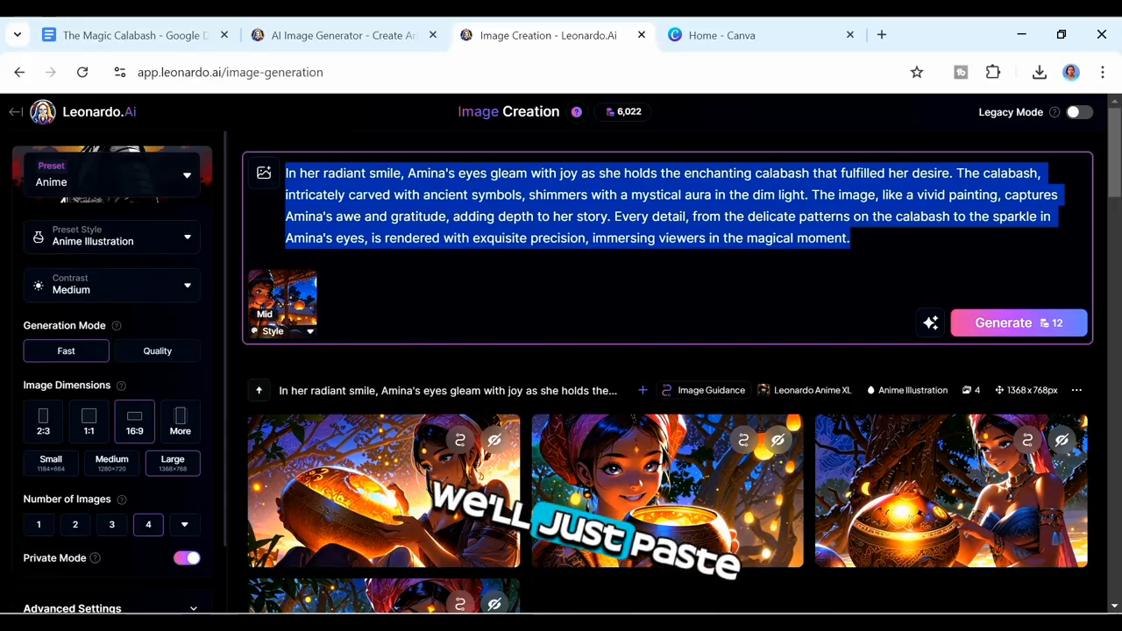
key("ctrl+v")
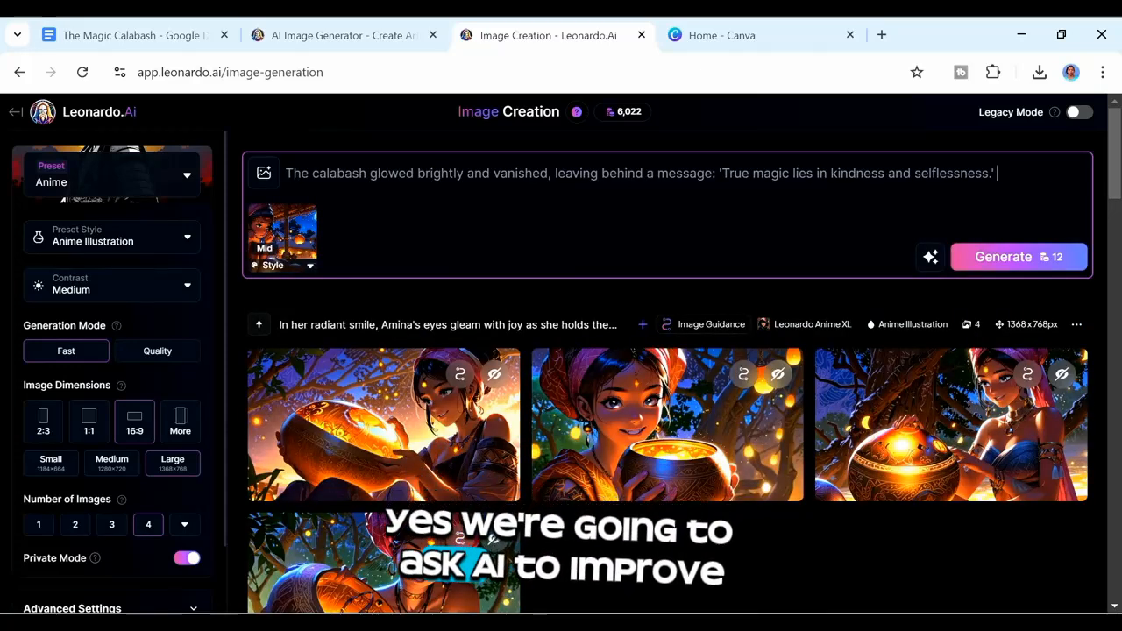
left_click(932, 257)
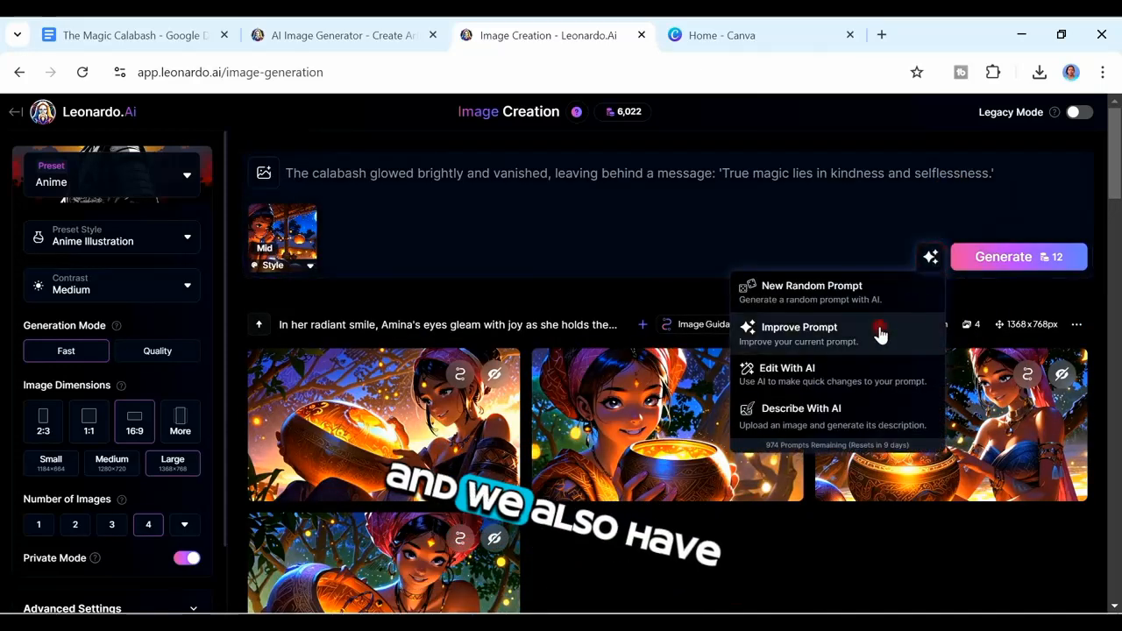
left_click(933, 326)
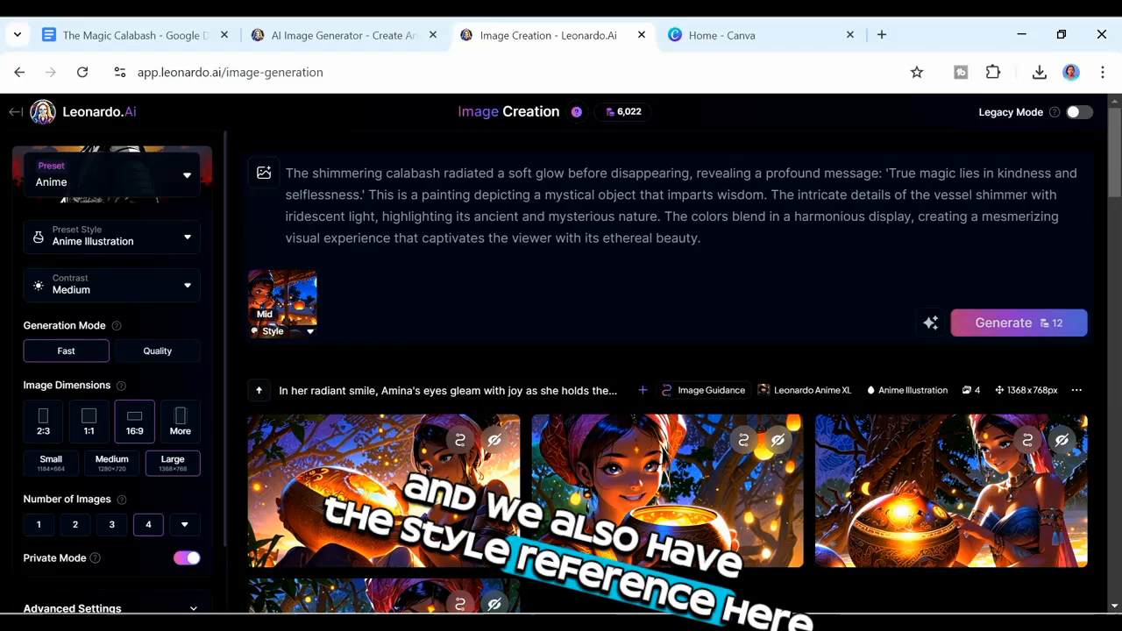
left_click(1017, 323)
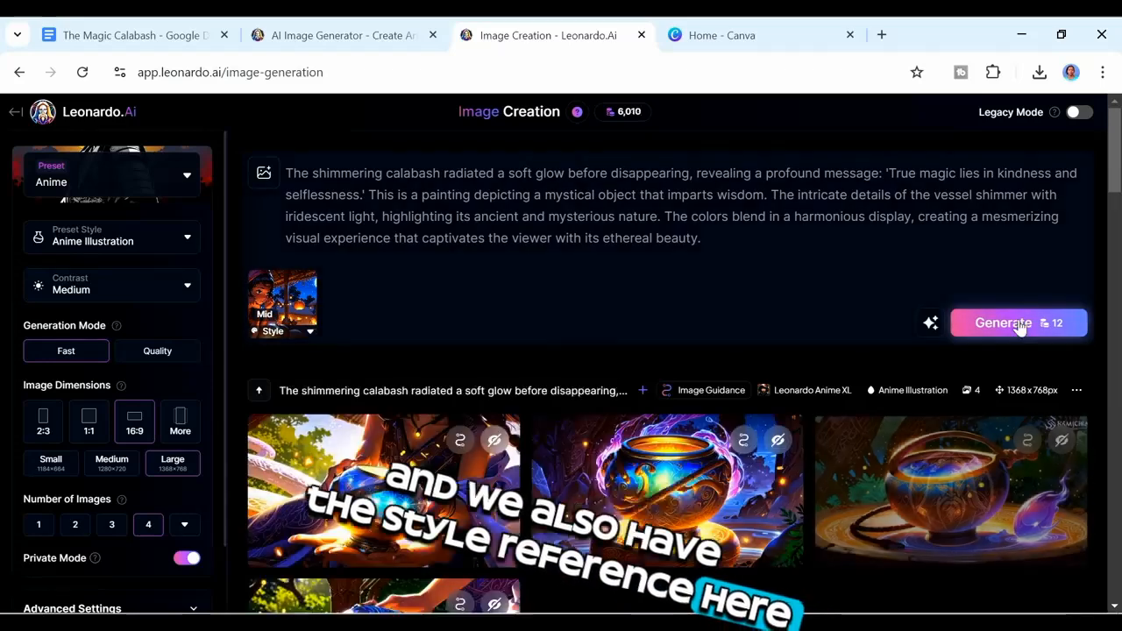
left_click_drag(1117, 159, 1119, 198)
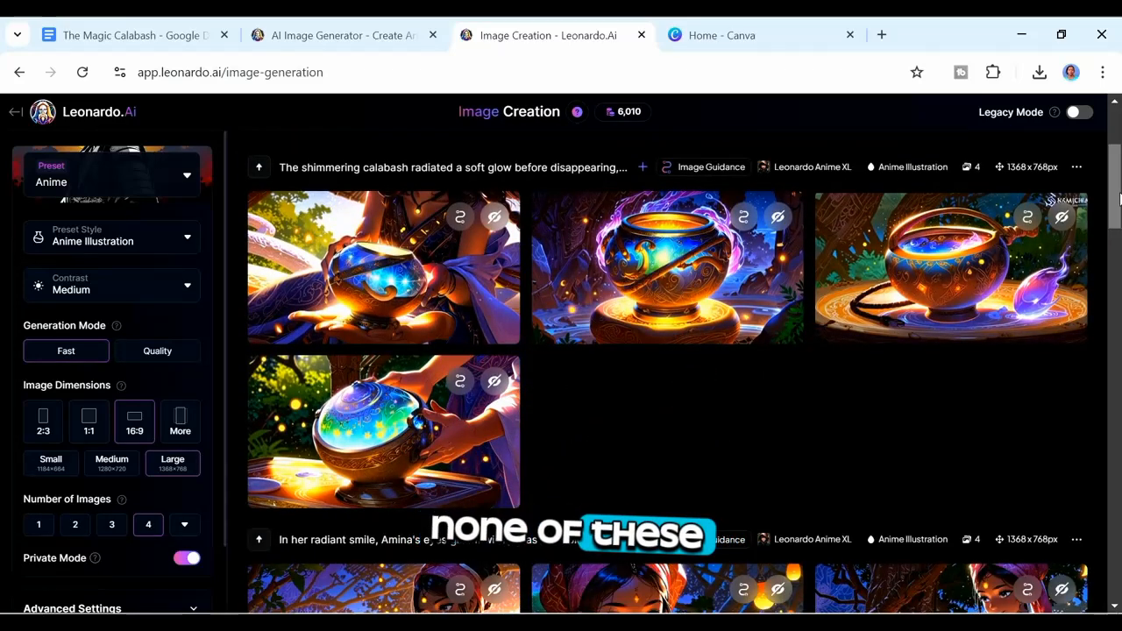
left_click(383, 268)
left_click(952, 366)
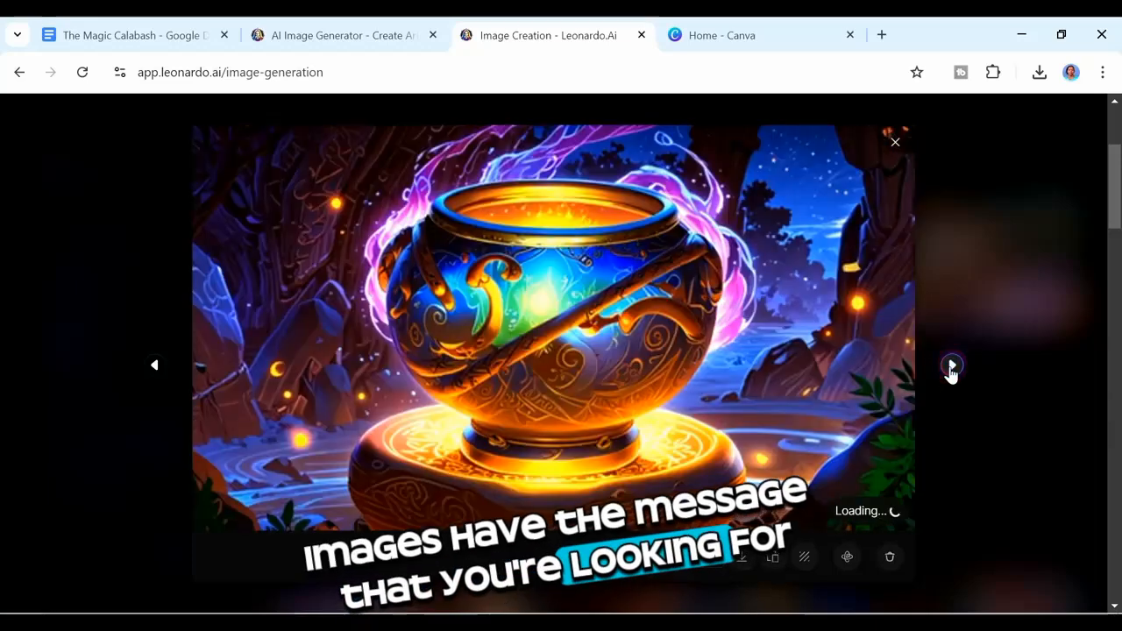
left_click(707, 557)
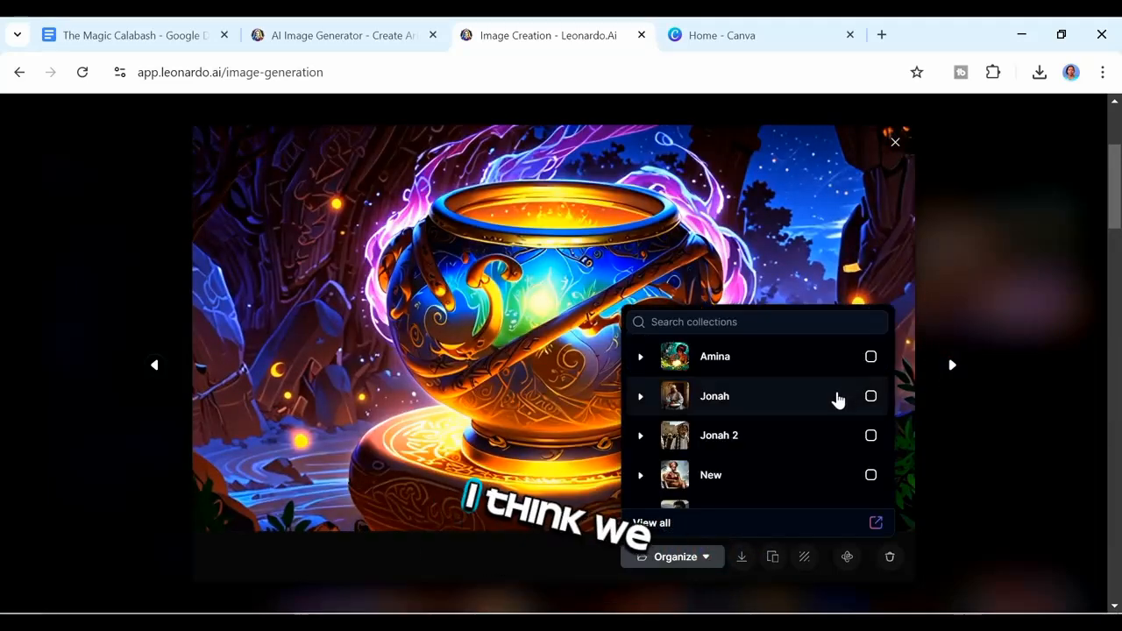
left_click(1047, 226)
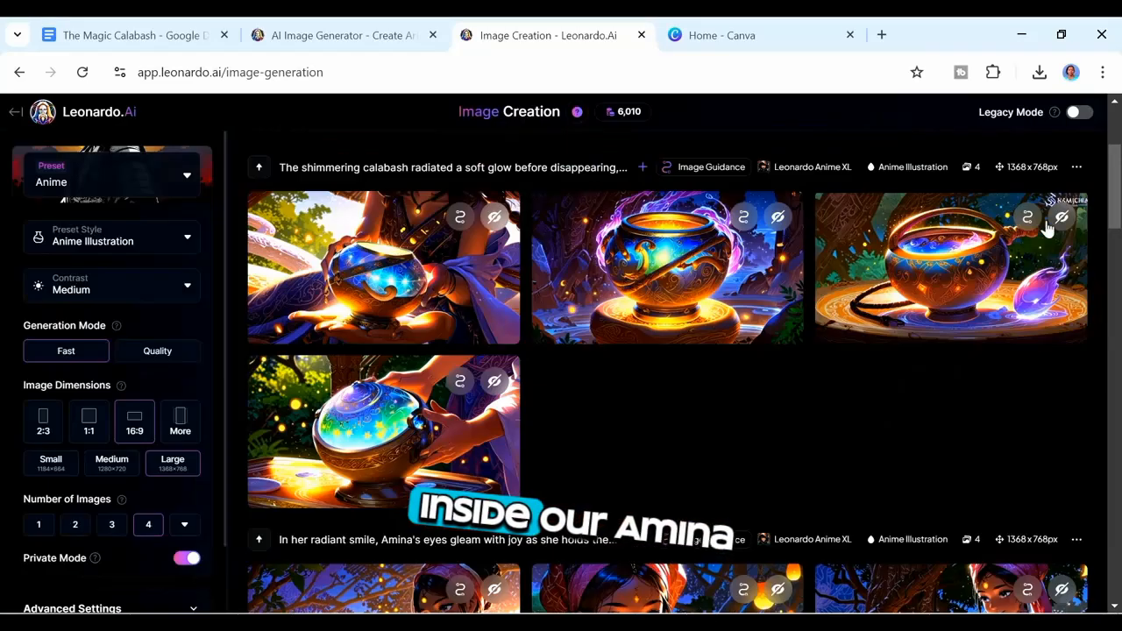
Step: Edit the prompt to "The message 'True magic lies in kindness and selflessness.' This is a painting depicting a mystical object that imparts wisdom." and generate
left_click_drag(1115, 191, 1105, 116)
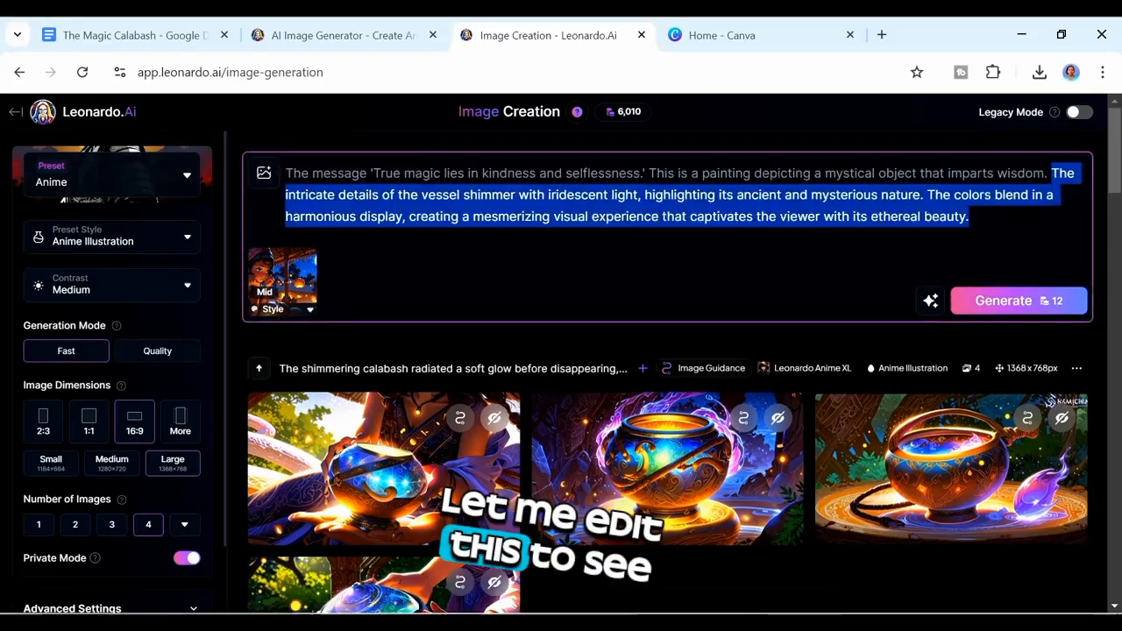
key("BackSpace")
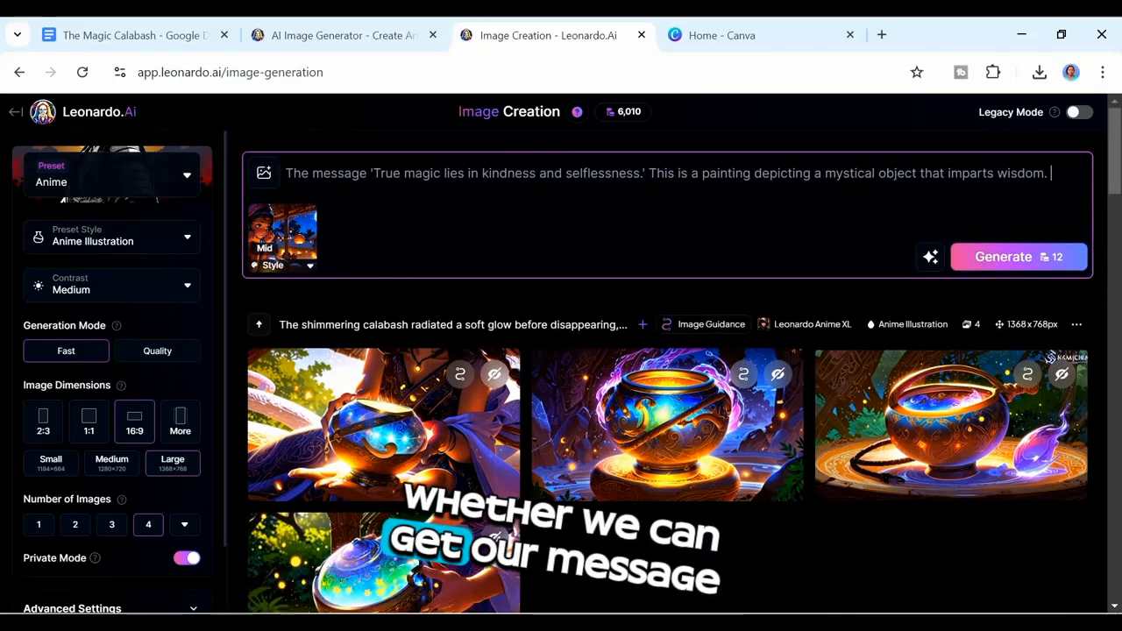
left_click(991, 256)
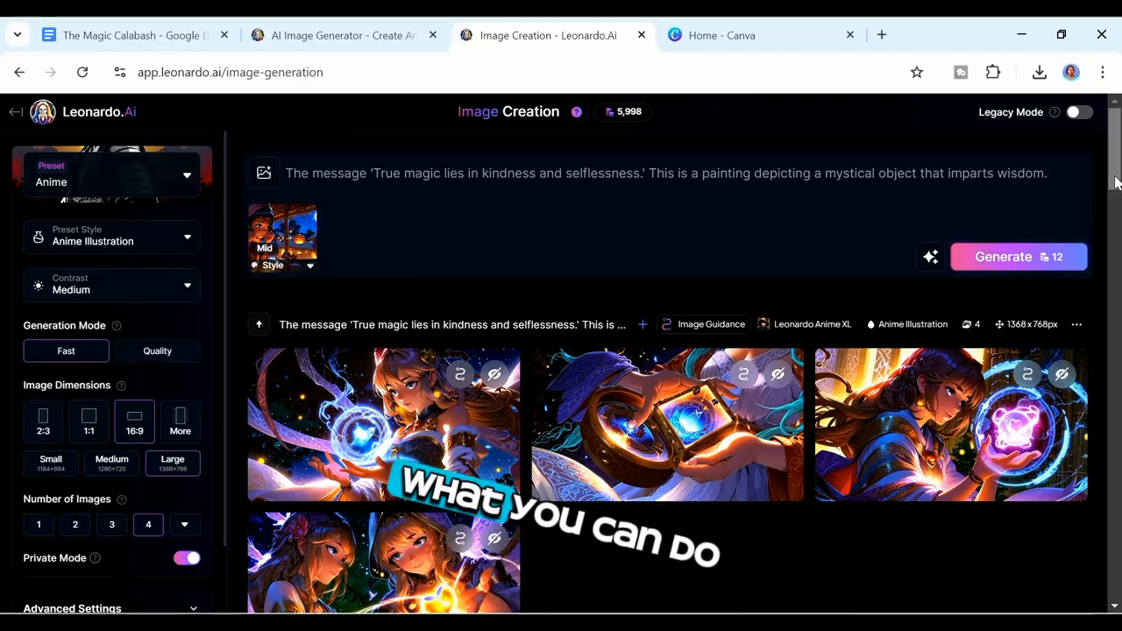
Step: Switch the preset to Leonardo Phoenix and remove the style reference image from the prompt
mouse_move(1118, 182)
left_mouse_down()
mouse_move(1118, 221)
mouse_move(1118, 180)
left_mouse_up()
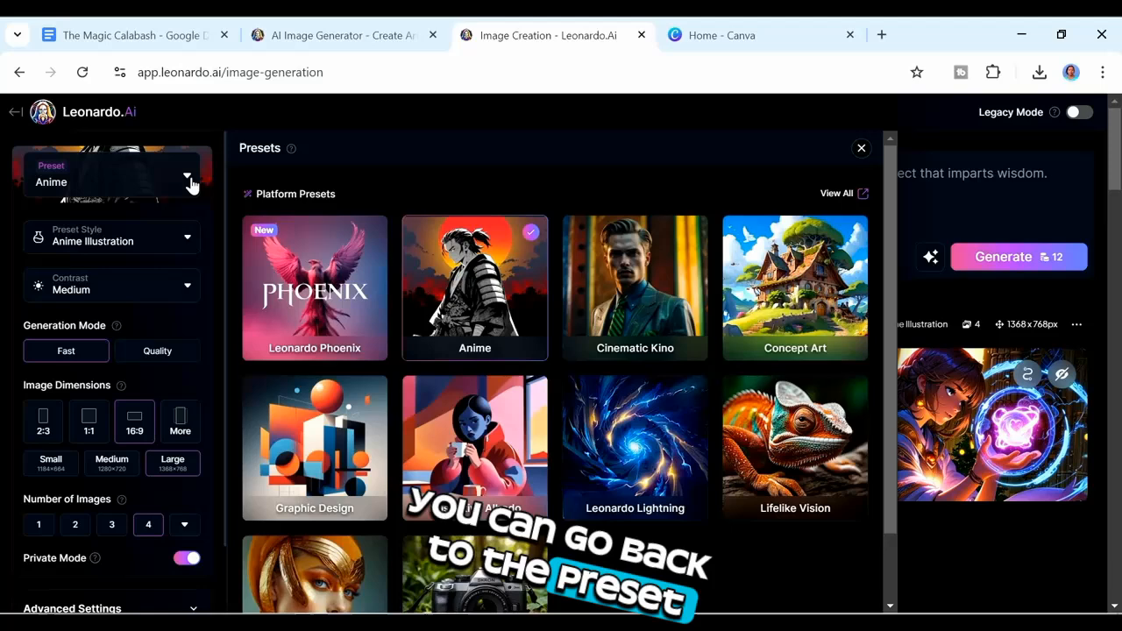
left_click(188, 179)
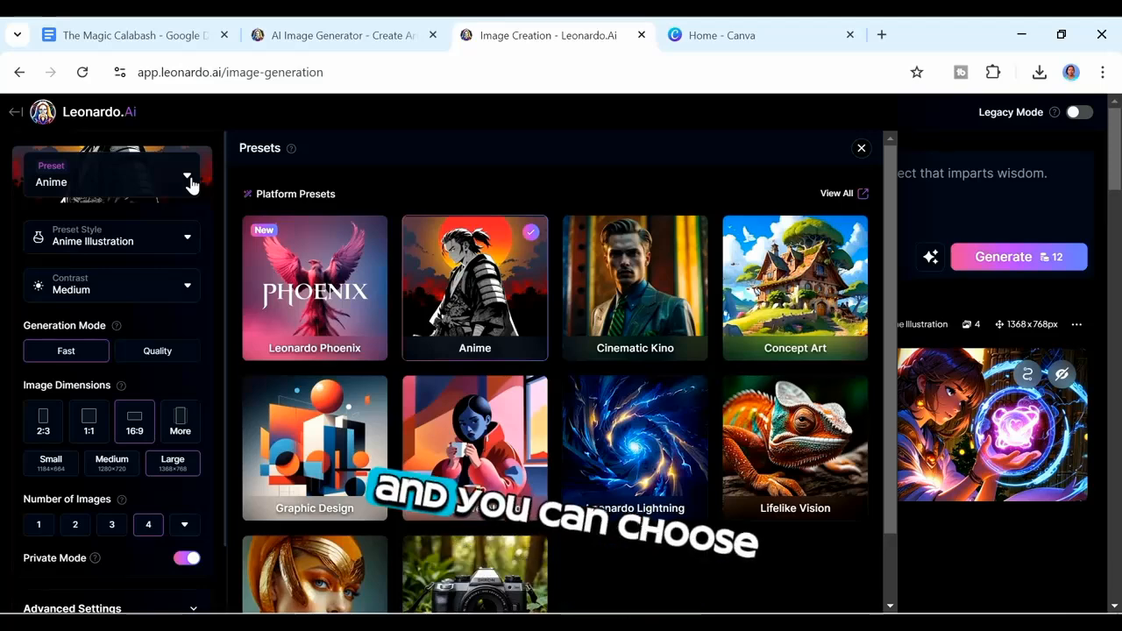
left_click(323, 320)
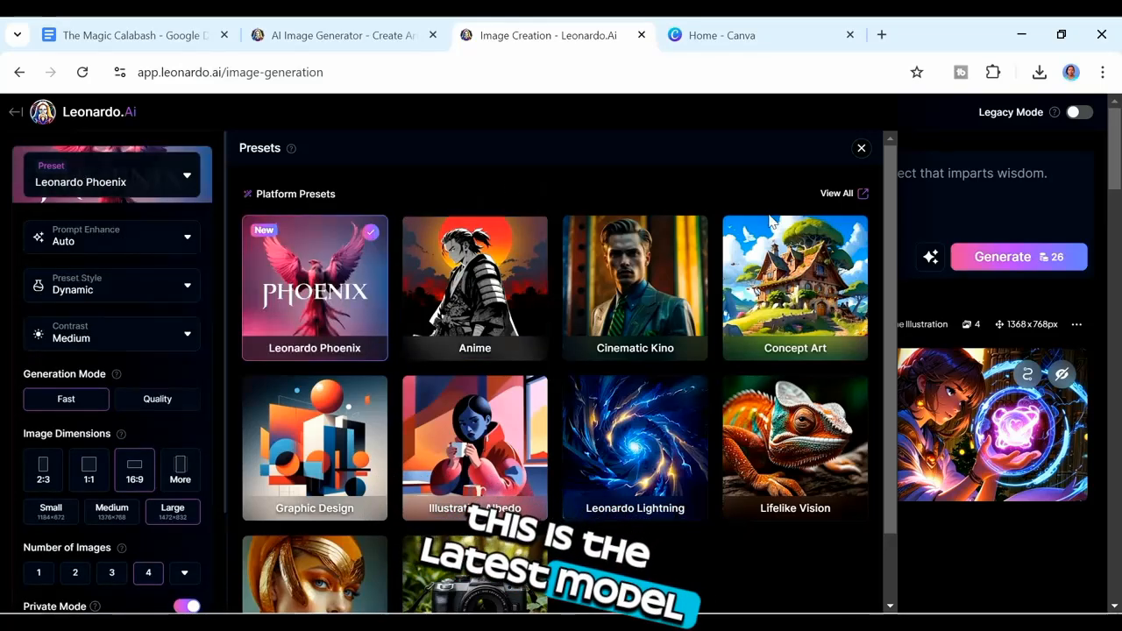
left_click(859, 149)
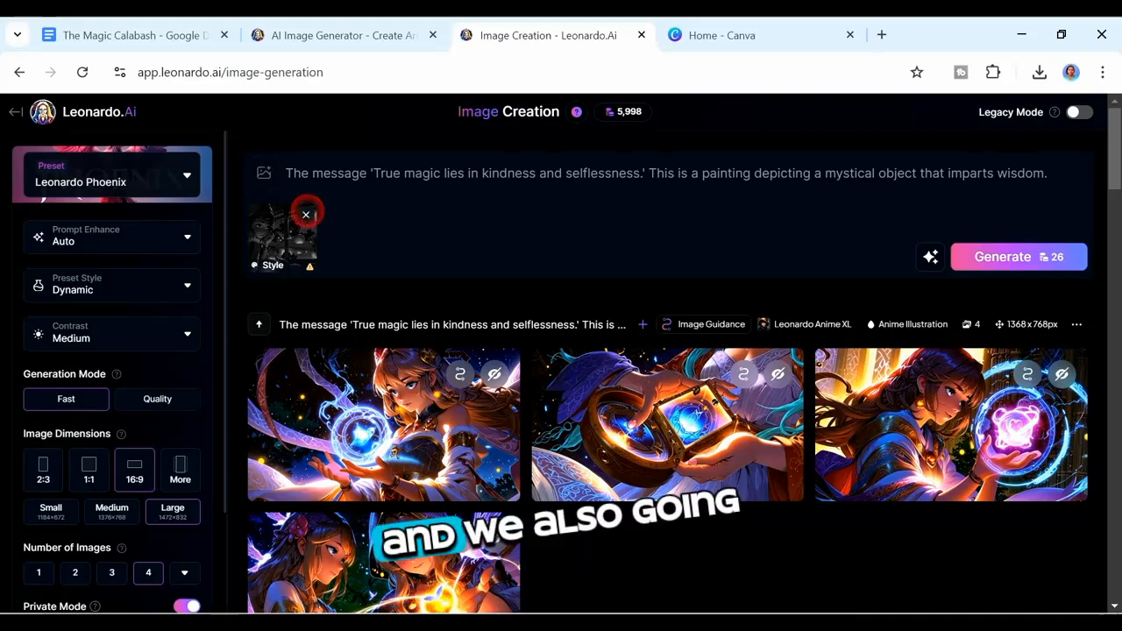
left_click(306, 214)
Step: Improve the message prompt with AI and generate new images with the Phoenix preset
left_click(927, 210)
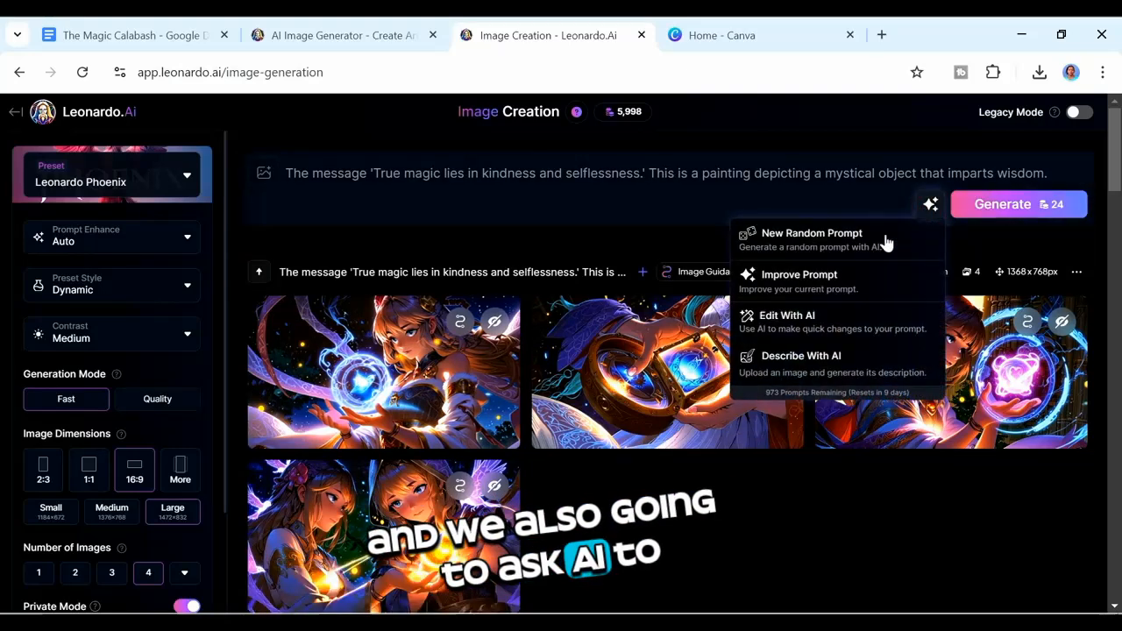
left_click(833, 276)
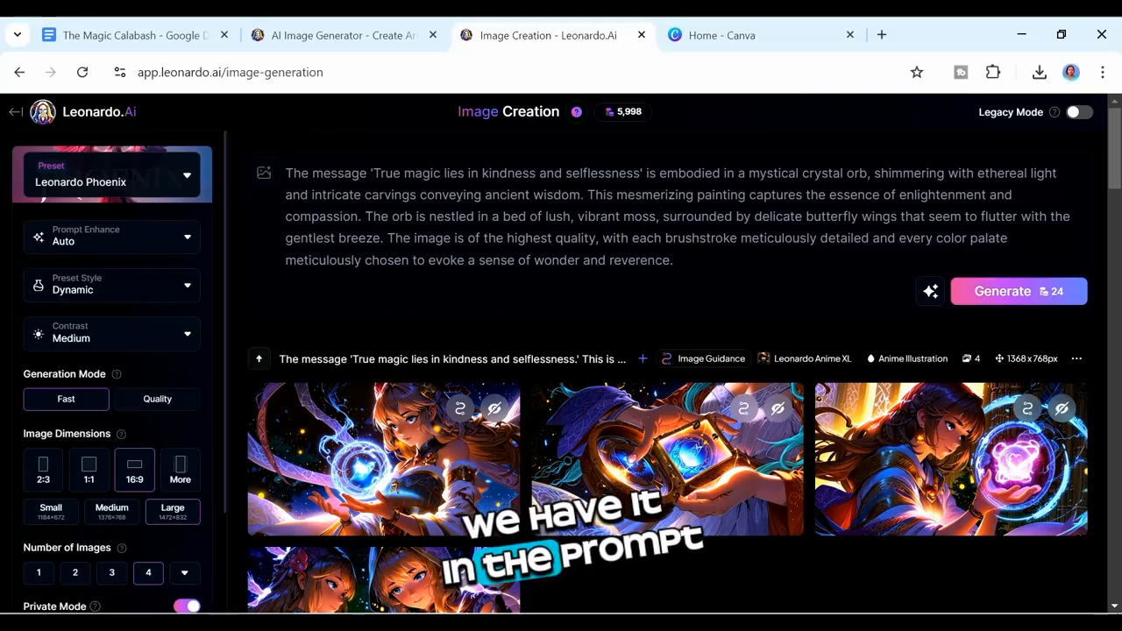
left_click(986, 290)
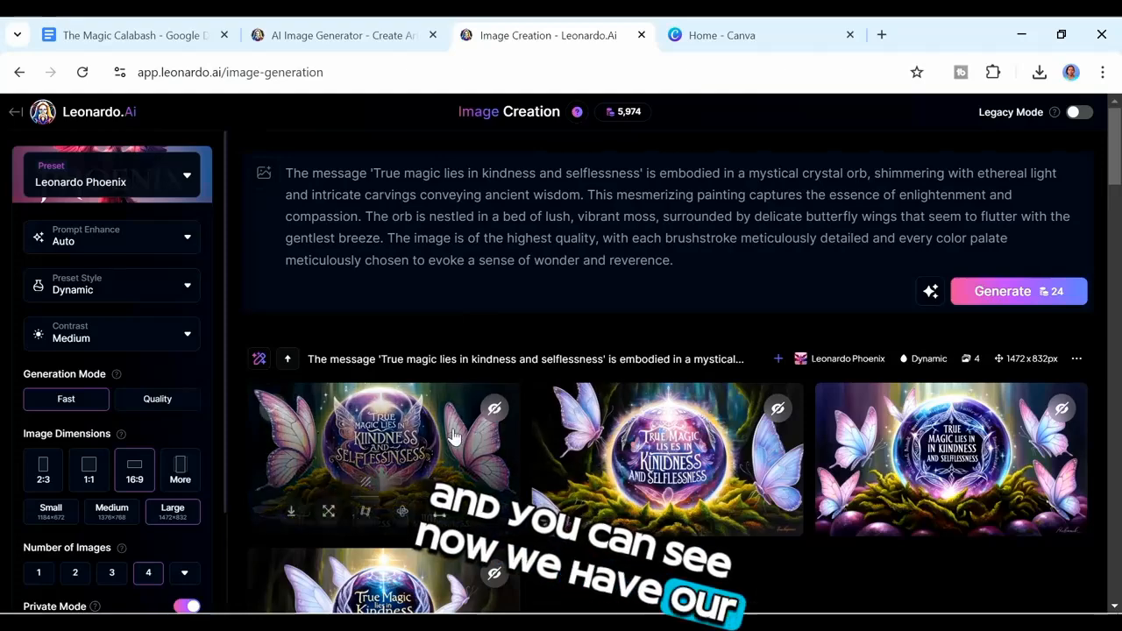
Step: Browse the new images and add the one reading "True Magic lies in Kindness and Selflessness" to the Amina collection
left_click(392, 426)
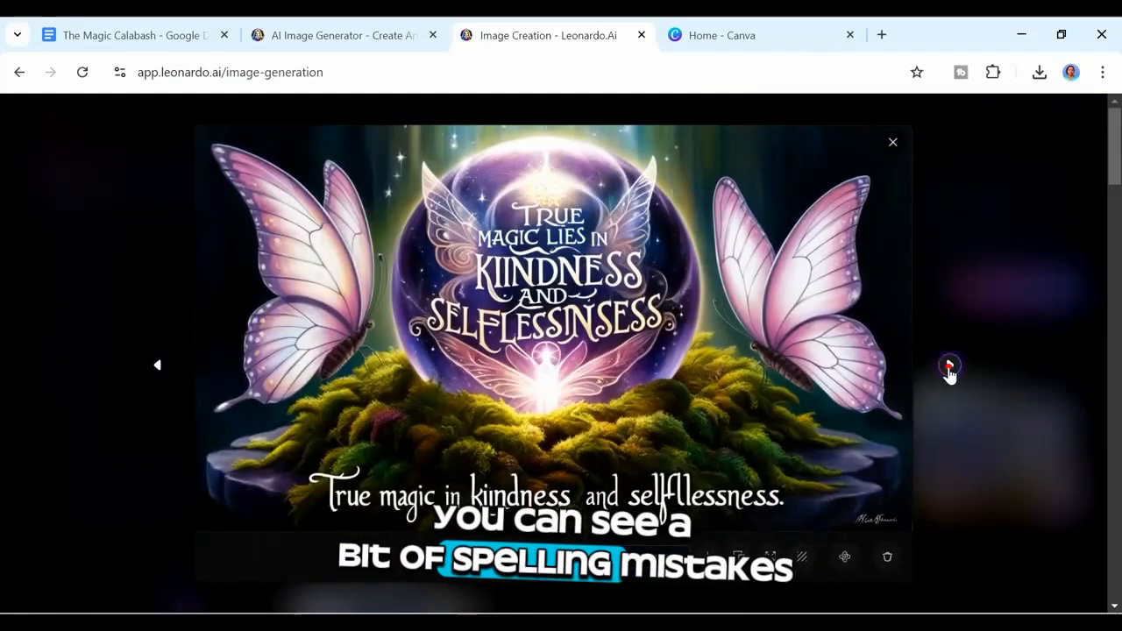
left_click(950, 366)
left_click(950, 367)
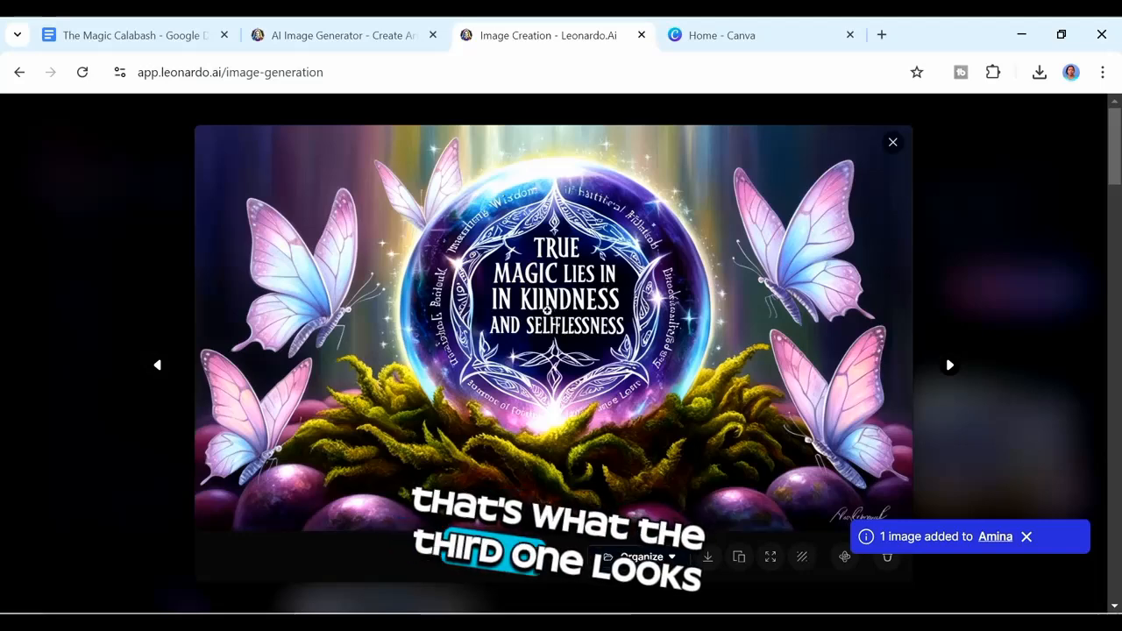
left_click(948, 365)
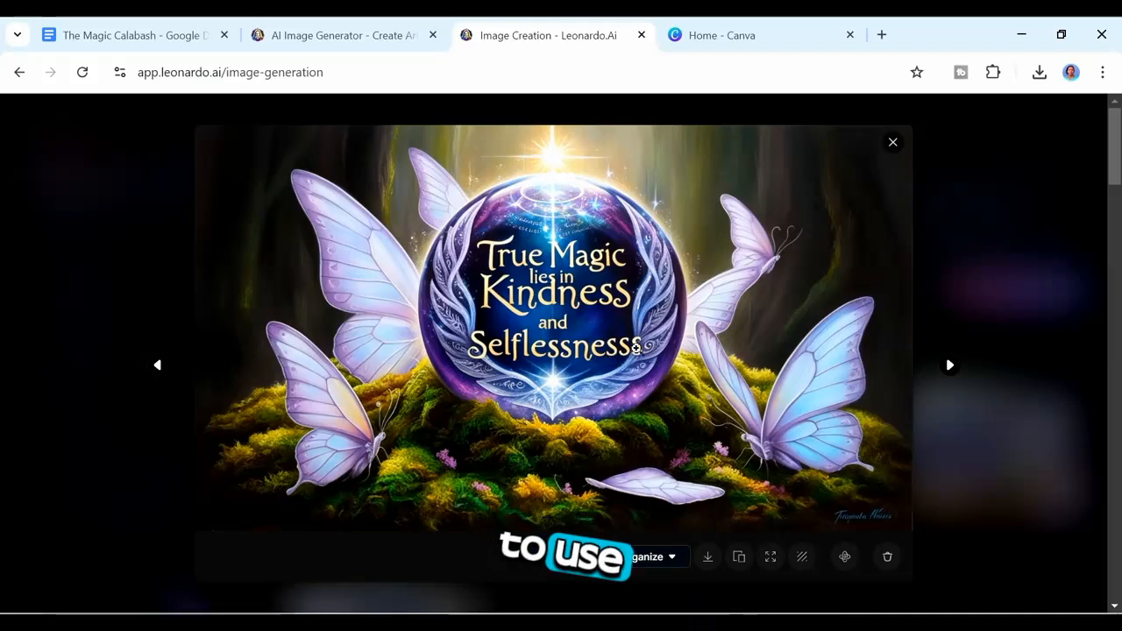
left_click(681, 561)
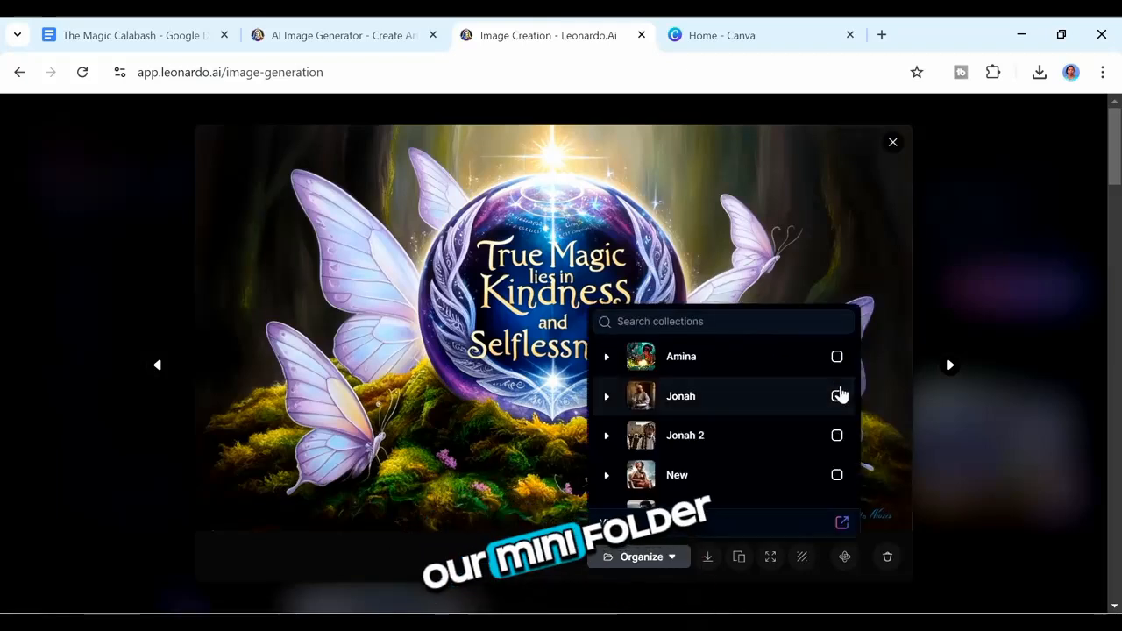
left_click(849, 360)
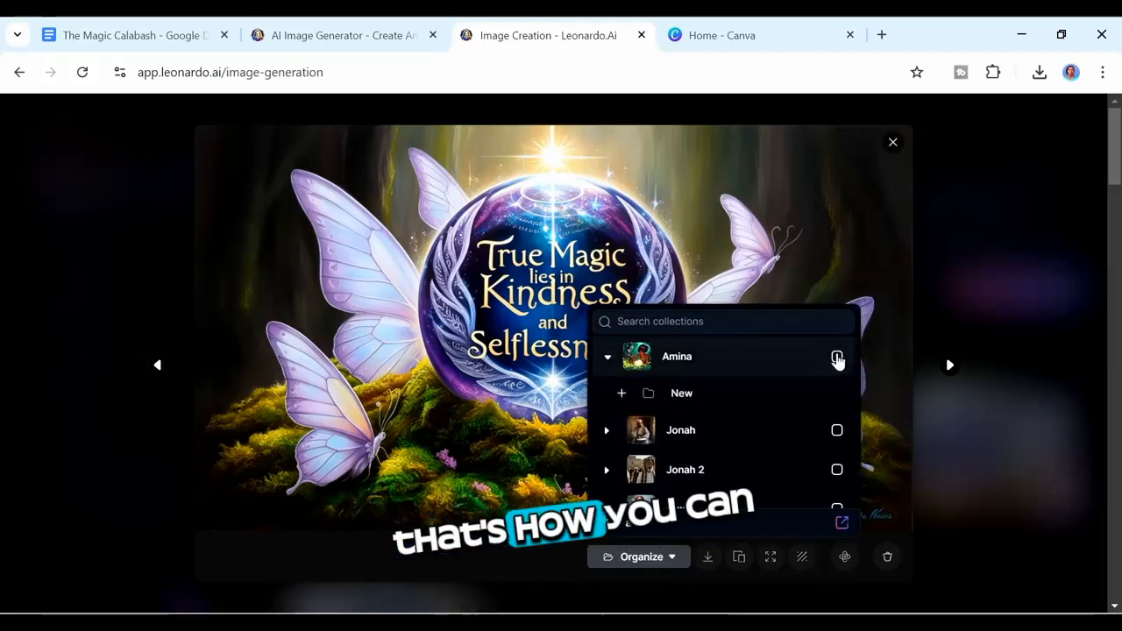
left_click(838, 357)
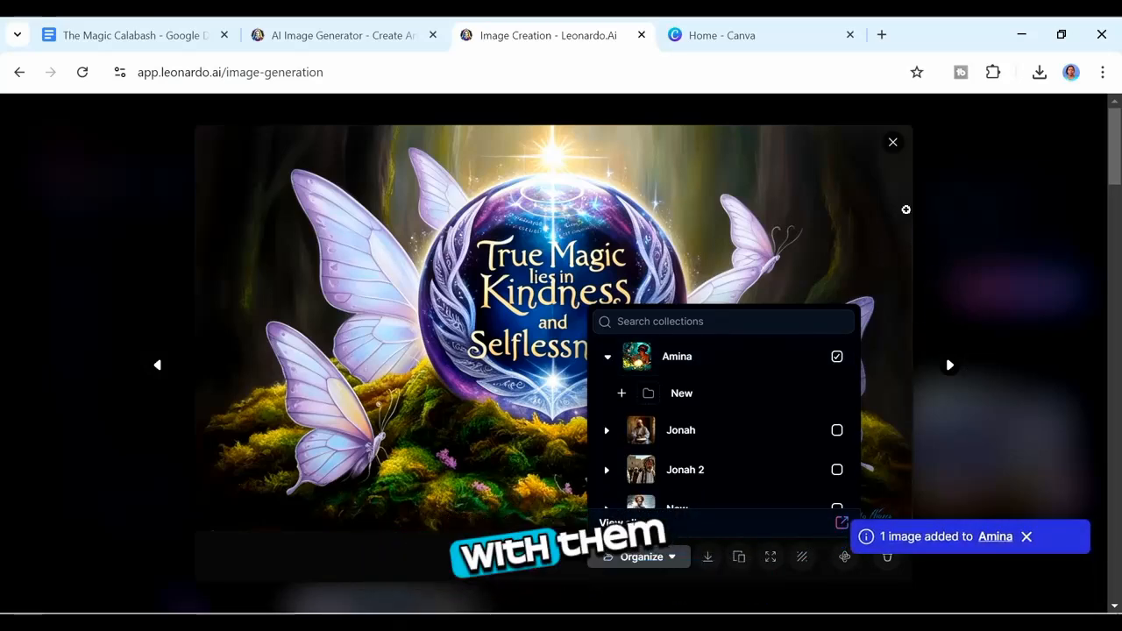
Step: Close the image viewer and, in ElevenLabs, delete the 'Scene 1–3 … Narrator:' headings from the script, leaving only narration text
left_click(894, 143)
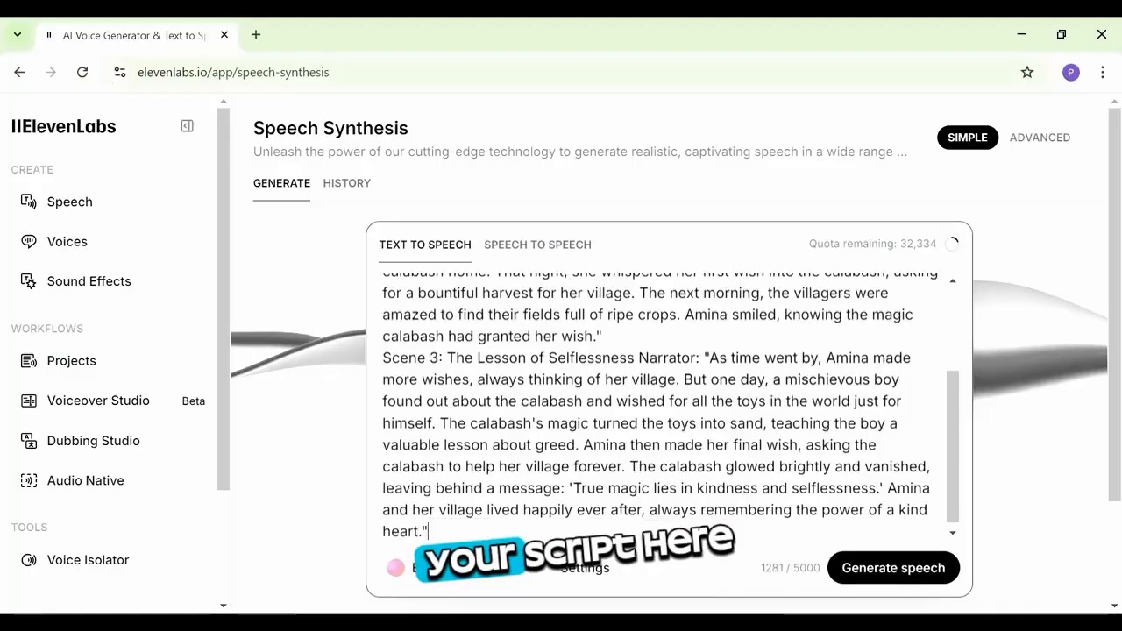
left_click_drag(446, 358, 363, 366)
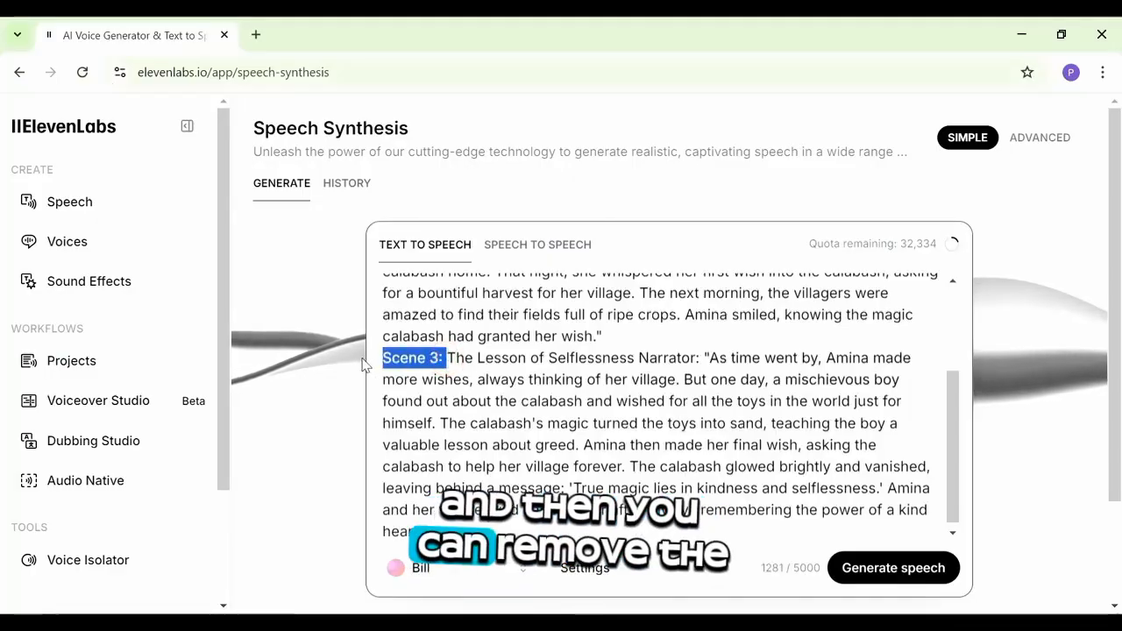
left_click_drag(704, 358, 382, 357)
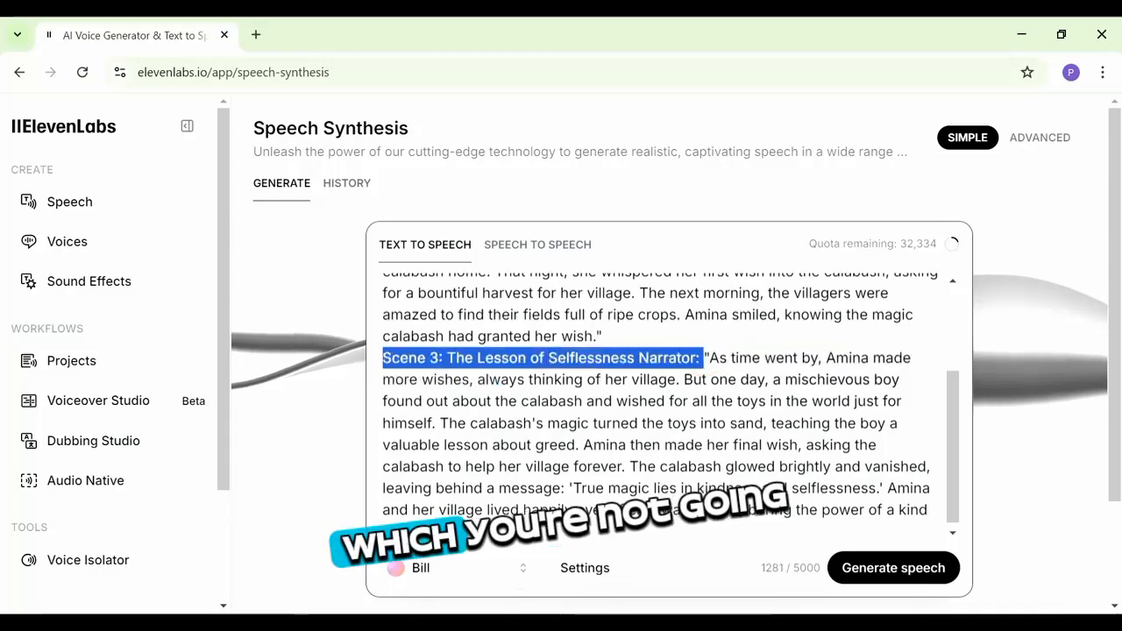
key("BackSpace")
key("Return")
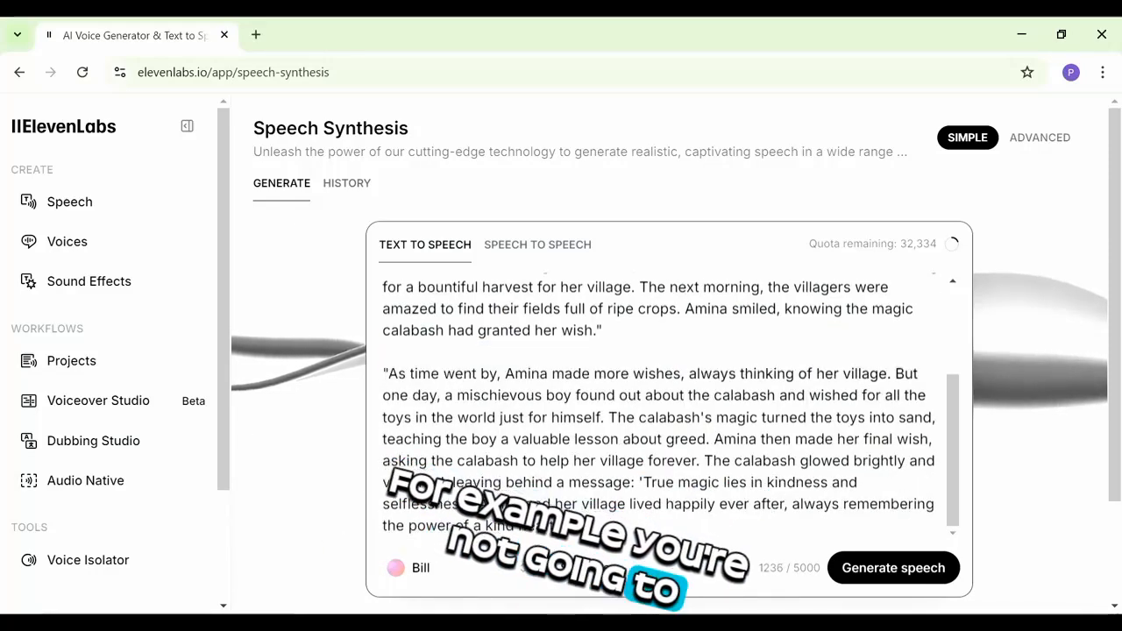
scroll(962, 450, "up", 5)
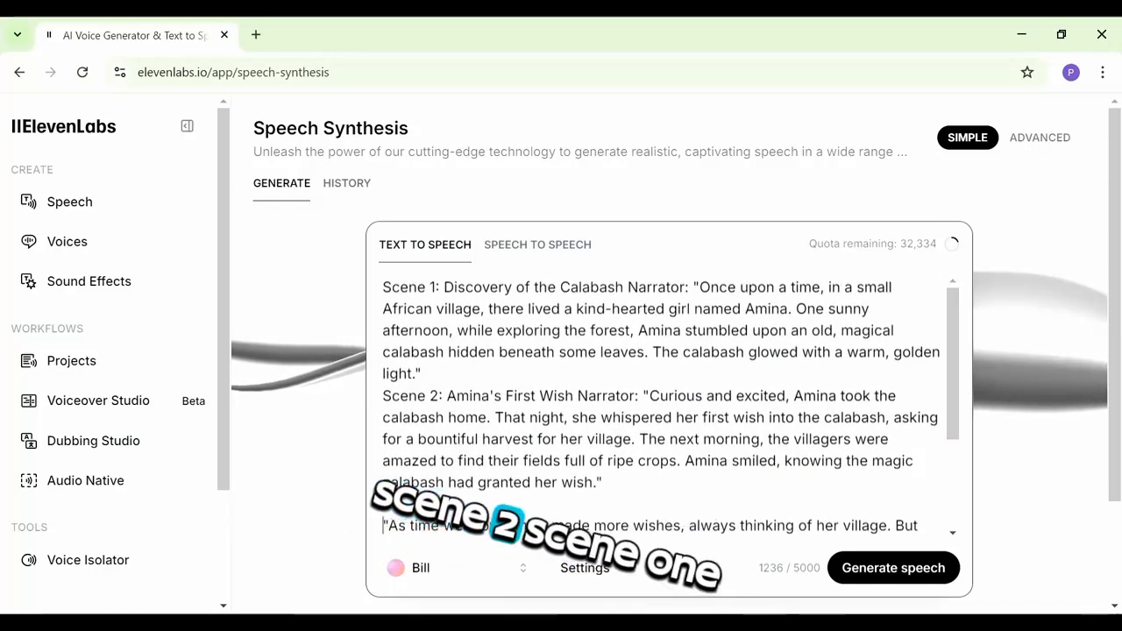
left_click_drag(640, 397, 444, 396)
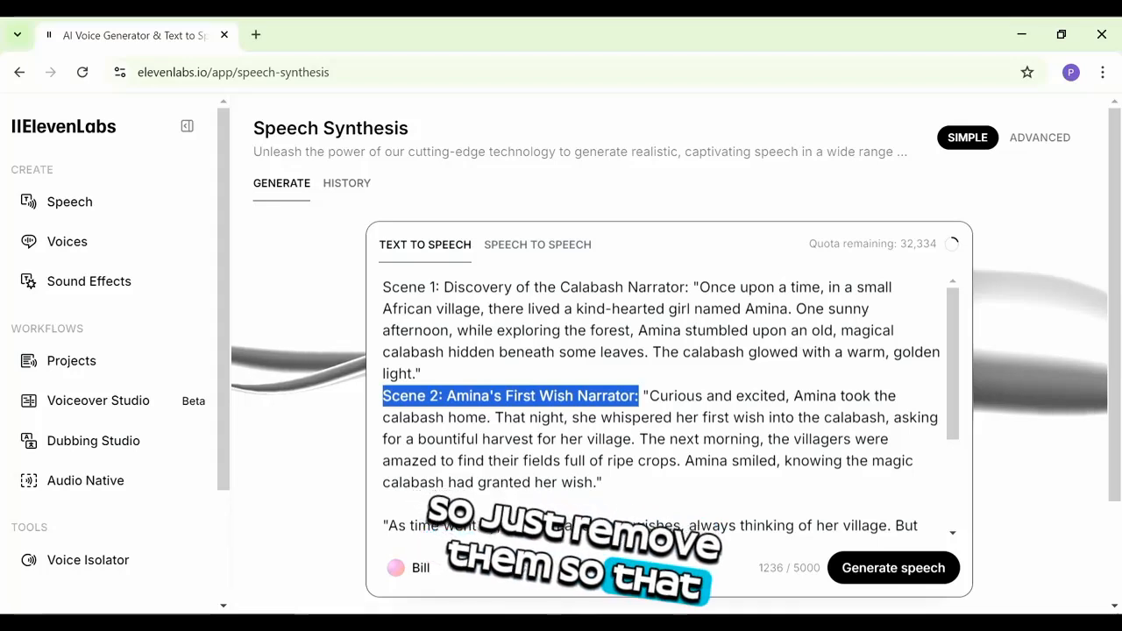
key("Return")
left_click_drag(693, 287, 381, 289)
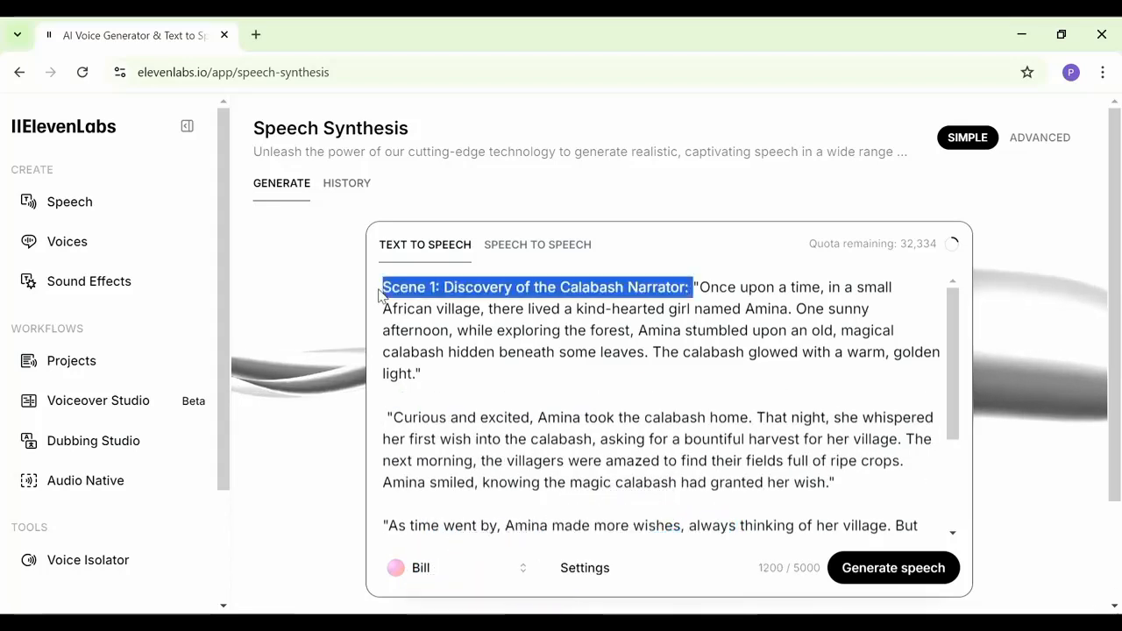
key("BackSpace")
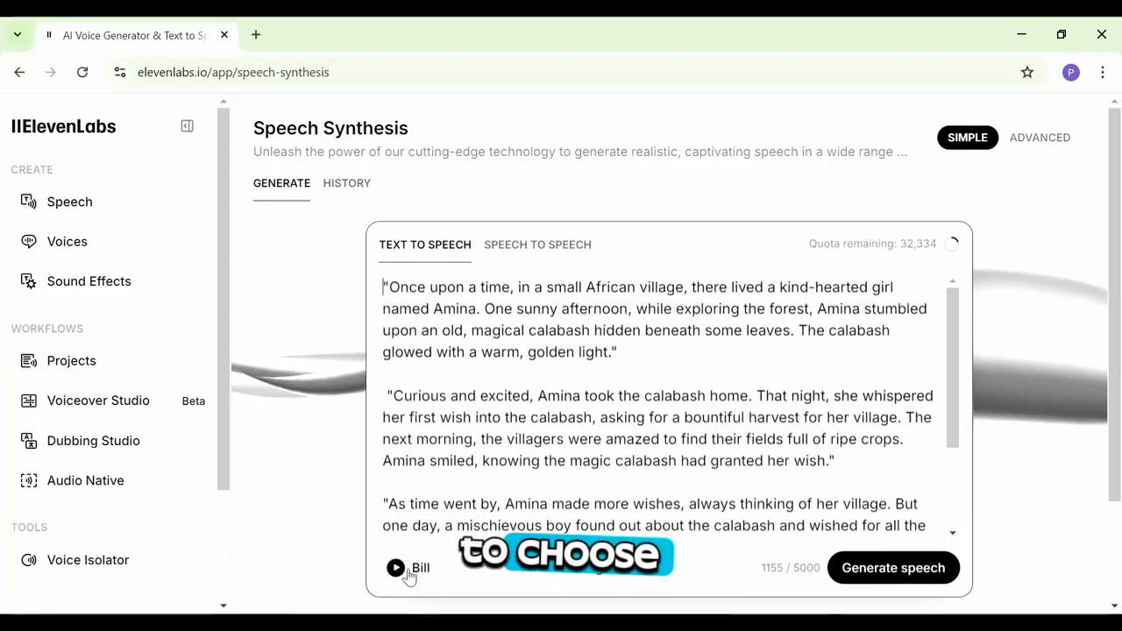
Step: Preview the available voices and select Lily as the narration voice
left_click(460, 568)
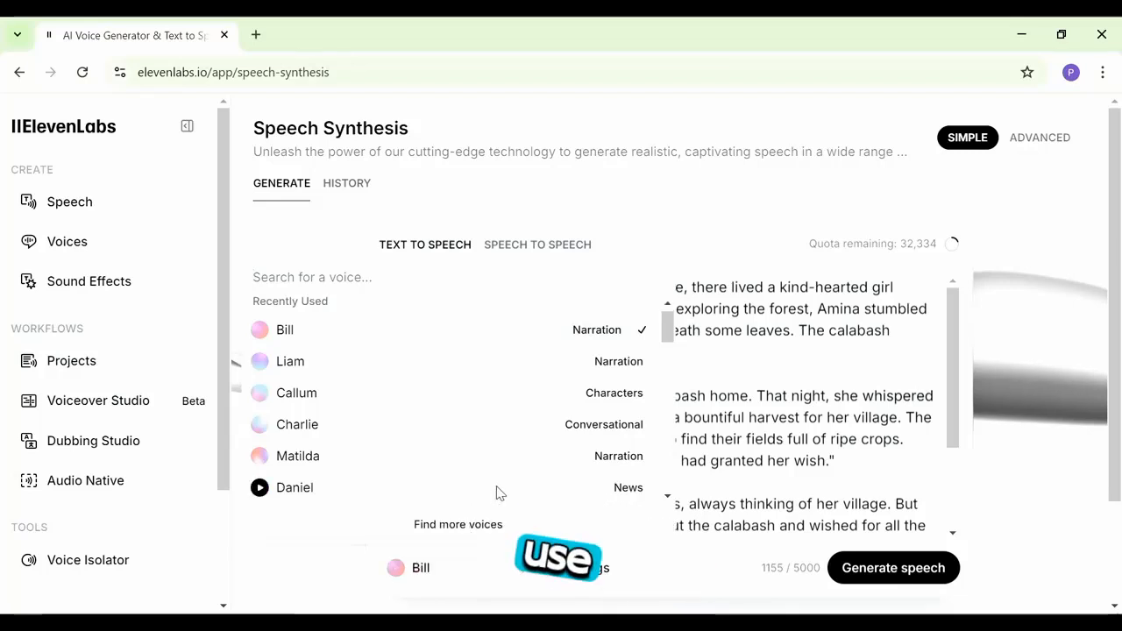
left_click(259, 457)
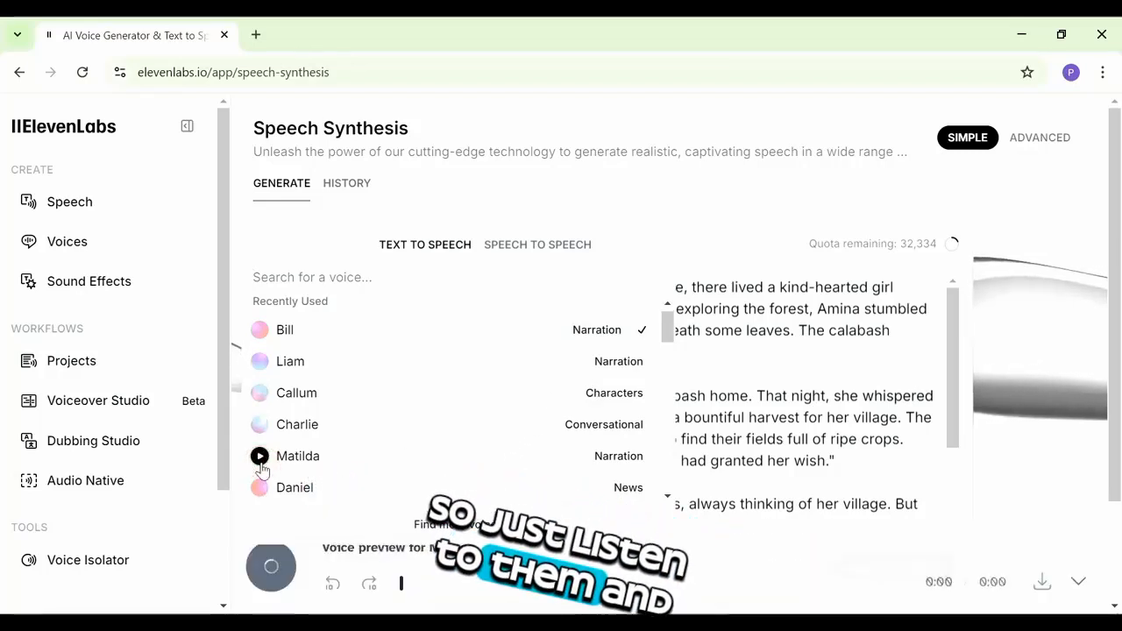
scroll(260, 460, "down", 5)
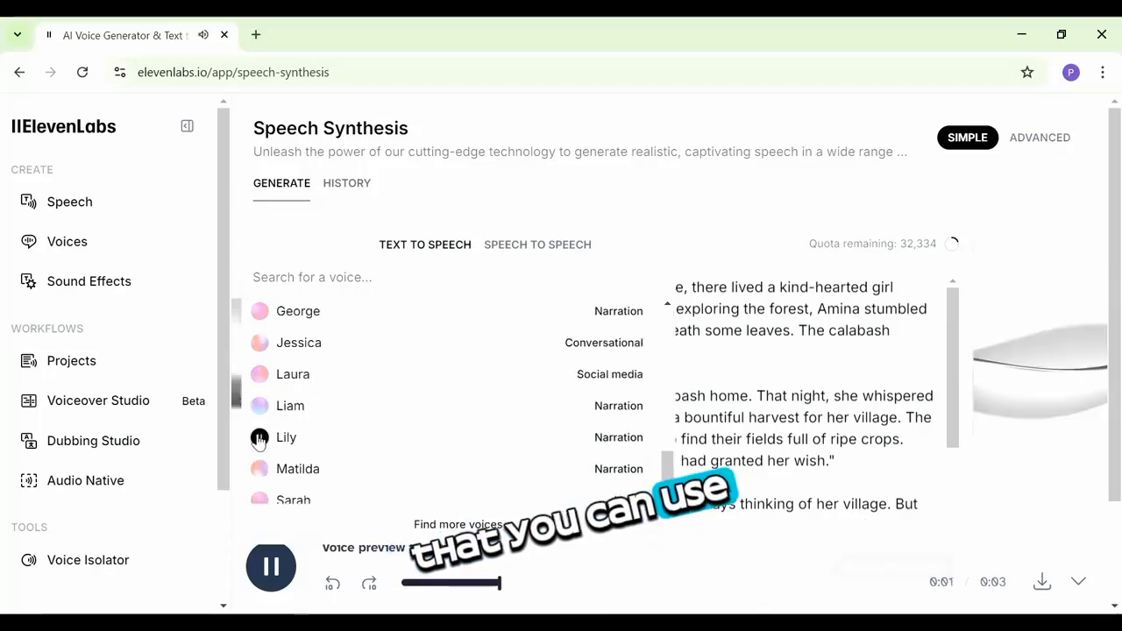
left_click(259, 437)
left_click(316, 437)
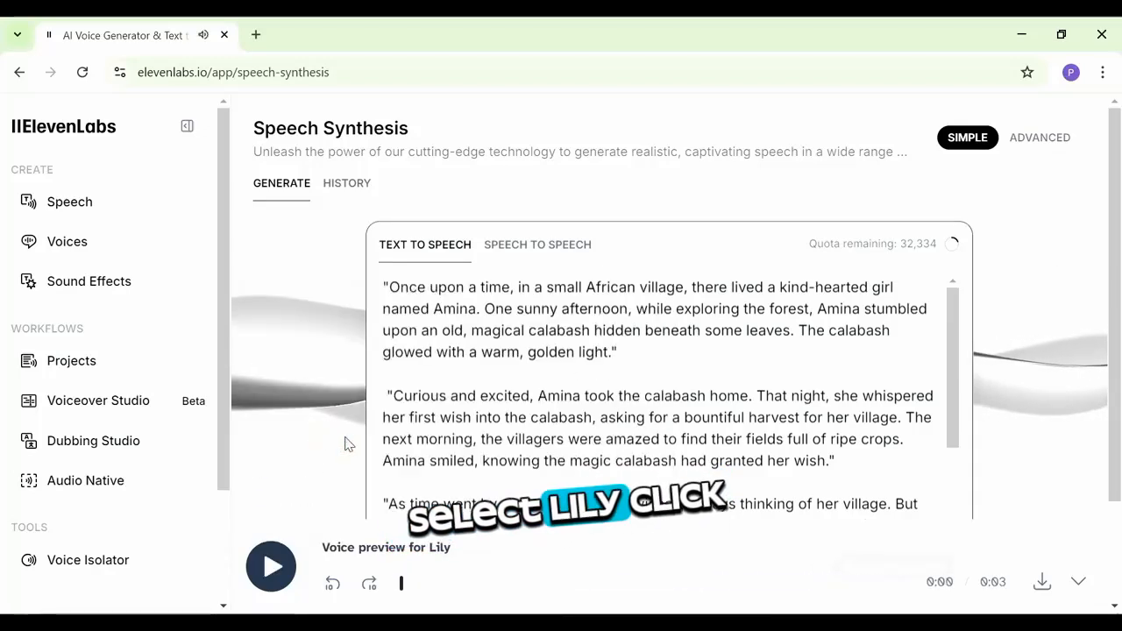
Step: Generate the narration speech with Lily, play it back, and download the audio file
scroll(702, 395, "down", 3)
left_click_drag(1117, 391, 1119, 506)
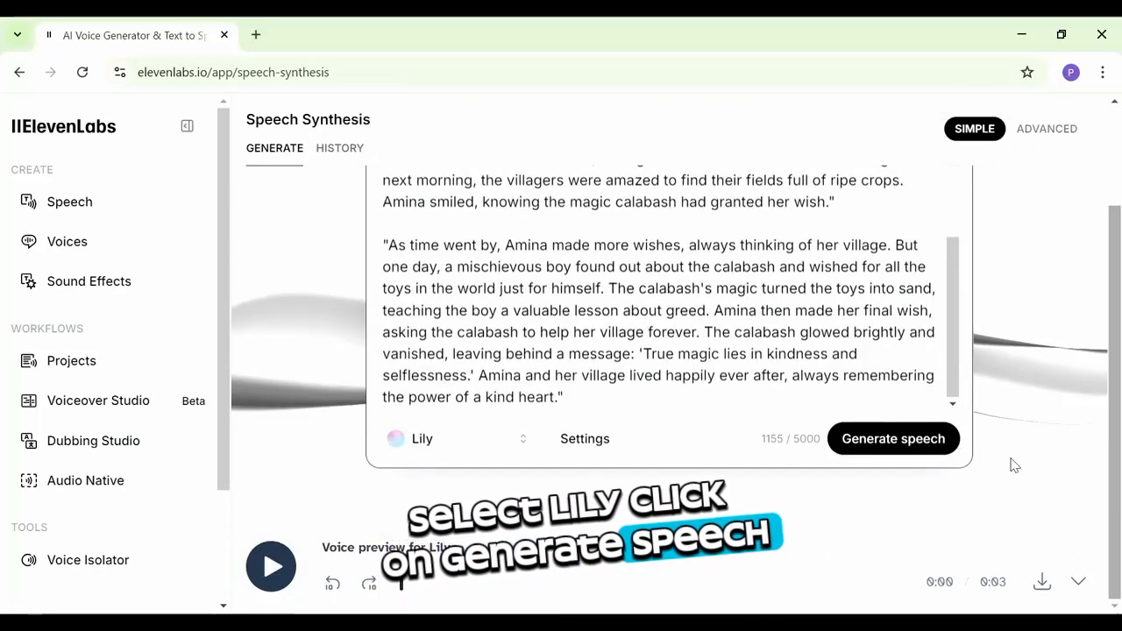
left_click(910, 446)
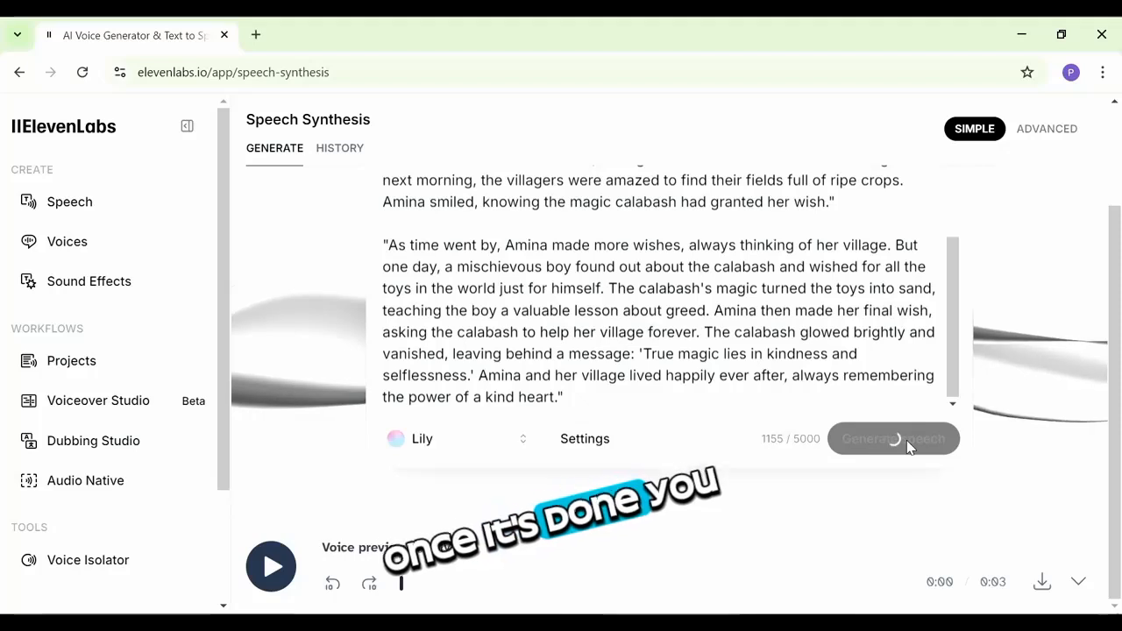
left_click(272, 568)
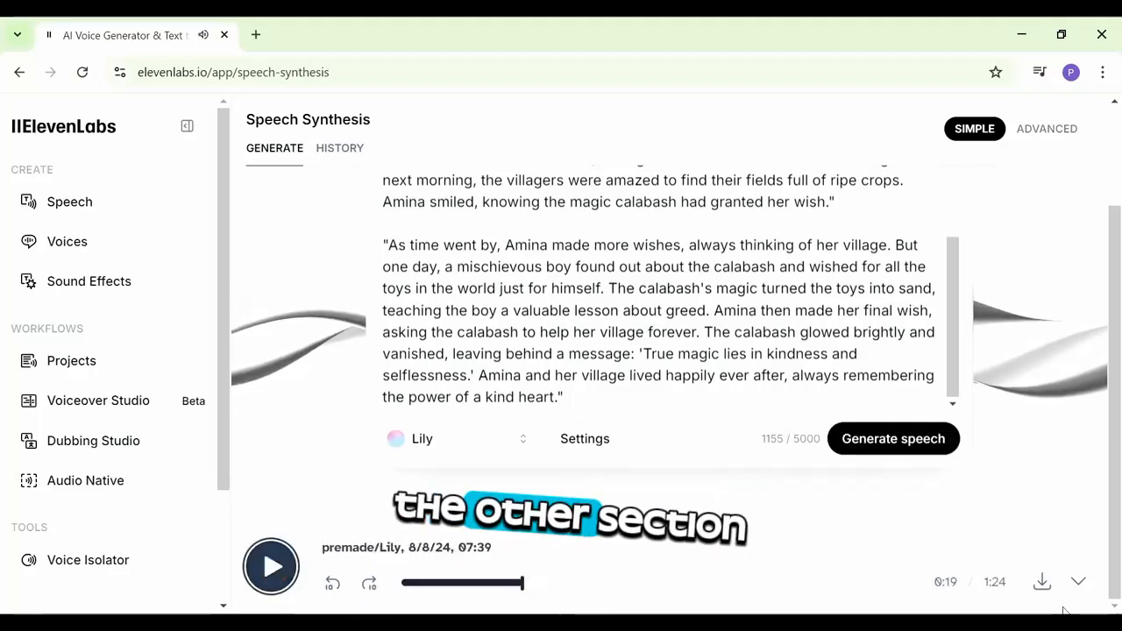
left_click(1043, 582)
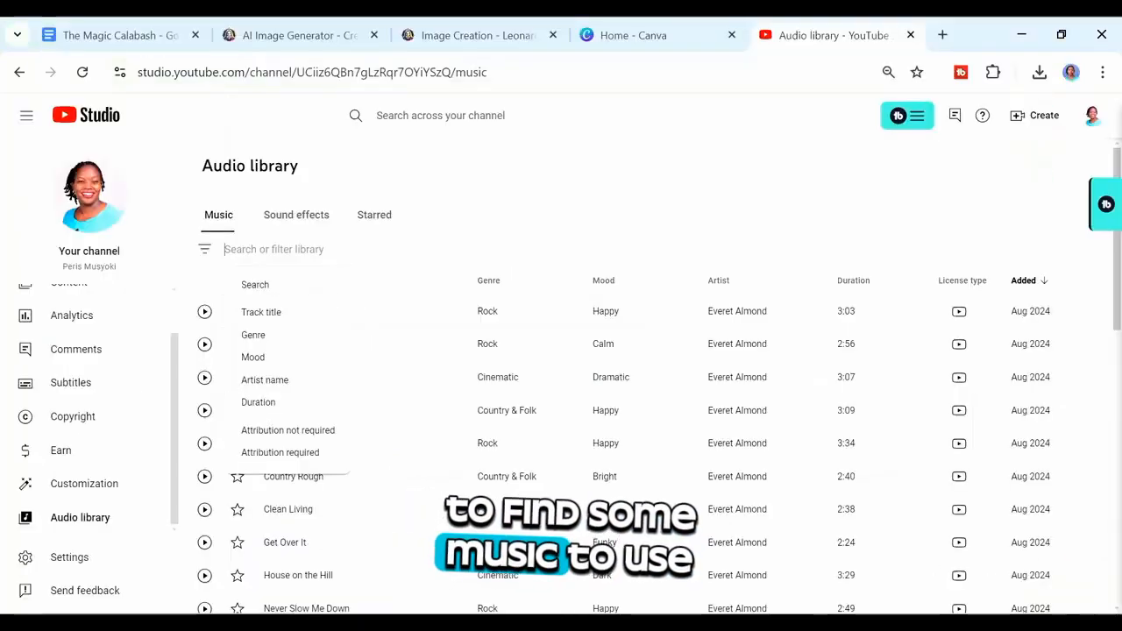
Step: Search the YouTube Audio Library for "dramatic" music and preview the first track
type("dramatic")
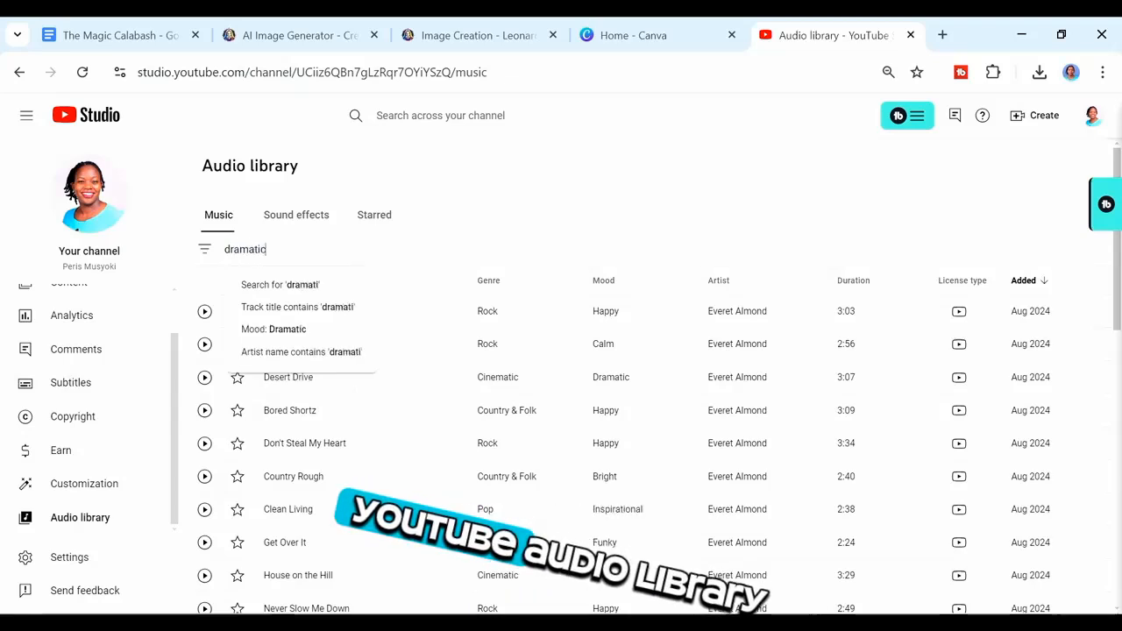
key("Return")
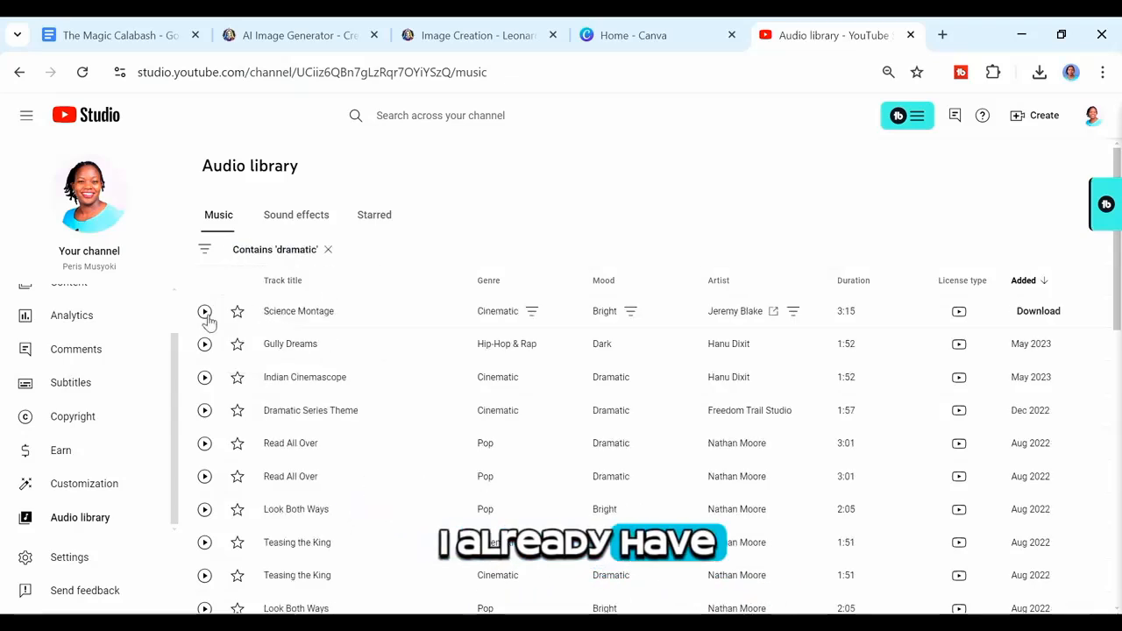
left_click(204, 313)
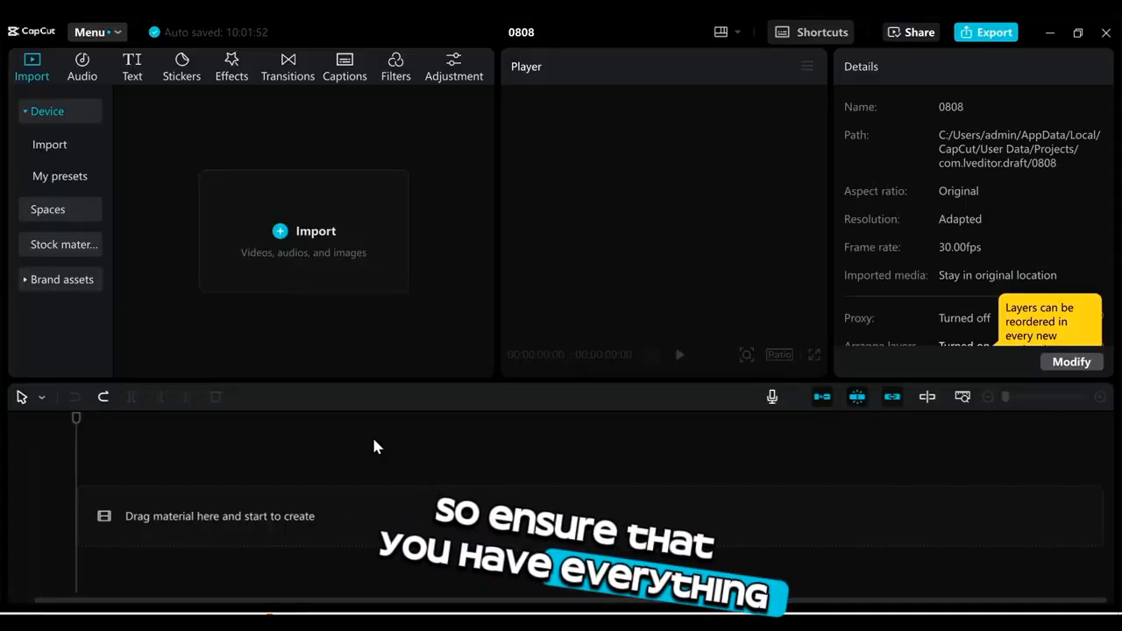
Step: Import all media files from the Downloads/Amina folder into the CapCut project
left_click(340, 253)
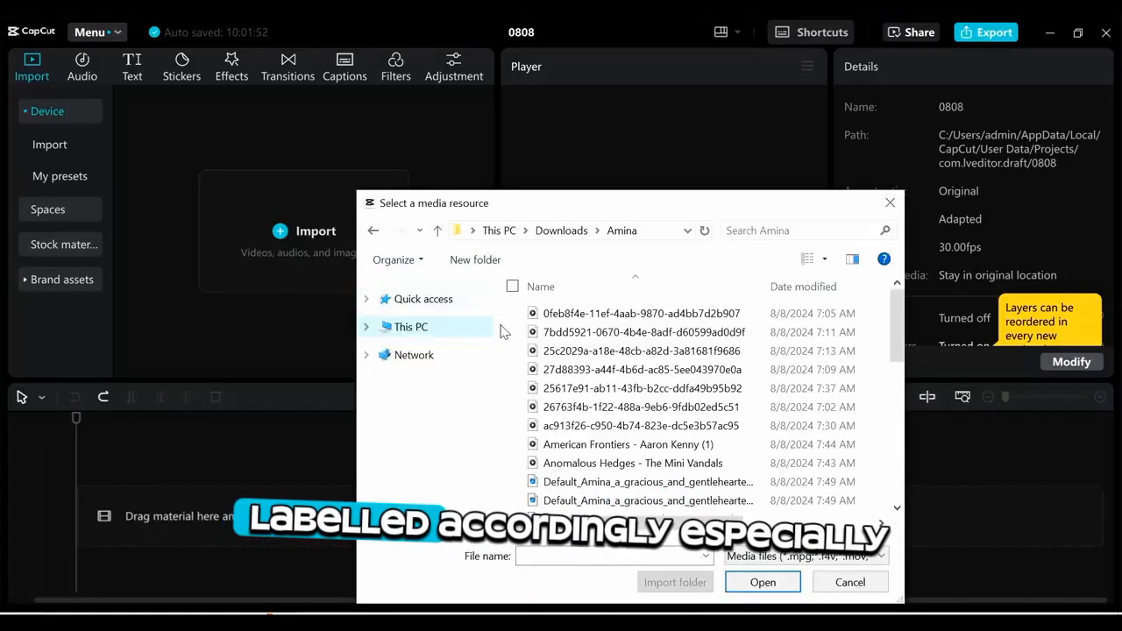
left_click(710, 409)
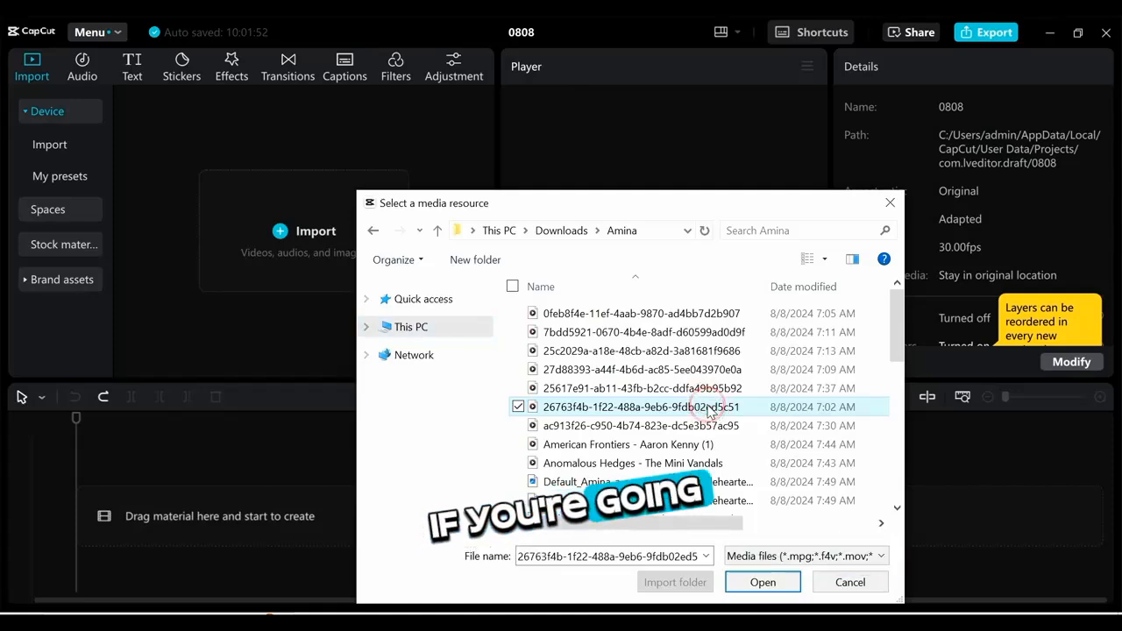
key("ctrl+a")
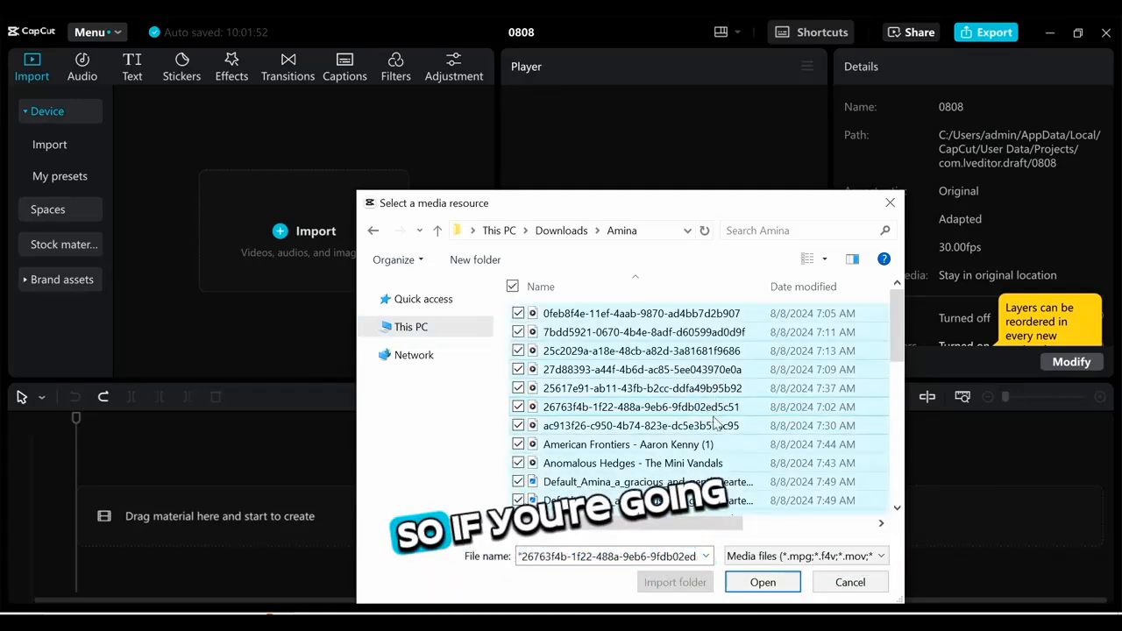
left_click(759, 583)
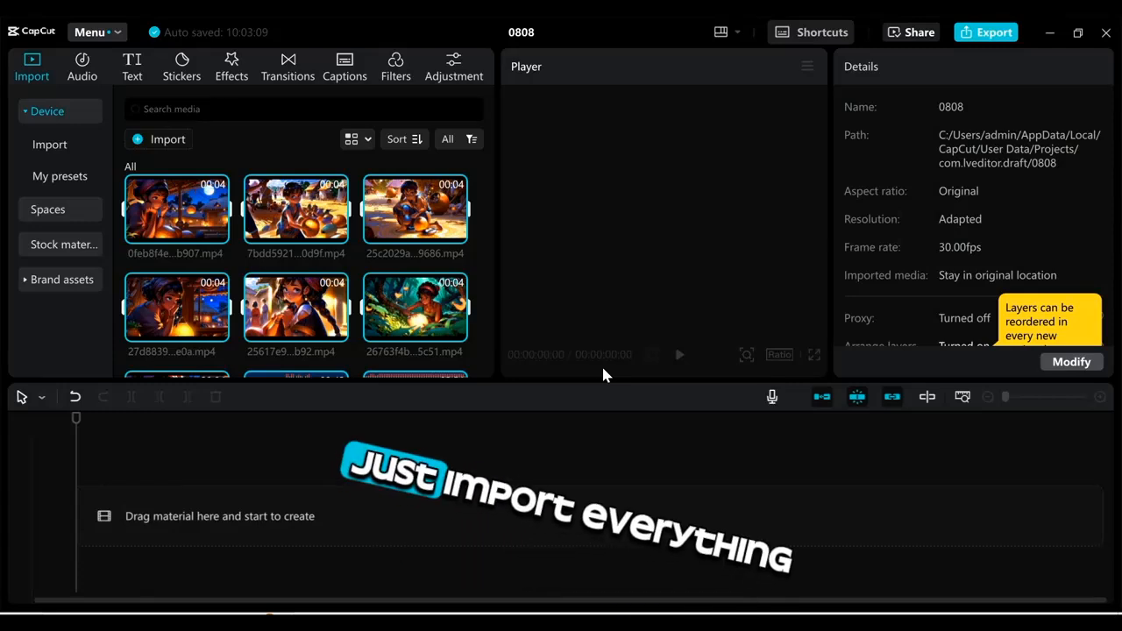
Step: Add the ElevenLabs narration audio to the timeline
left_click(485, 256)
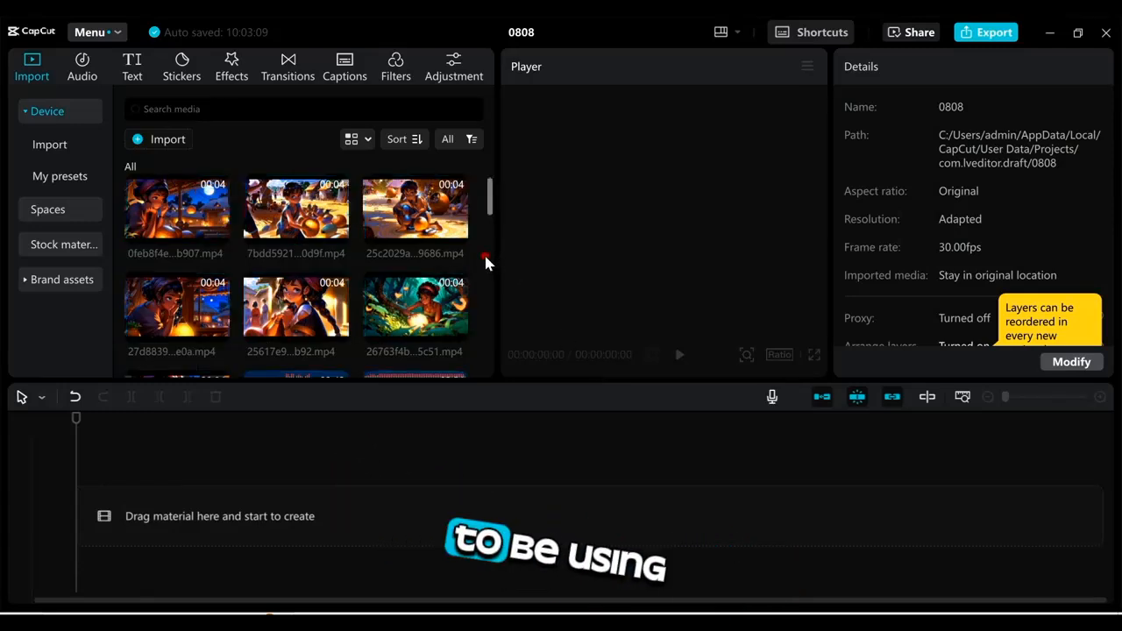
left_click(489, 187)
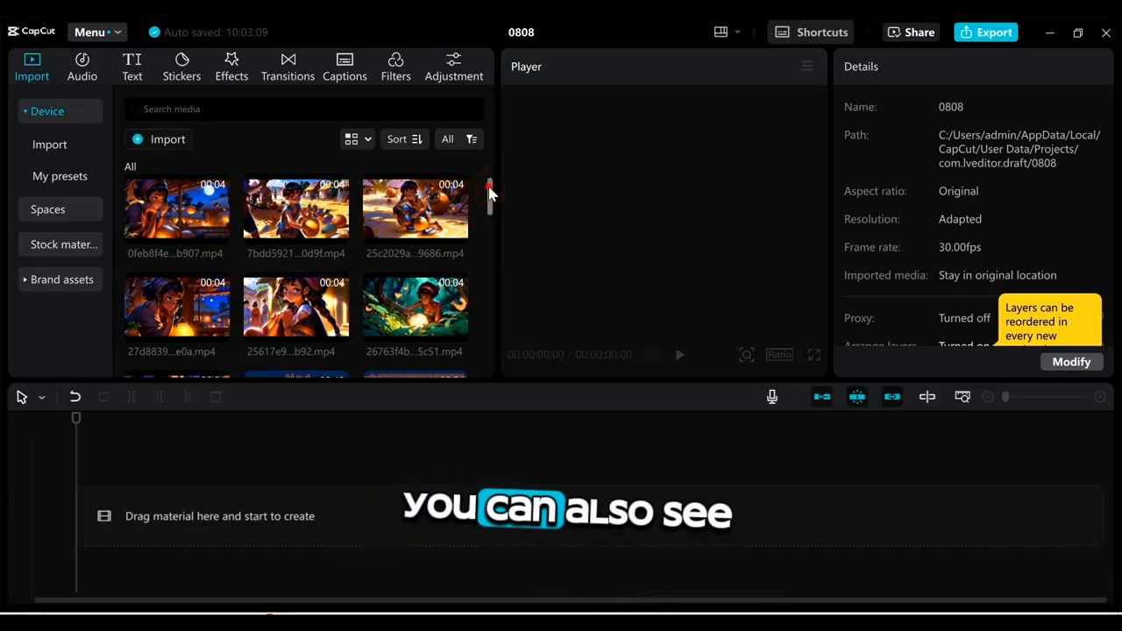
mouse_move(488, 187)
left_mouse_down()
mouse_move(503, 242)
mouse_move(499, 206)
left_mouse_up()
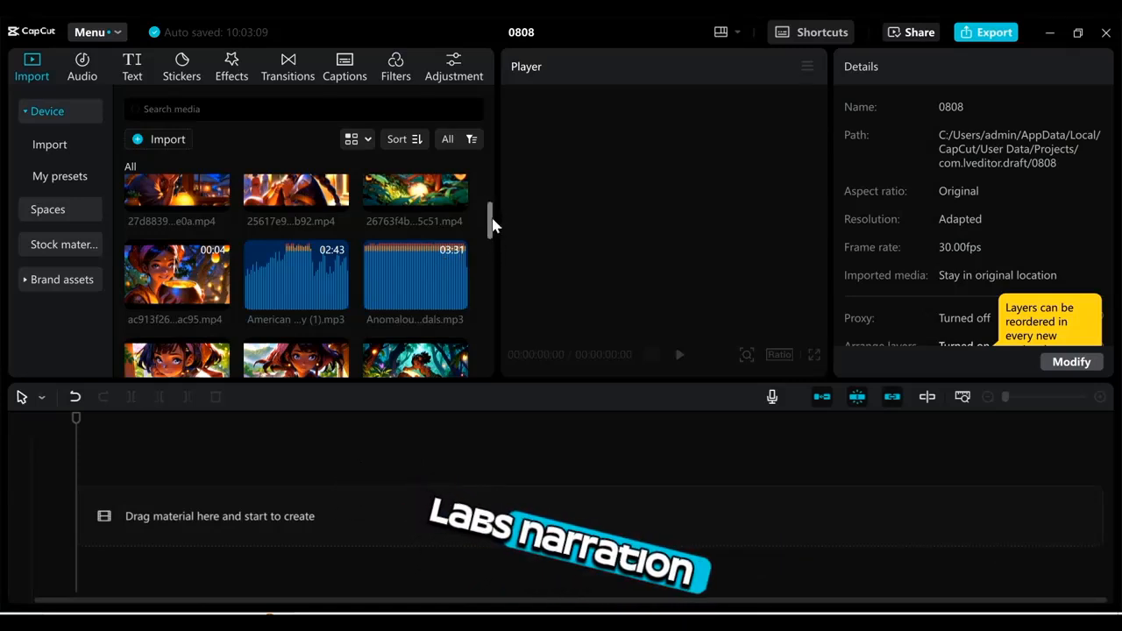
left_click_drag(491, 228, 496, 288)
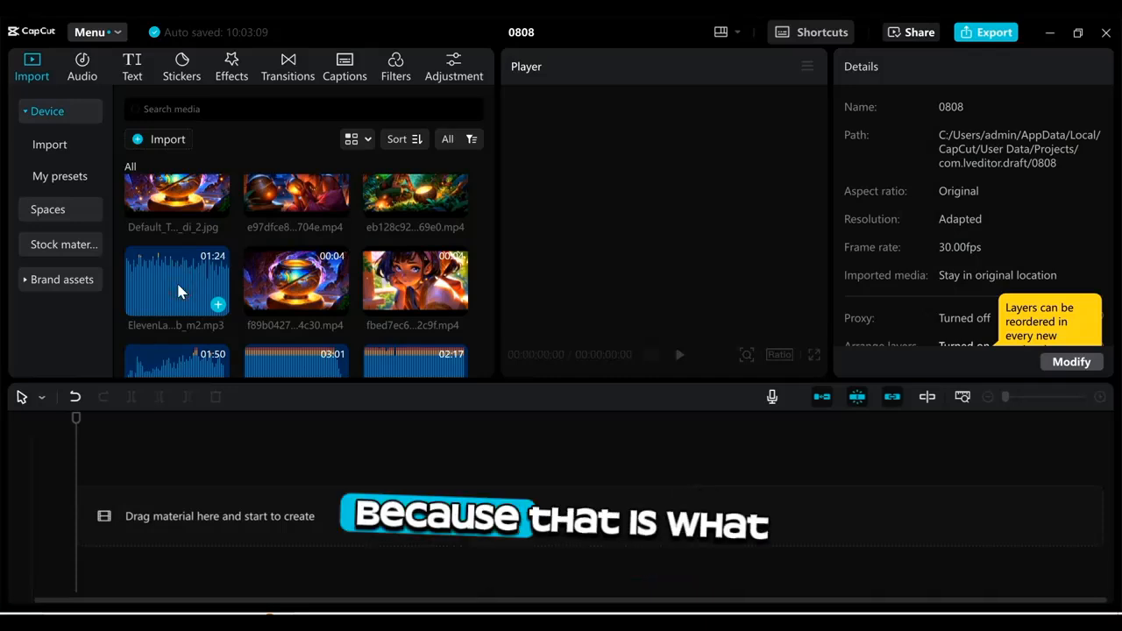
left_click_drag(176, 281, 157, 524)
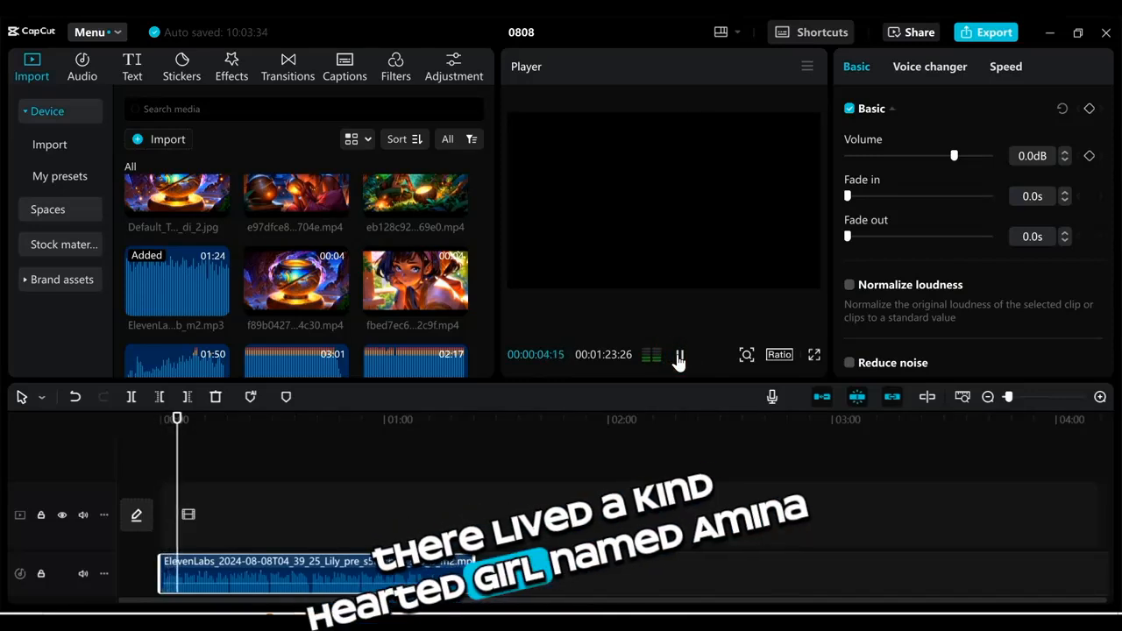
Step: Play the narration and split the audio clip at about 5 seconds
left_click(678, 356)
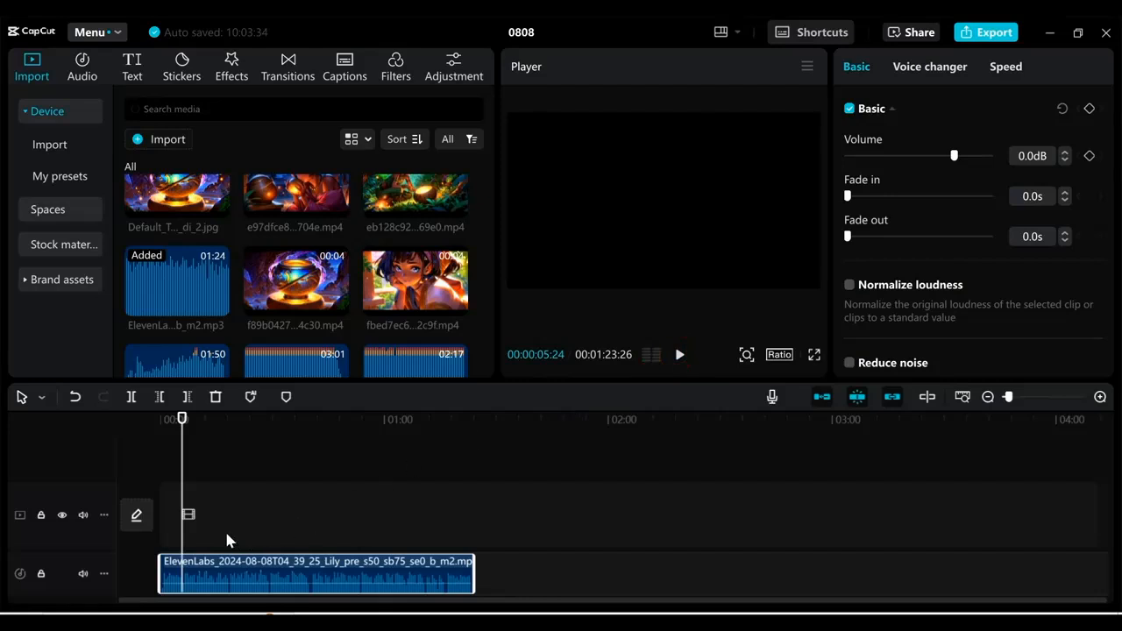
left_click(130, 399)
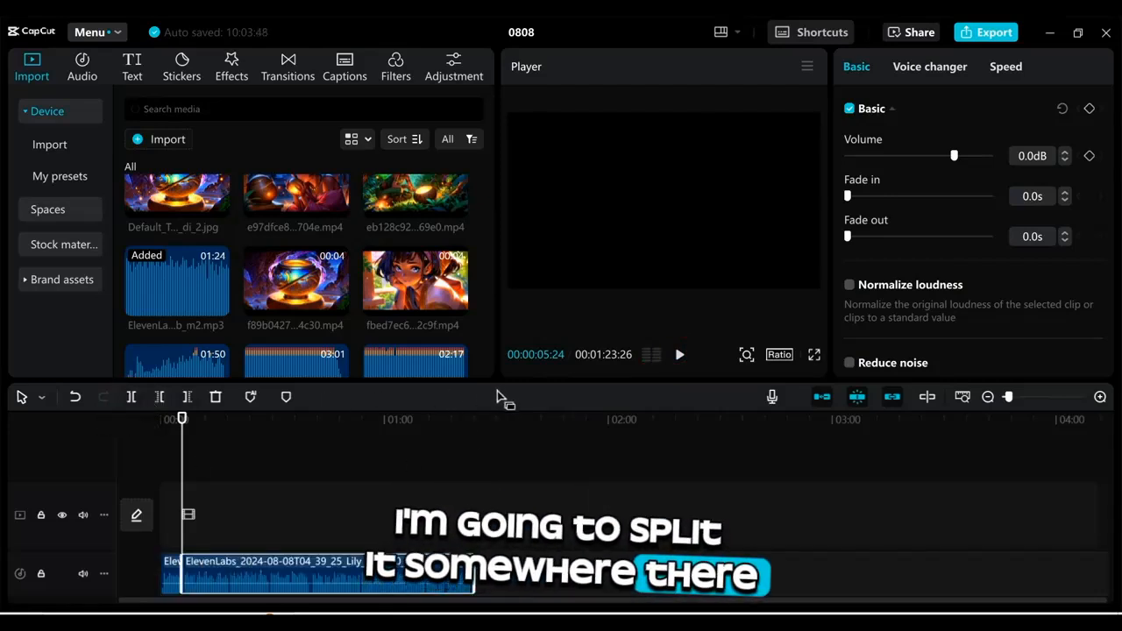
Step: Place the Amina portrait clip fbed7ec6 on the video track at the start of the timeline
mouse_move(488, 332)
left_mouse_down()
mouse_move(492, 313)
mouse_move(493, 342)
left_mouse_up()
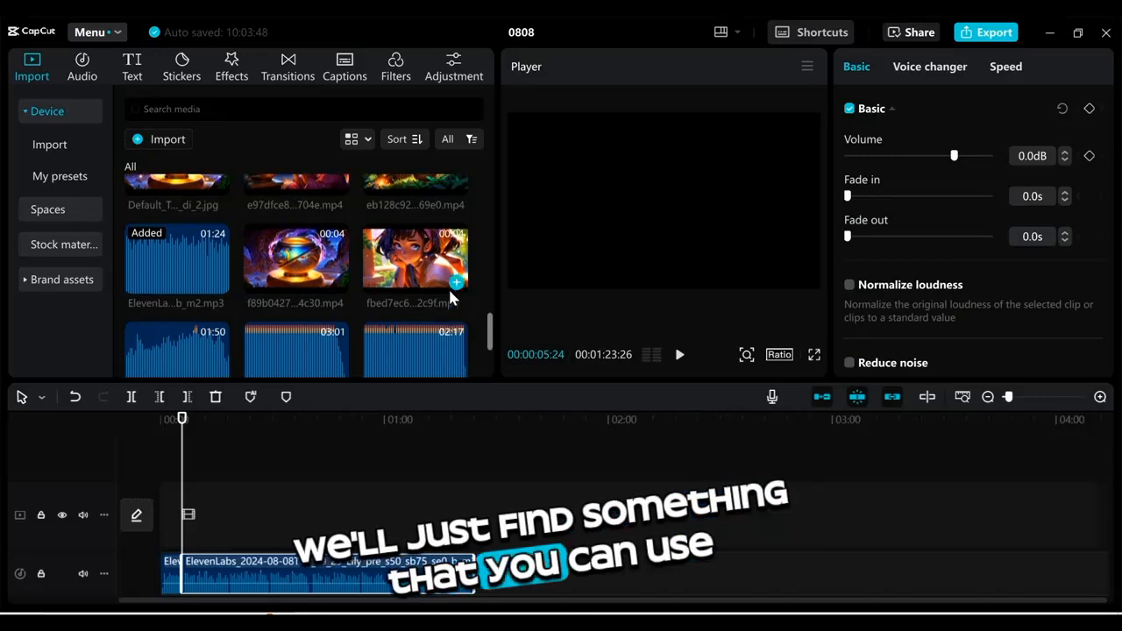
left_click_drag(453, 280, 190, 534)
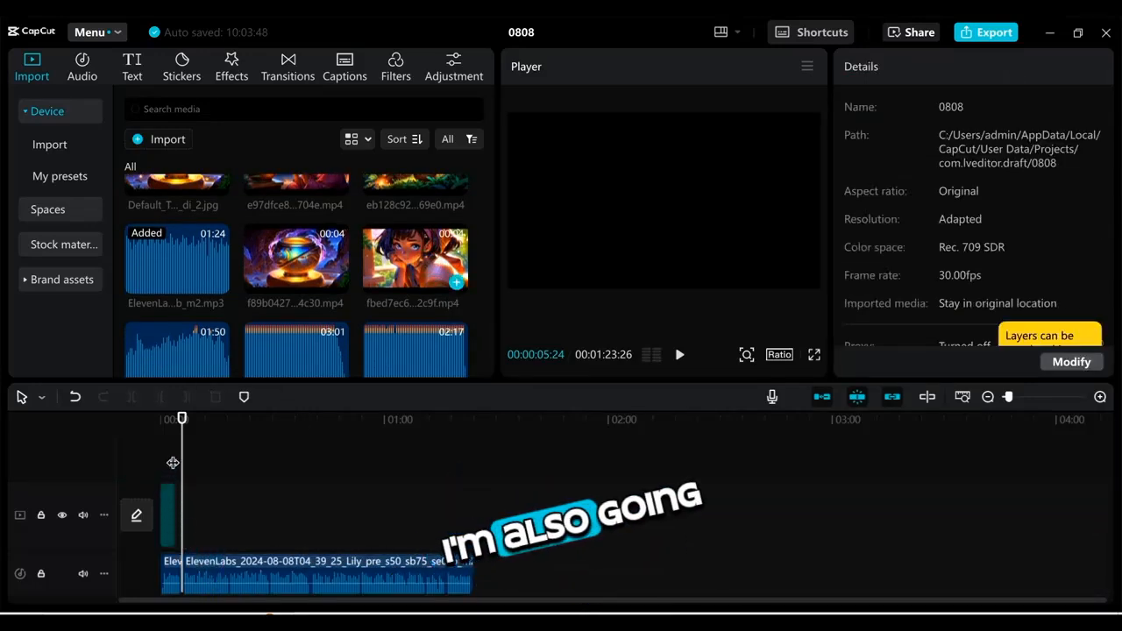
Step: Slow the Amina portrait clip down to 0.7x speed
left_click_drag(1009, 397, 1018, 402)
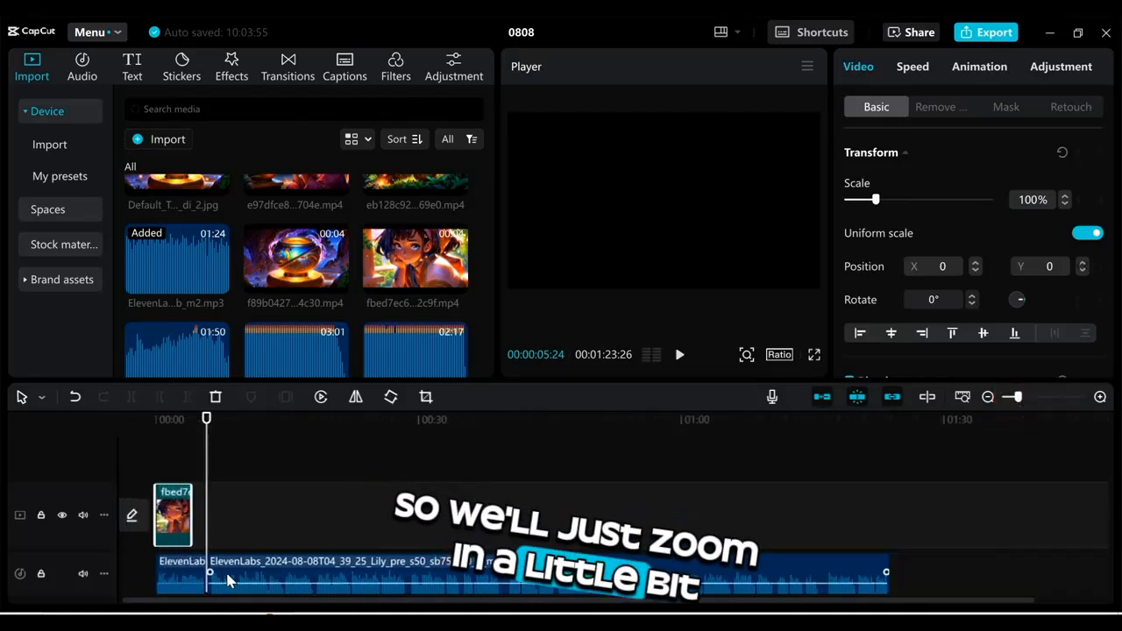
left_click(177, 430)
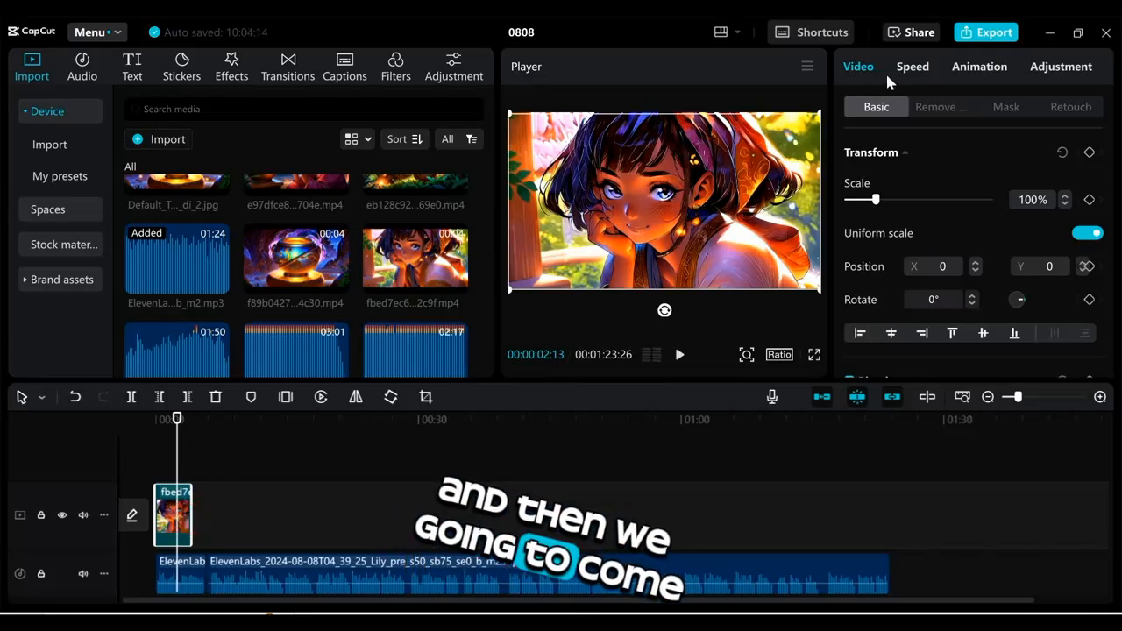
left_click(909, 73)
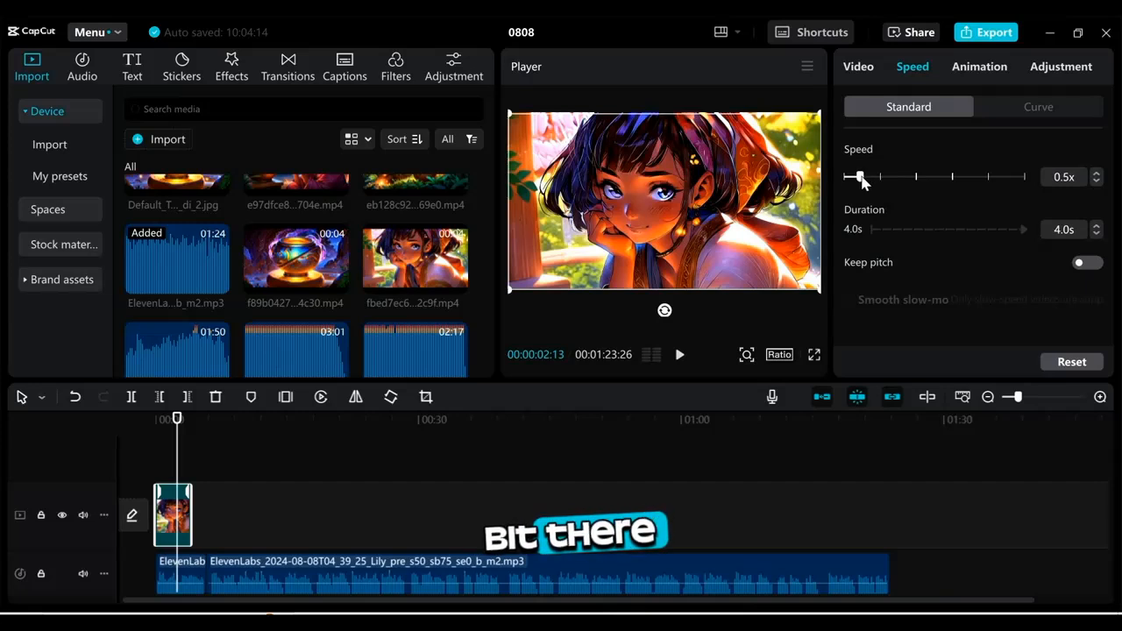
left_click_drag(862, 180, 862, 181)
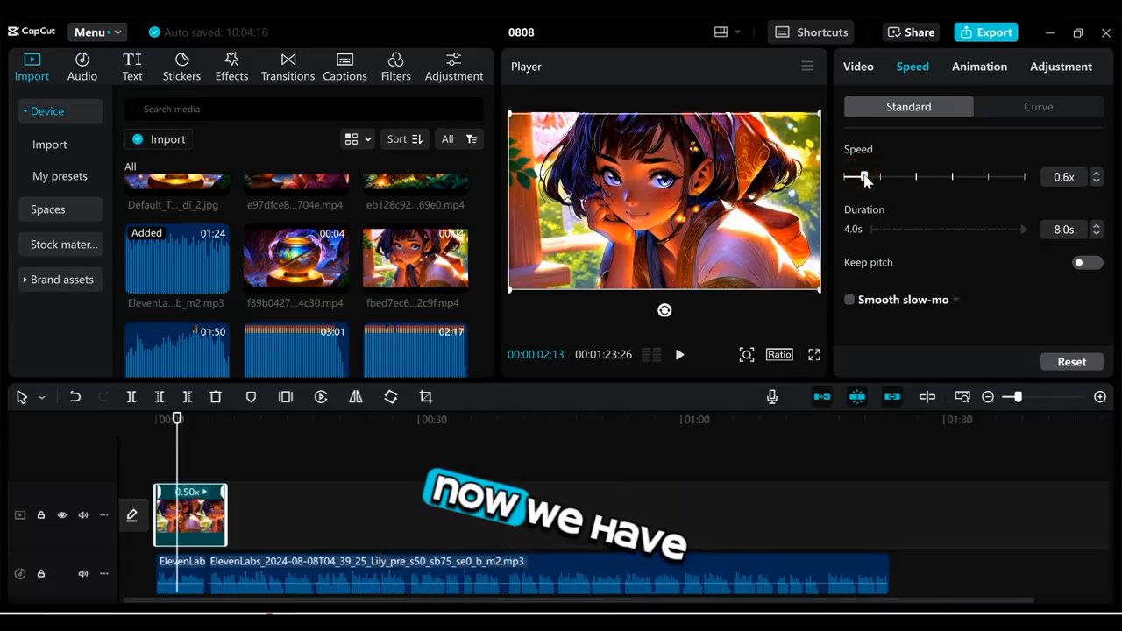
left_click_drag(864, 178, 868, 180)
Step: Play the preview and split the narration audio clip at about 14 seconds
left_click(680, 355)
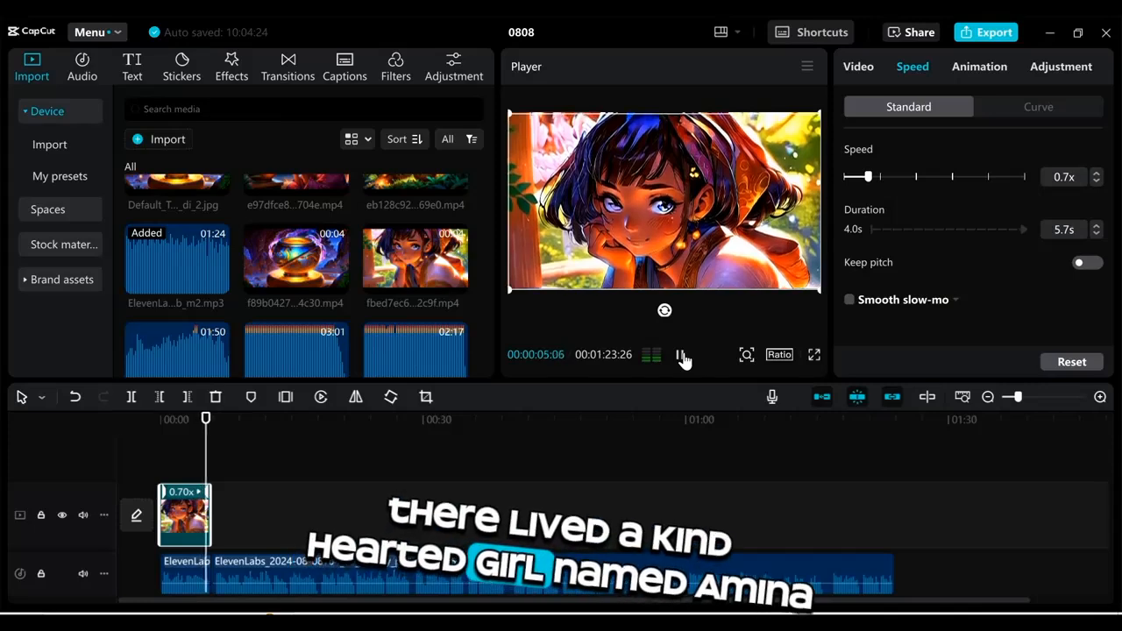
left_click(681, 356)
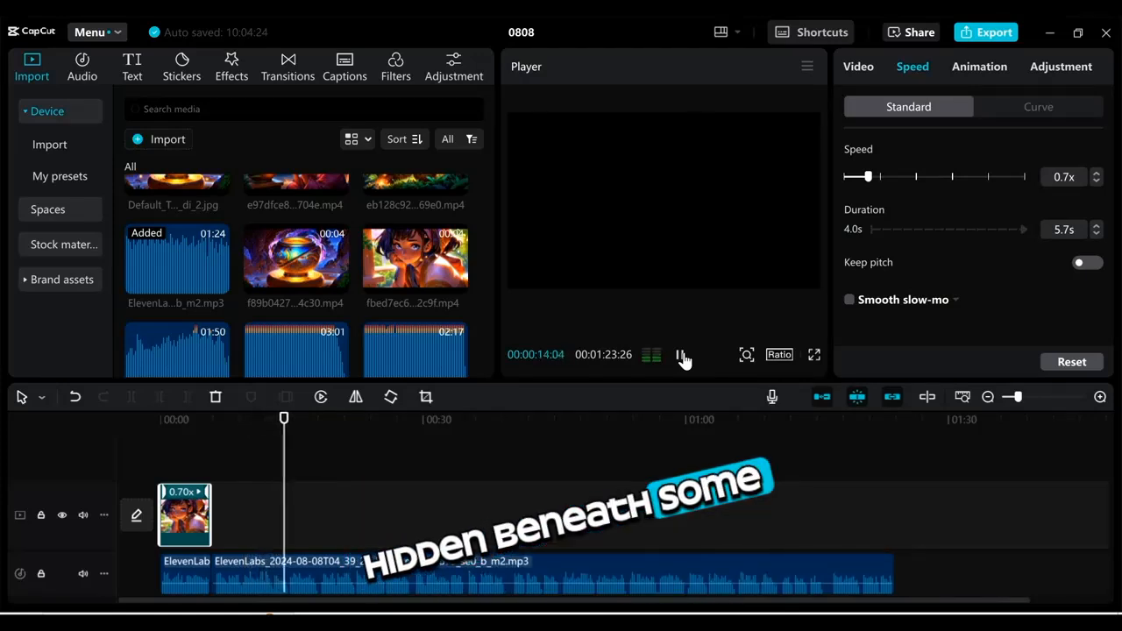
left_click(681, 356)
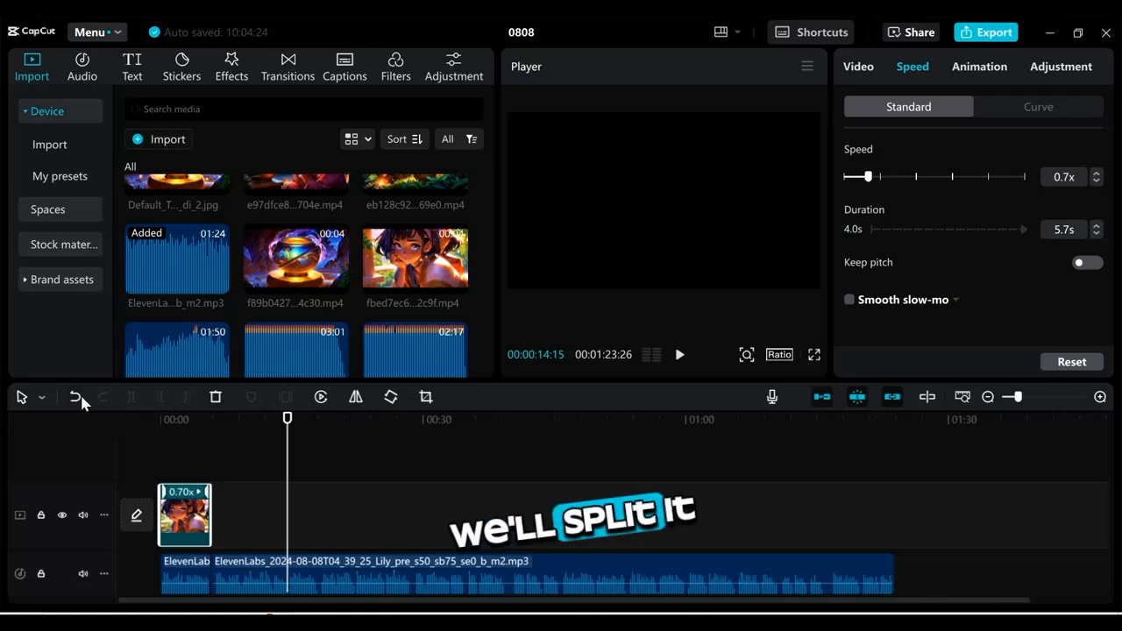
left_click(293, 583)
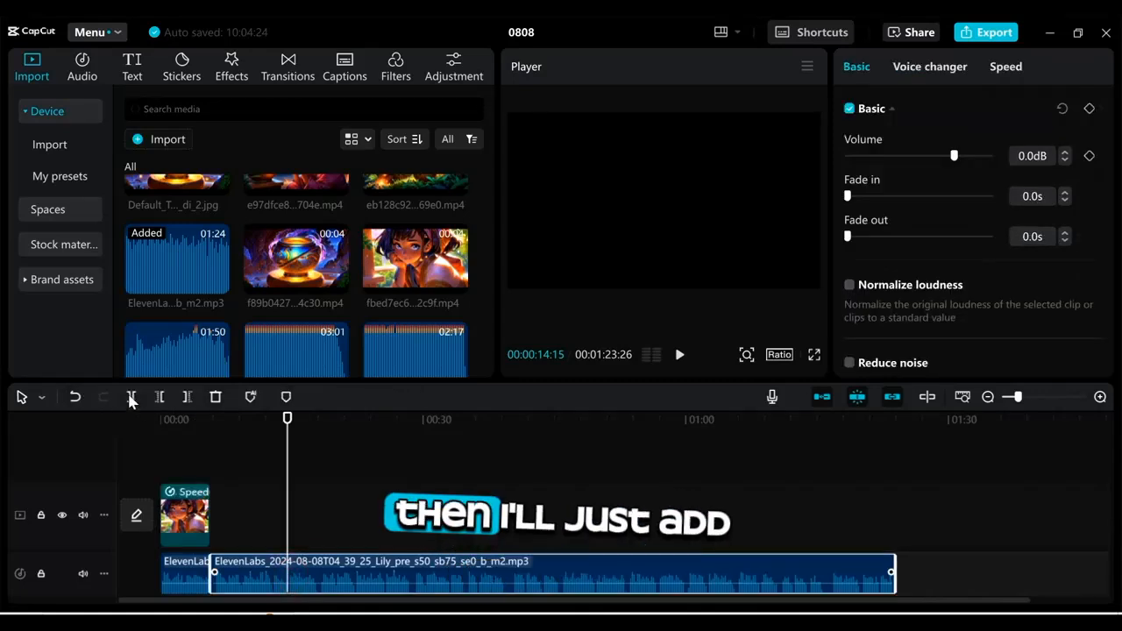
left_click(130, 397)
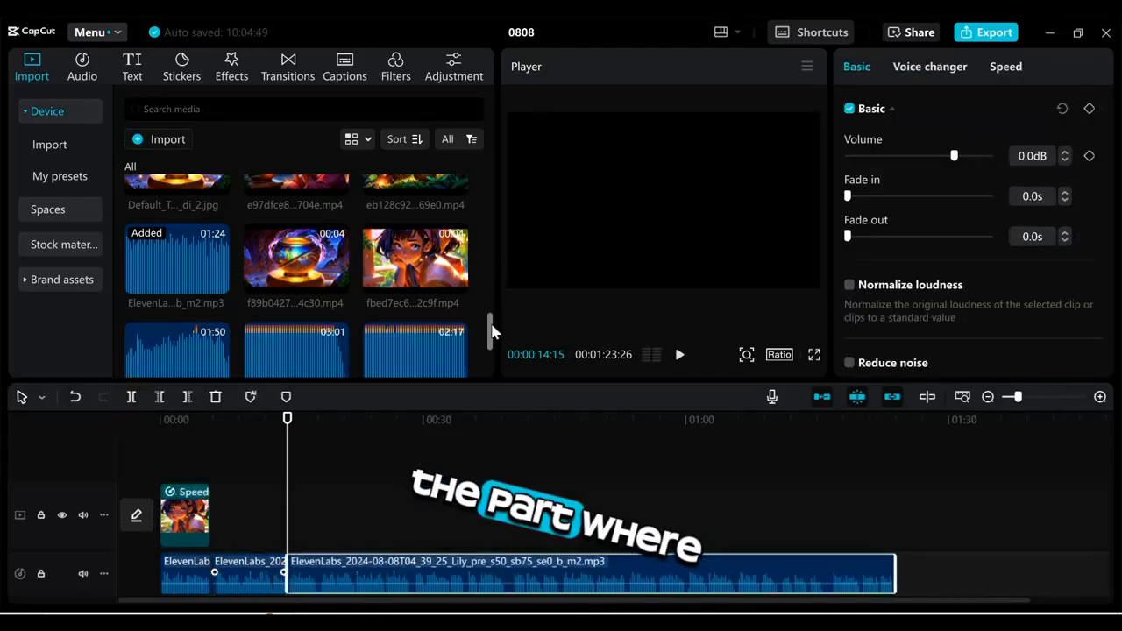
Step: Add clip 26763f4b to the video track right after the portrait clip
left_click_drag(490, 342, 493, 208)
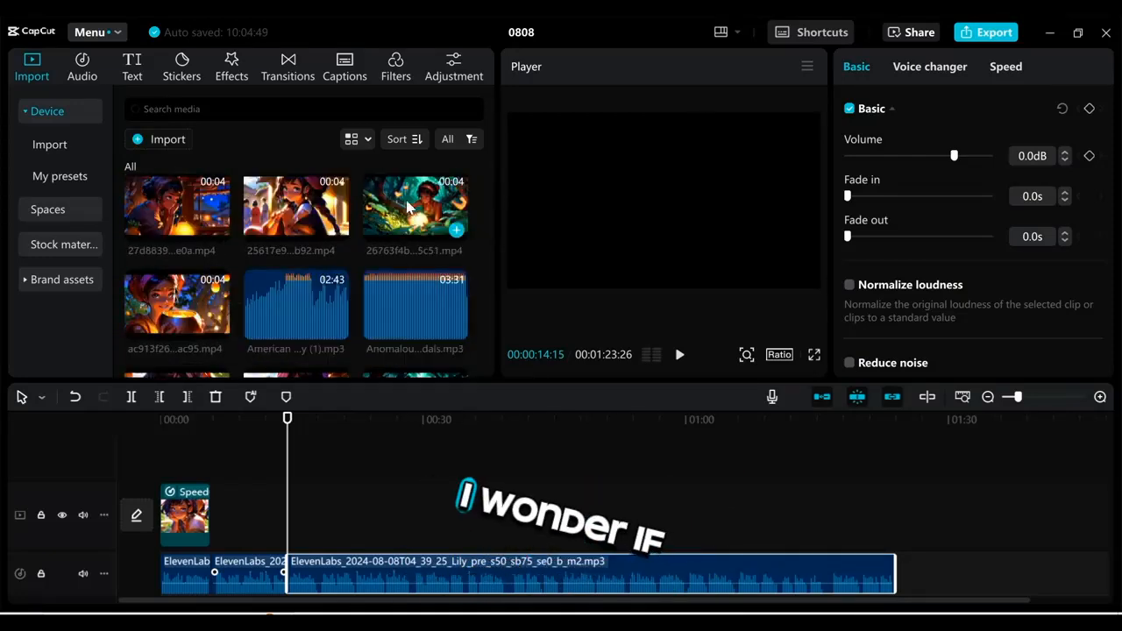
left_click(344, 441)
left_click_drag(343, 436, 224, 523)
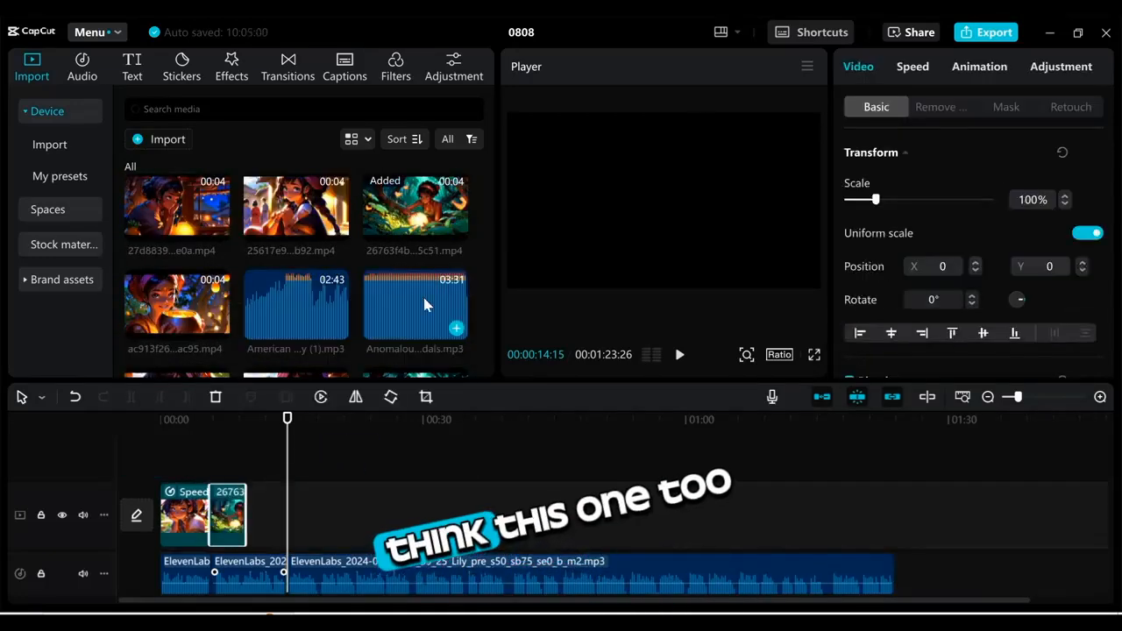
Step: Add the next scene clip to the video track after the previous one
left_click_drag(491, 215, 491, 258)
left_click_drag(413, 225, 261, 526)
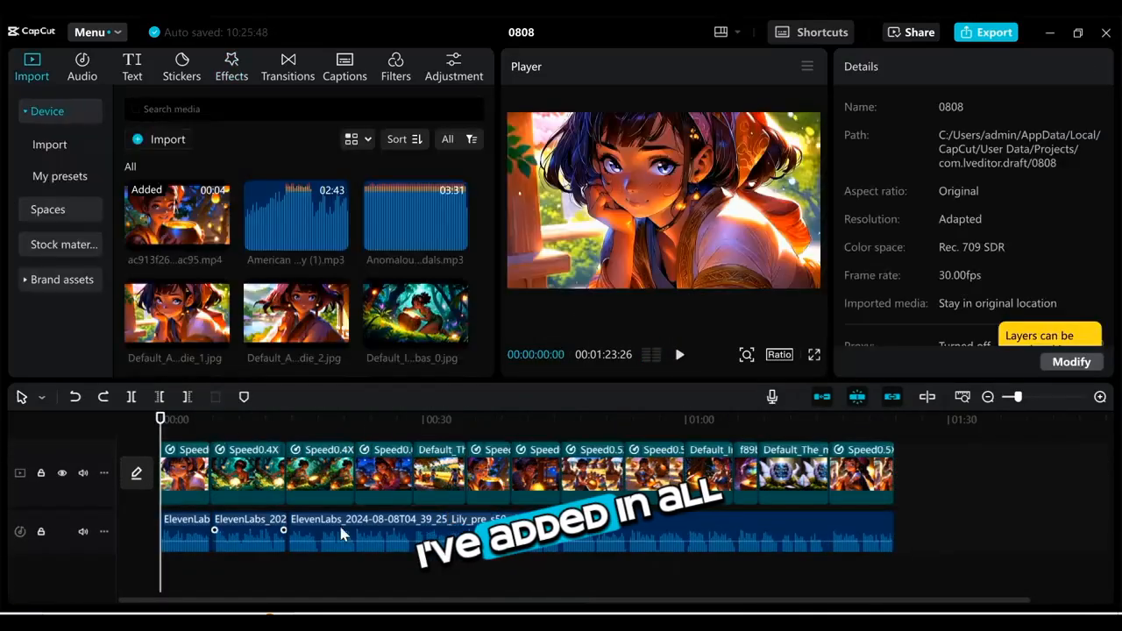
Step: Play back the assembled timeline from the start to review the scenes against the narration
left_click(864, 430)
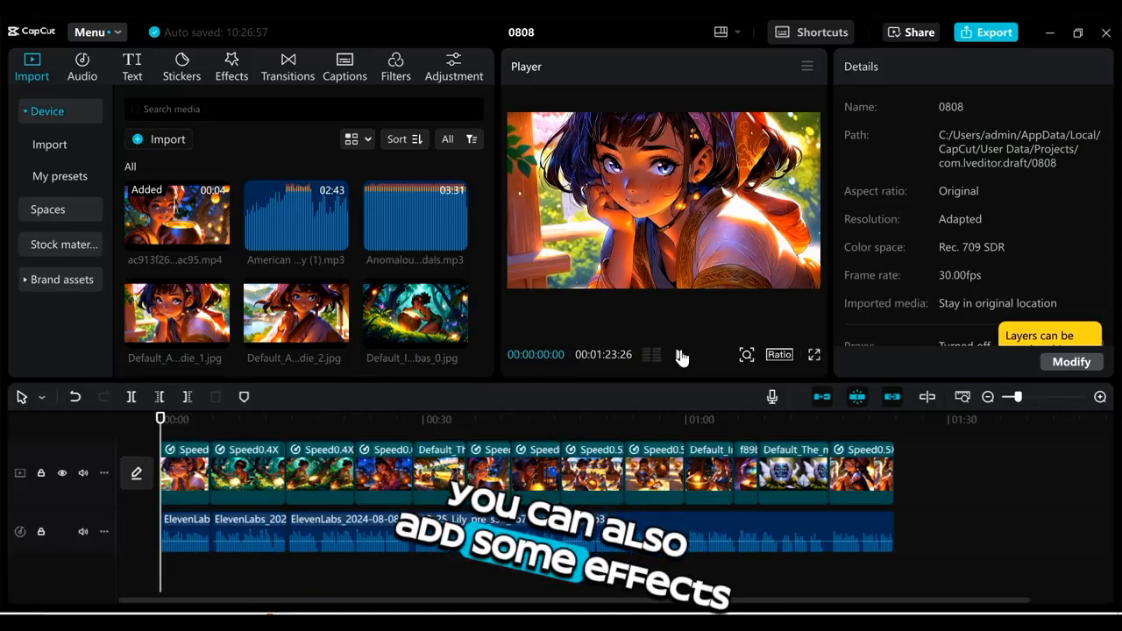
left_click(681, 356)
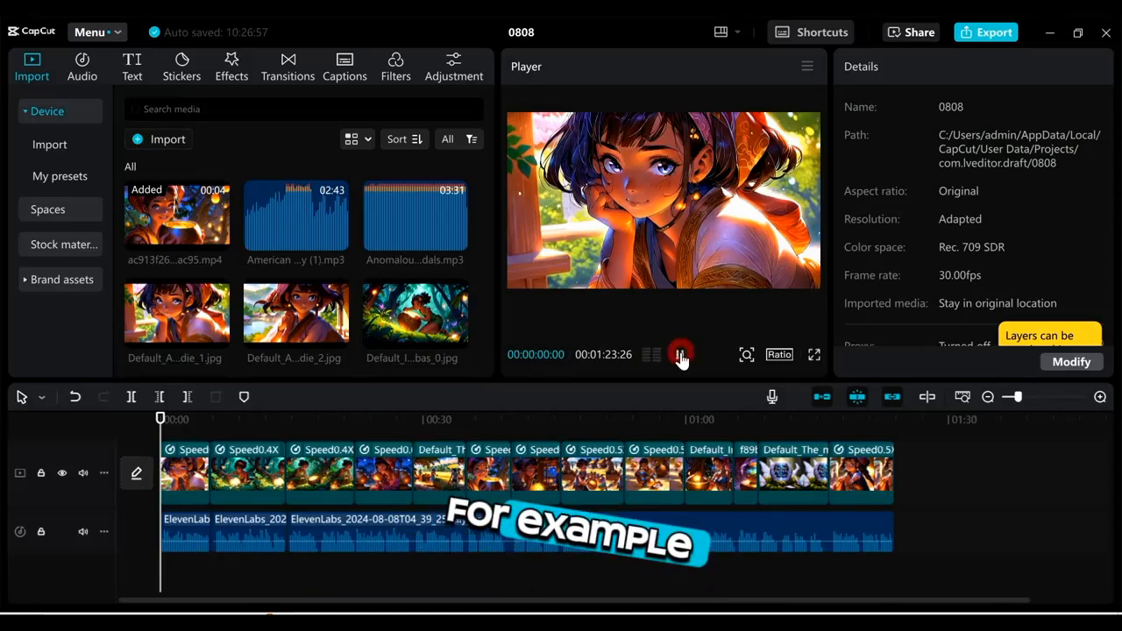
left_click(681, 357)
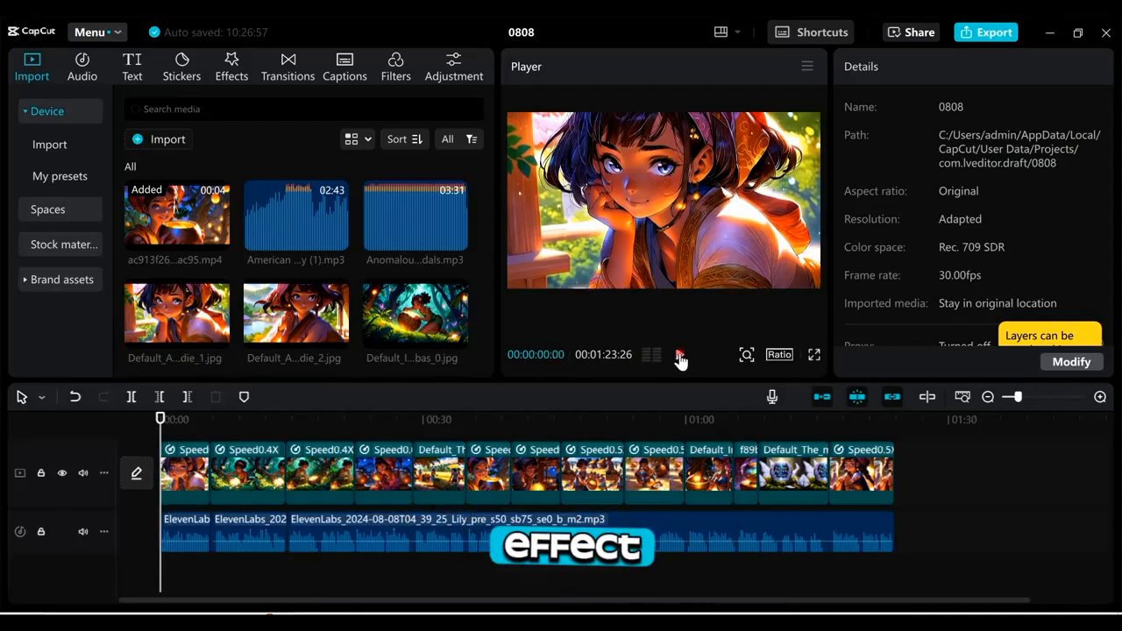
left_click(680, 356)
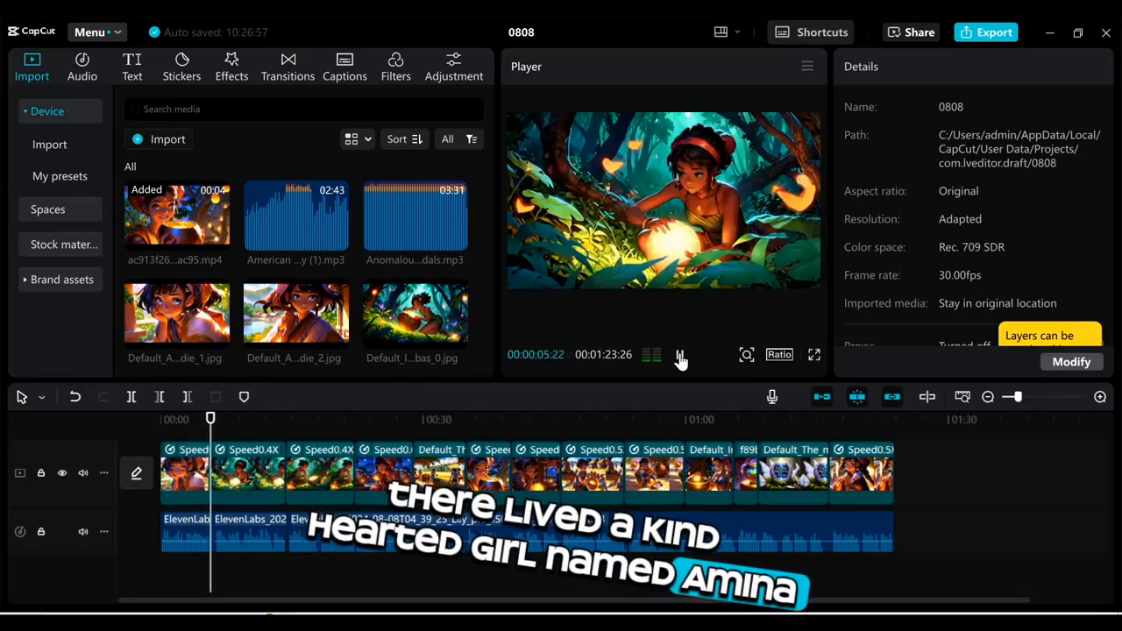
left_click(680, 356)
left_click(196, 410)
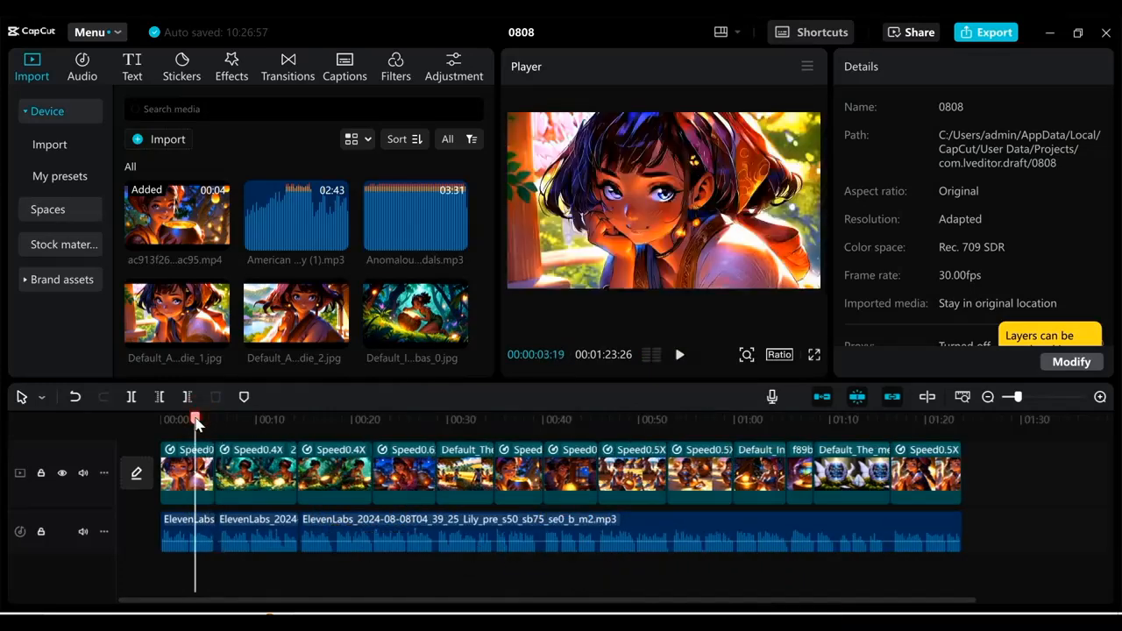
Step: Apply the Horizontal Open effect to the first clip on the timeline
left_click(184, 488)
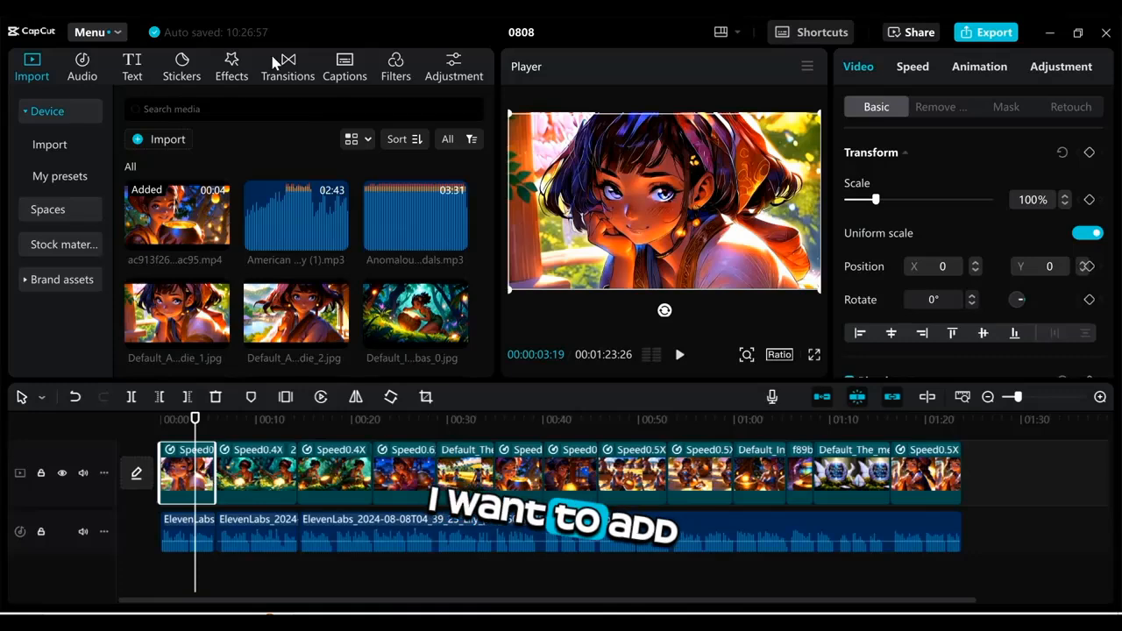
left_click(232, 67)
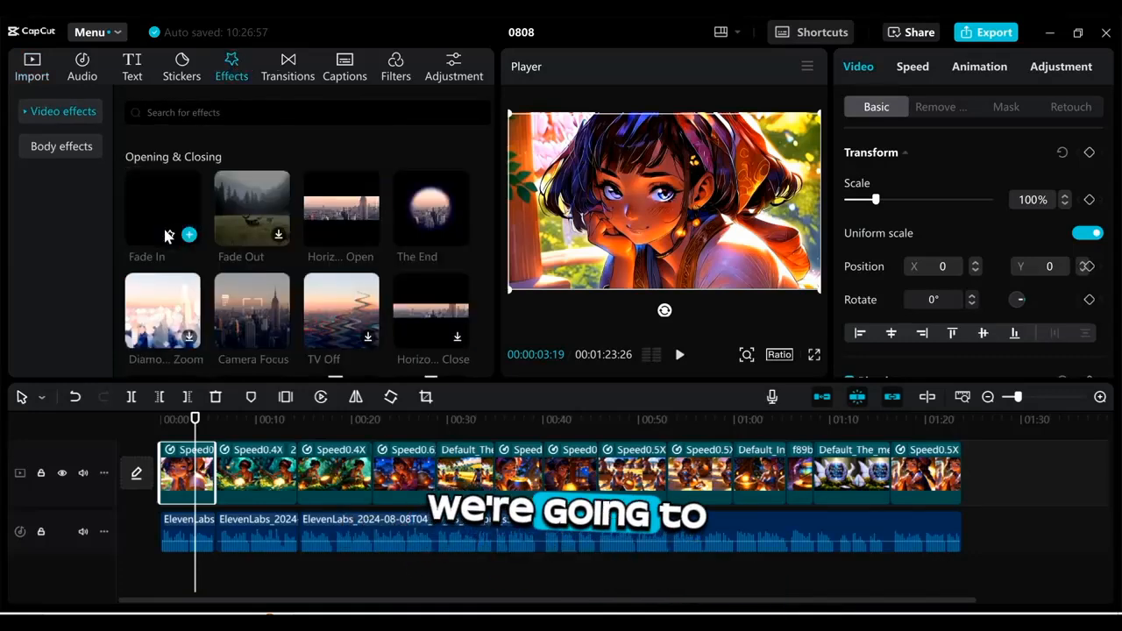
left_click(375, 242)
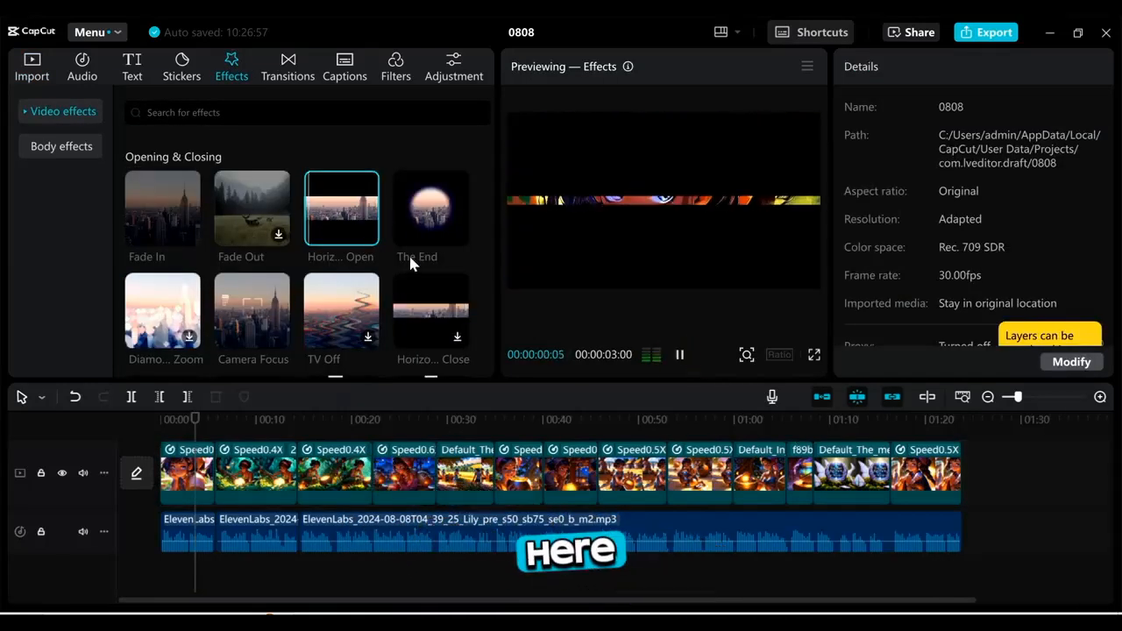
left_click(678, 355)
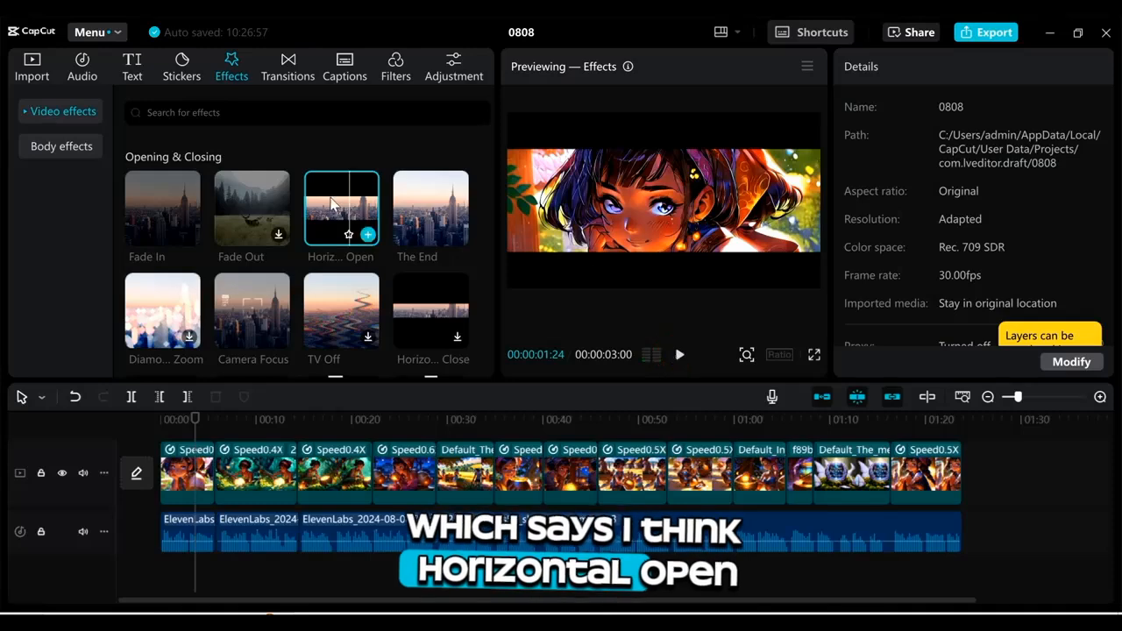
left_click_drag(324, 214, 174, 473)
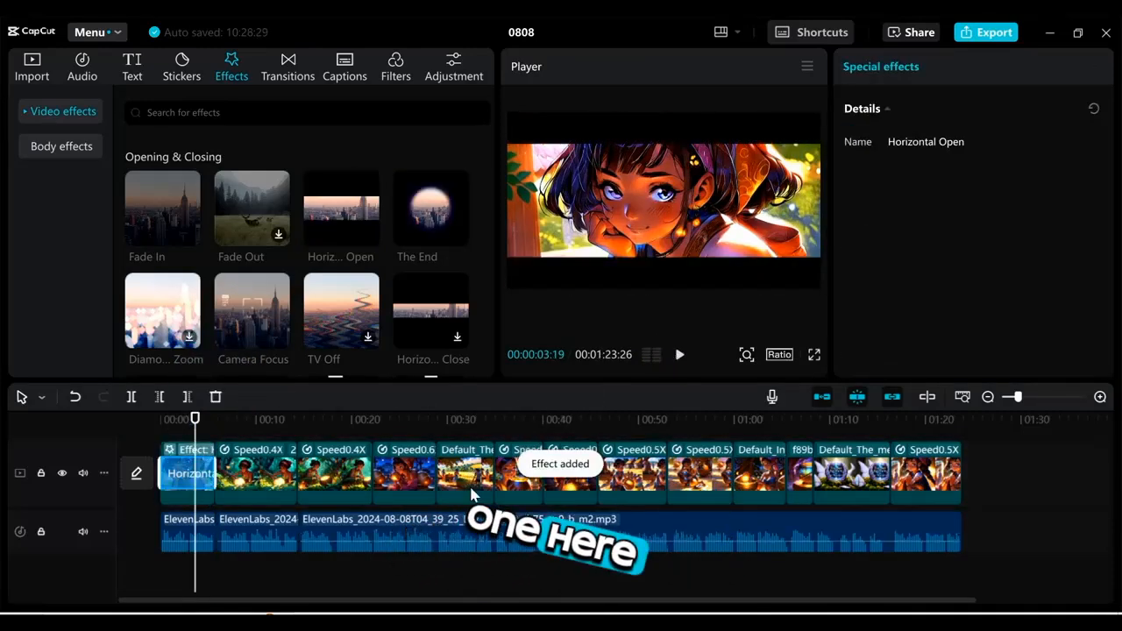
Step: Apply the Fade In effect to the harvest-field clip near the 28-second mark and preview it
left_click(436, 420)
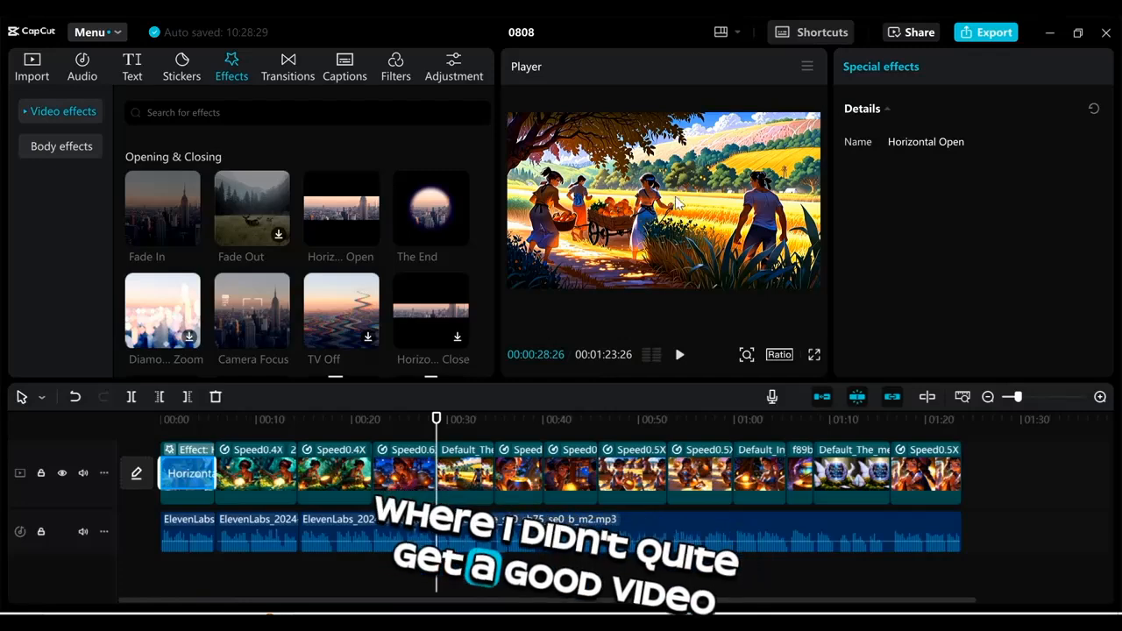
left_click(680, 355)
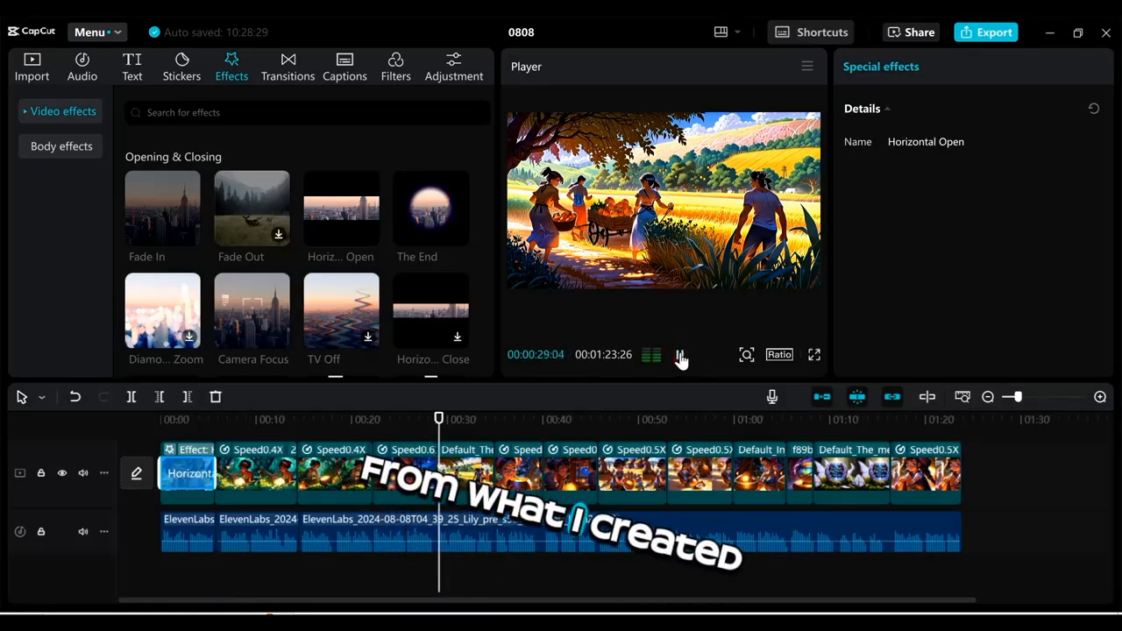
left_click(681, 355)
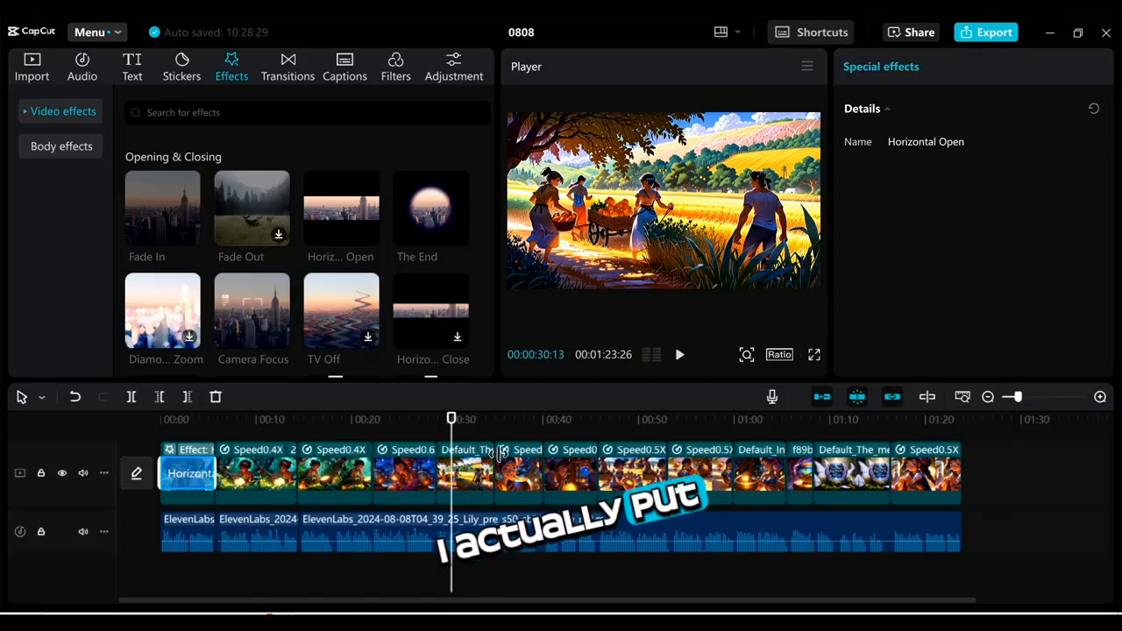
left_click(467, 488)
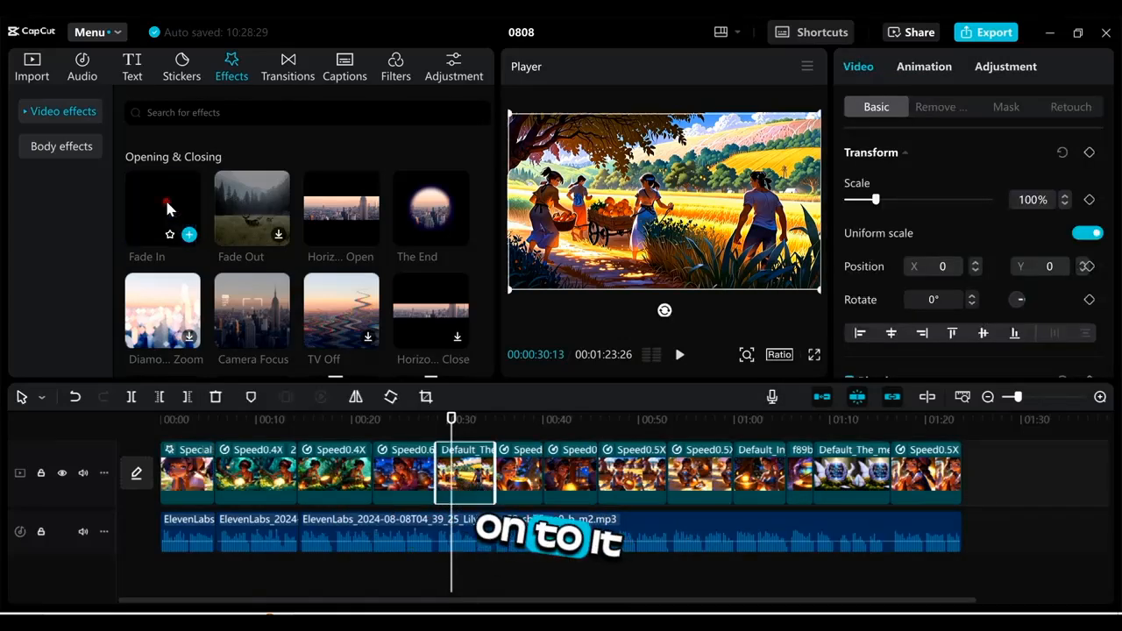
left_click_drag(169, 208, 429, 432)
left_click(680, 354)
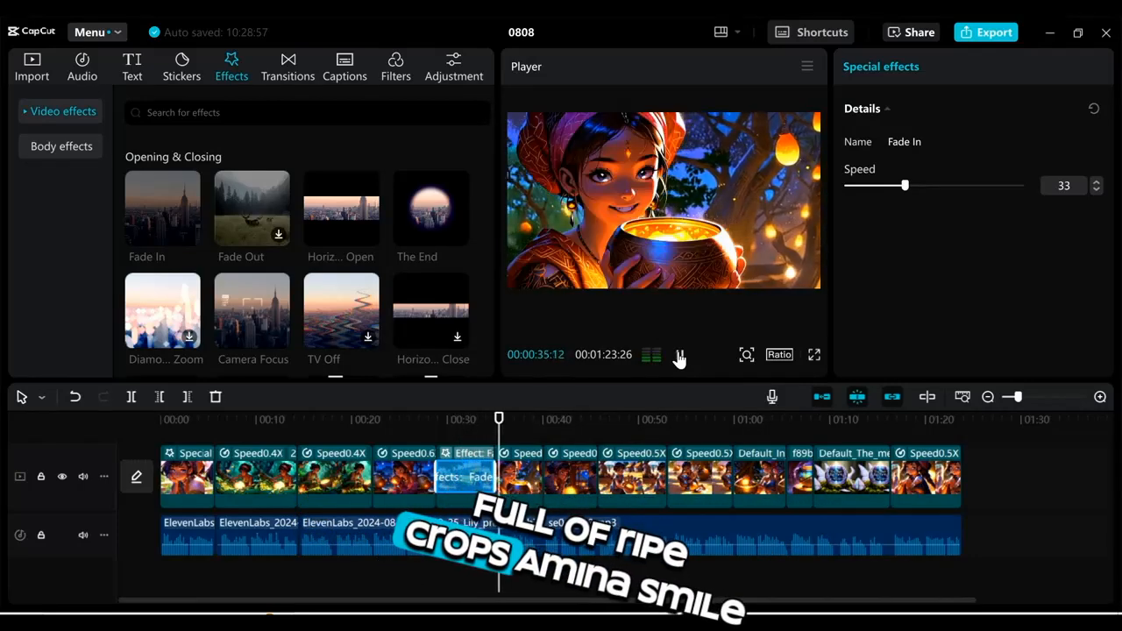
left_click(679, 355)
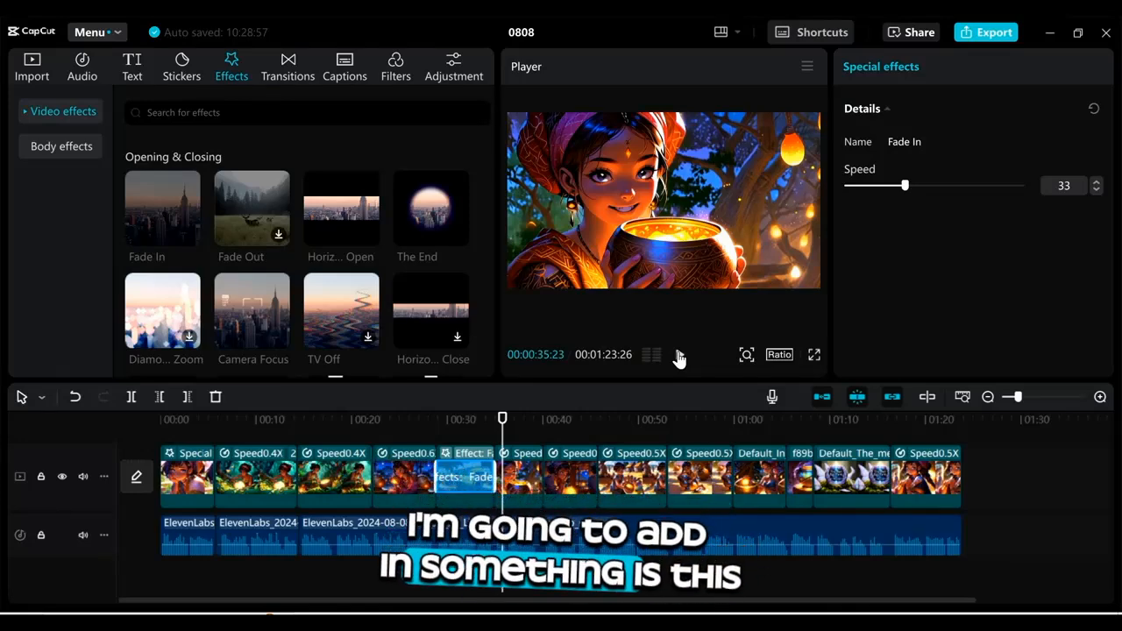
Step: Apply The End effect to the final clip of the timeline
left_click(892, 426)
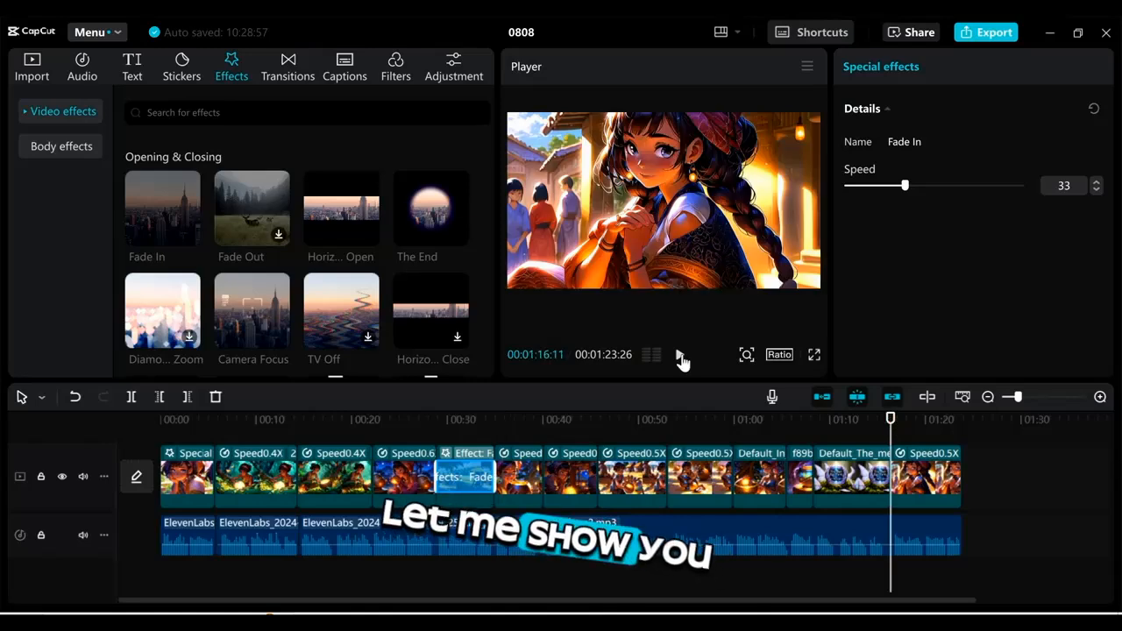
left_click(682, 356)
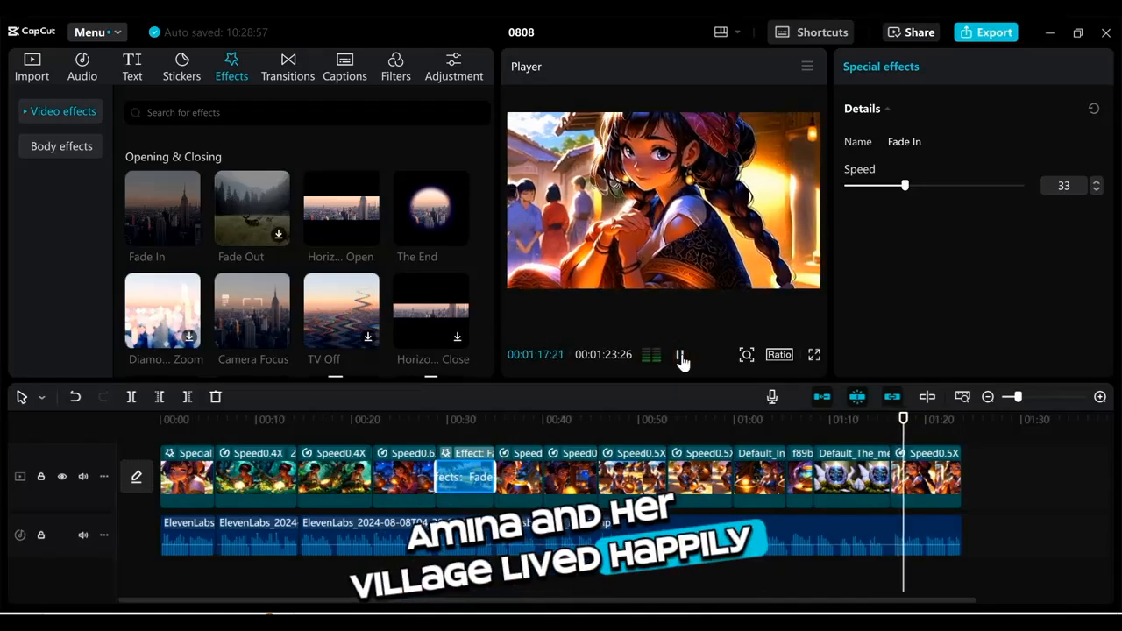
left_click(682, 356)
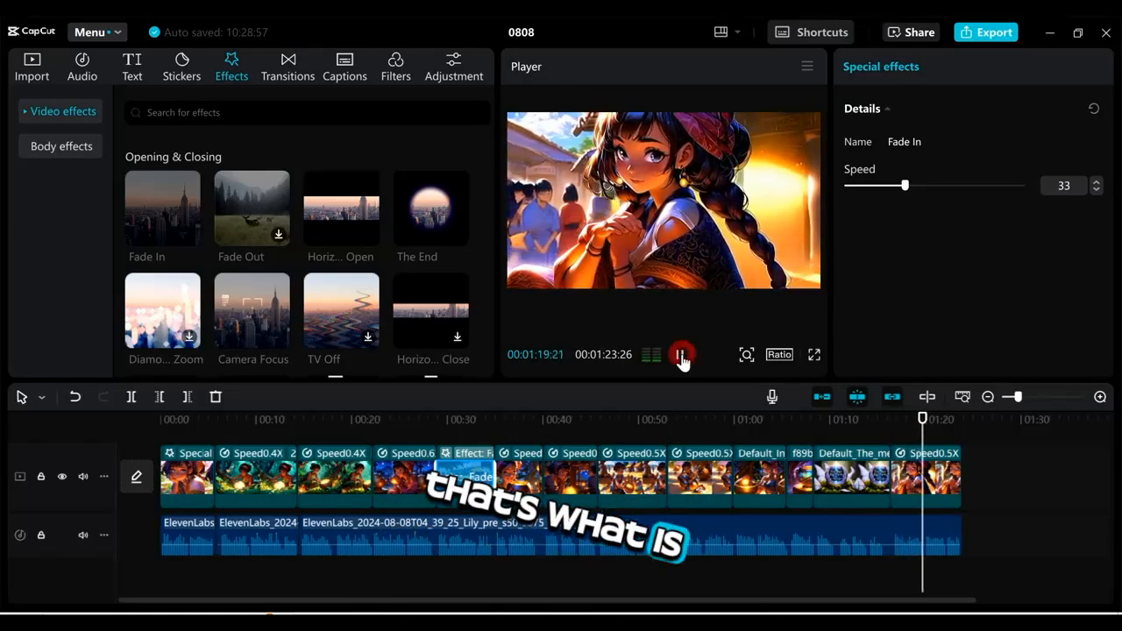
mouse_move(445, 213)
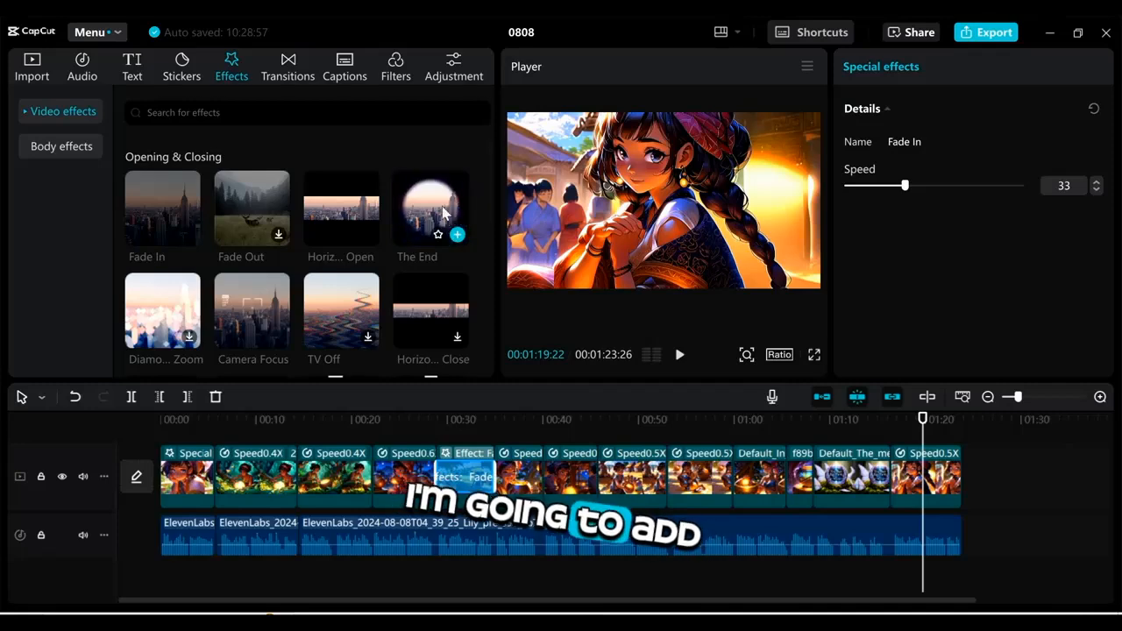
left_click_drag(426, 210, 912, 473)
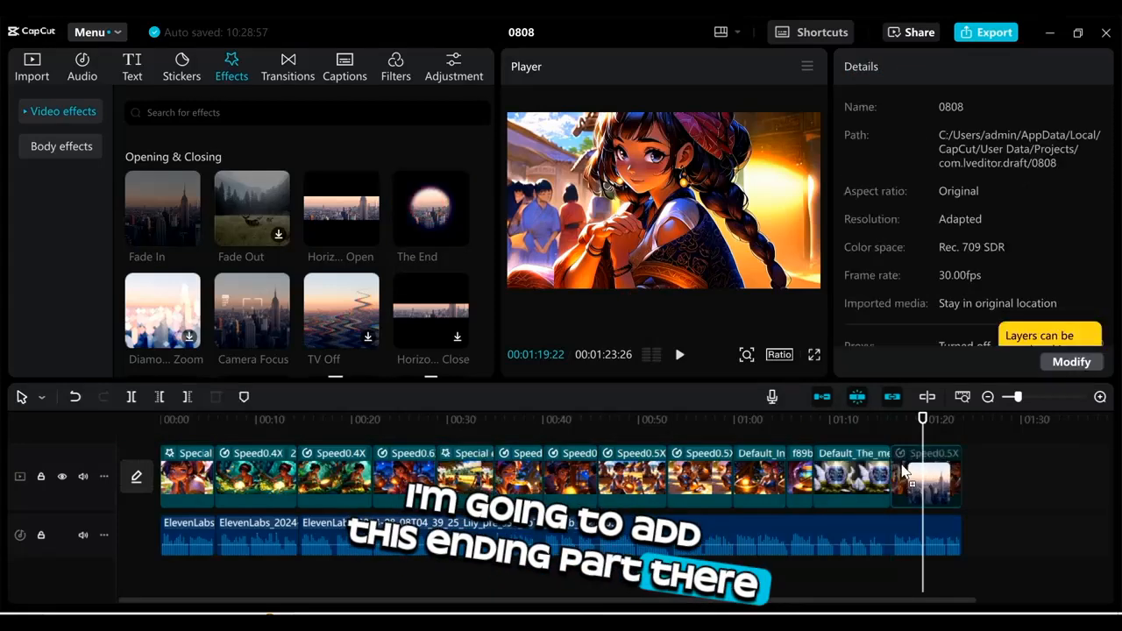
left_click(903, 472)
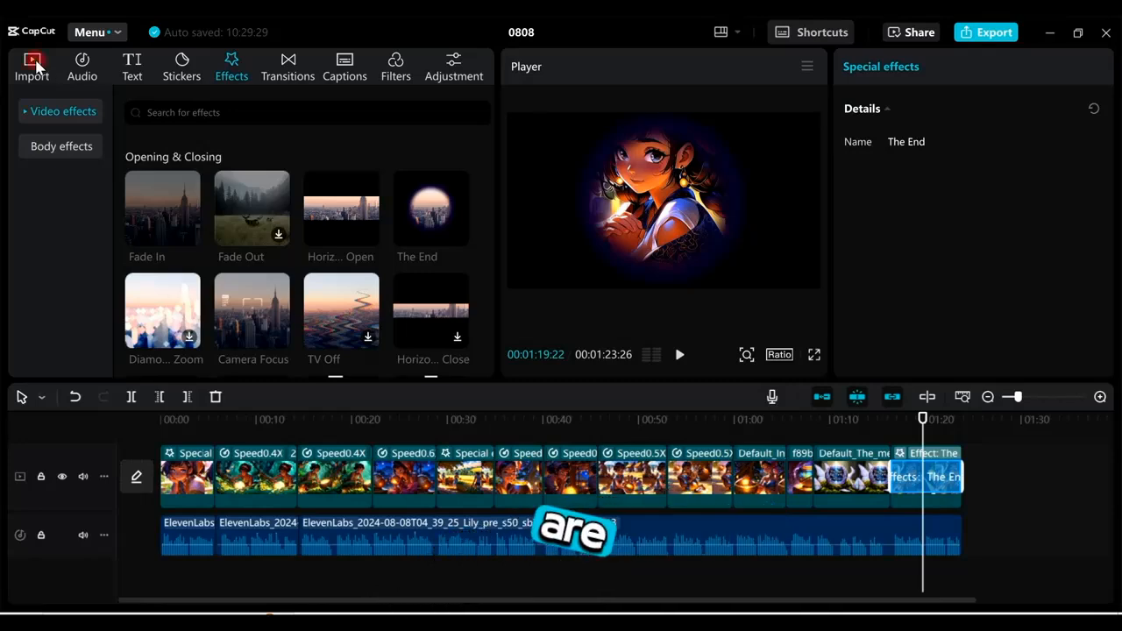
Step: Add the American Frontiers music track under the narration and trim off the part extending past the video's end
left_click(33, 67)
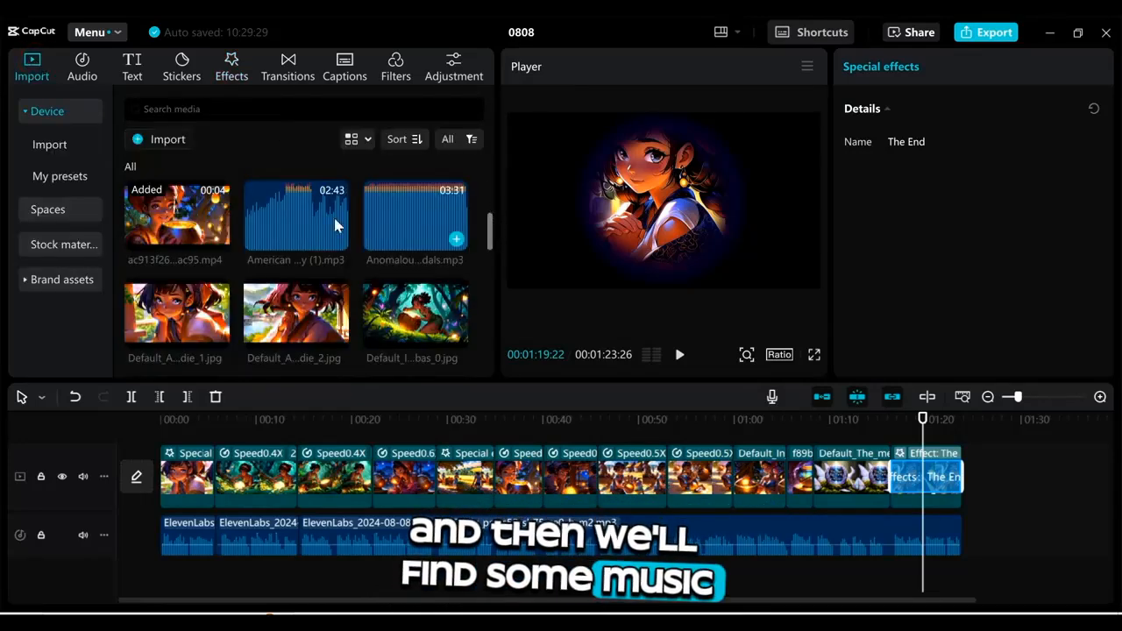
left_click_drag(271, 233, 275, 590)
left_click(962, 419)
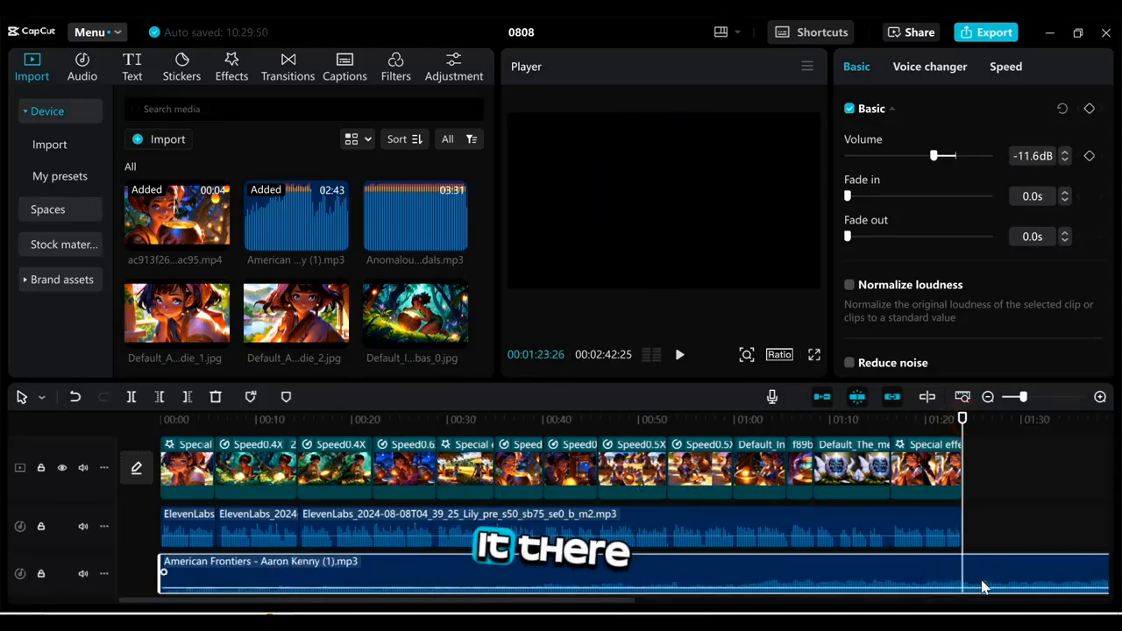
left_click(129, 397)
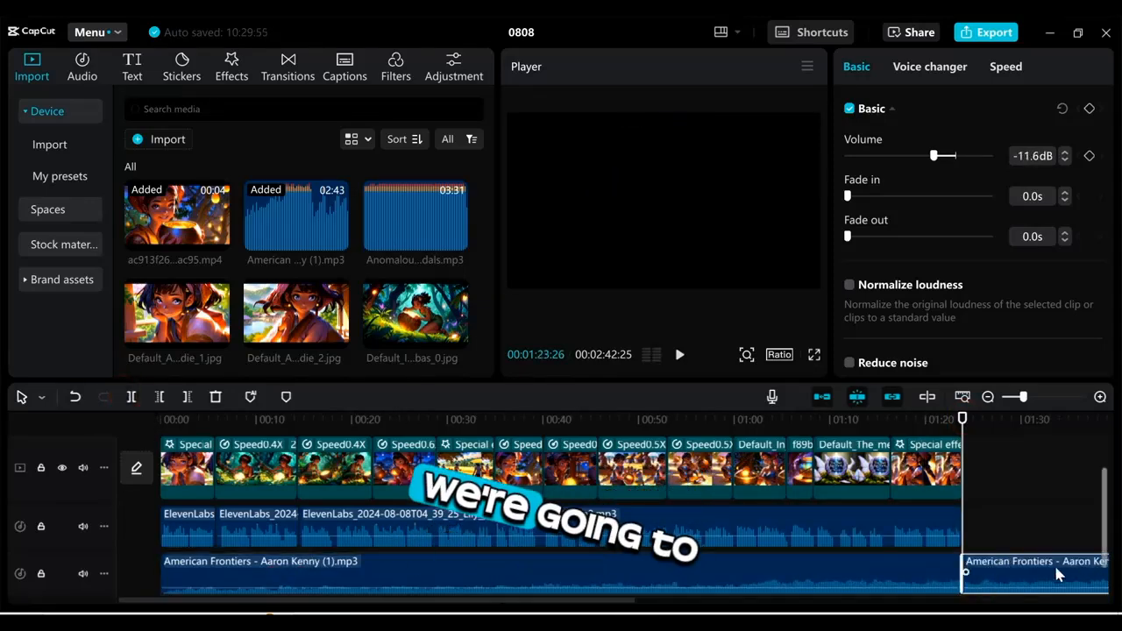
left_click(1055, 571)
key("Delete")
Step: Give the music clip a 2.2-second fade-out at its end
left_click(894, 428)
left_click(921, 580)
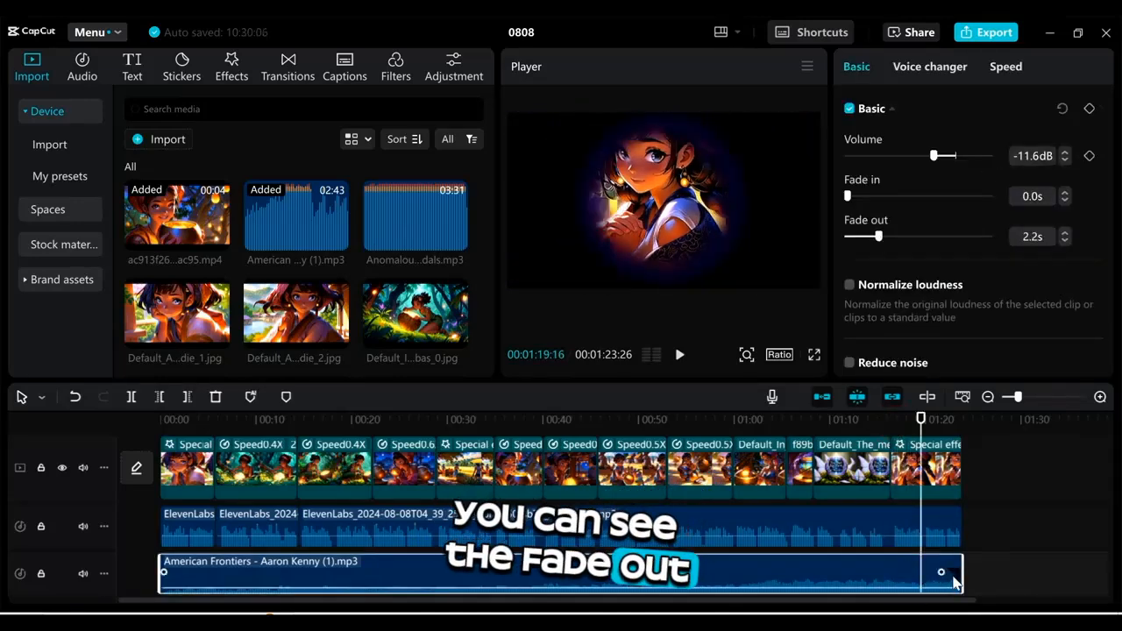
left_click(1018, 488)
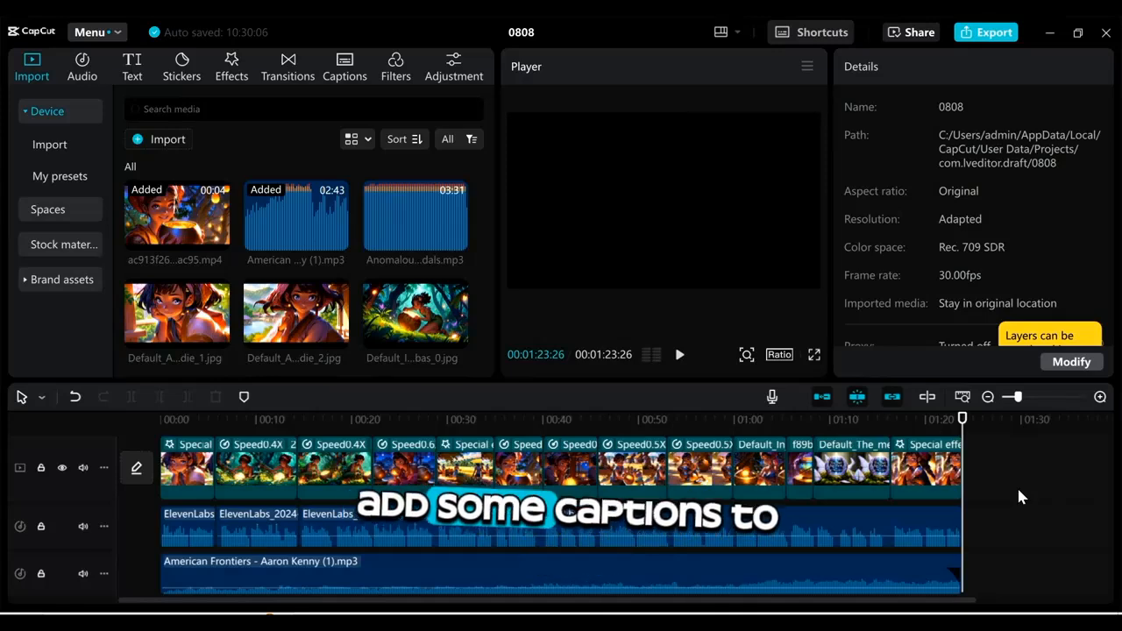
Step: Generate automatic English captions from the narration and scroll through the caption lines to check them
left_click(345, 63)
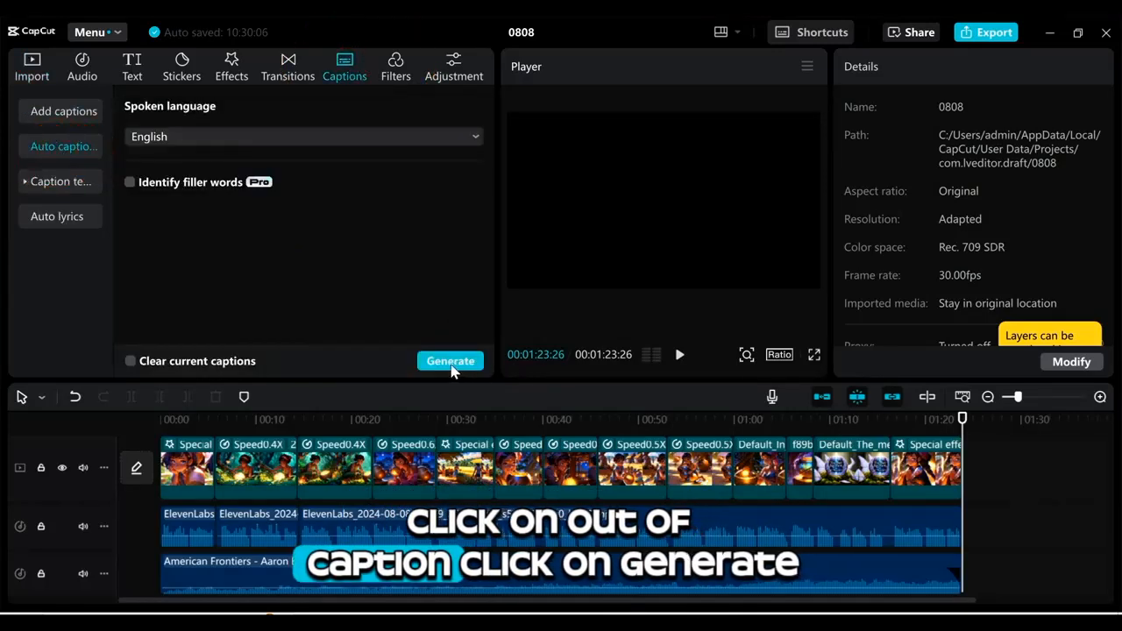
left_click(456, 362)
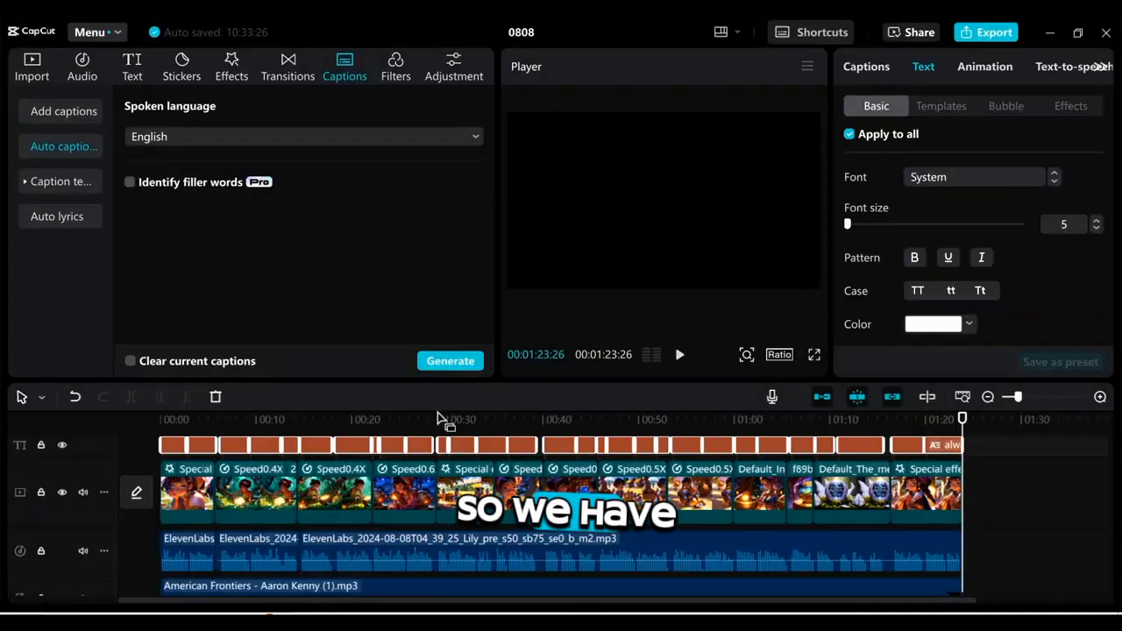
left_click(359, 423)
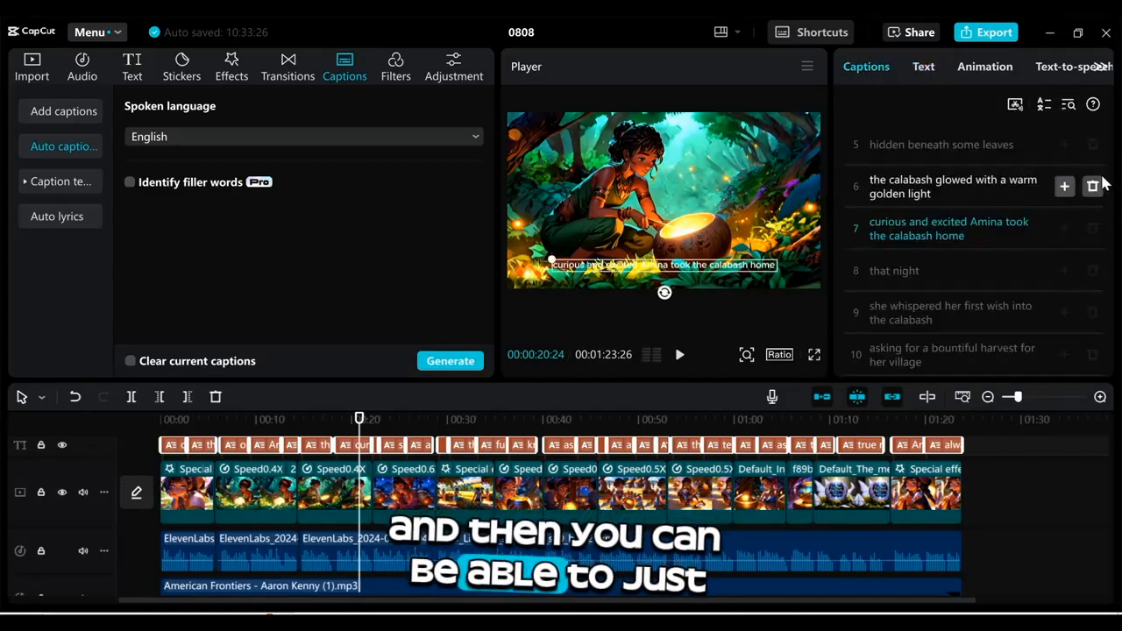
left_click_drag(1109, 197, 1112, 145)
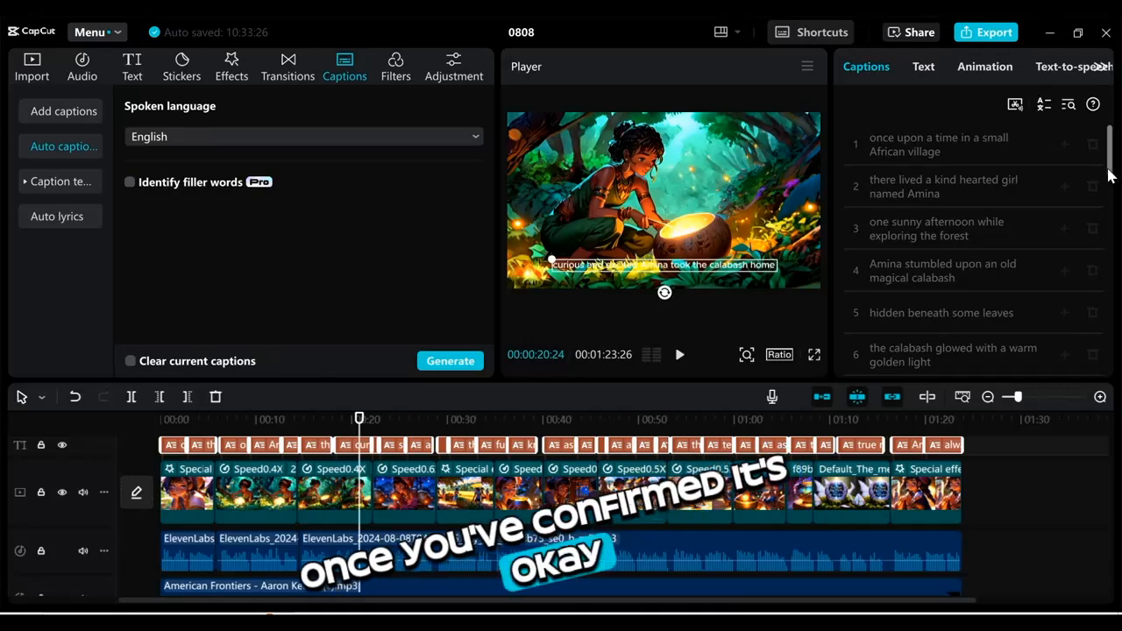
scroll(1110, 202, "down", 3)
scroll(1110, 202, "down", 2)
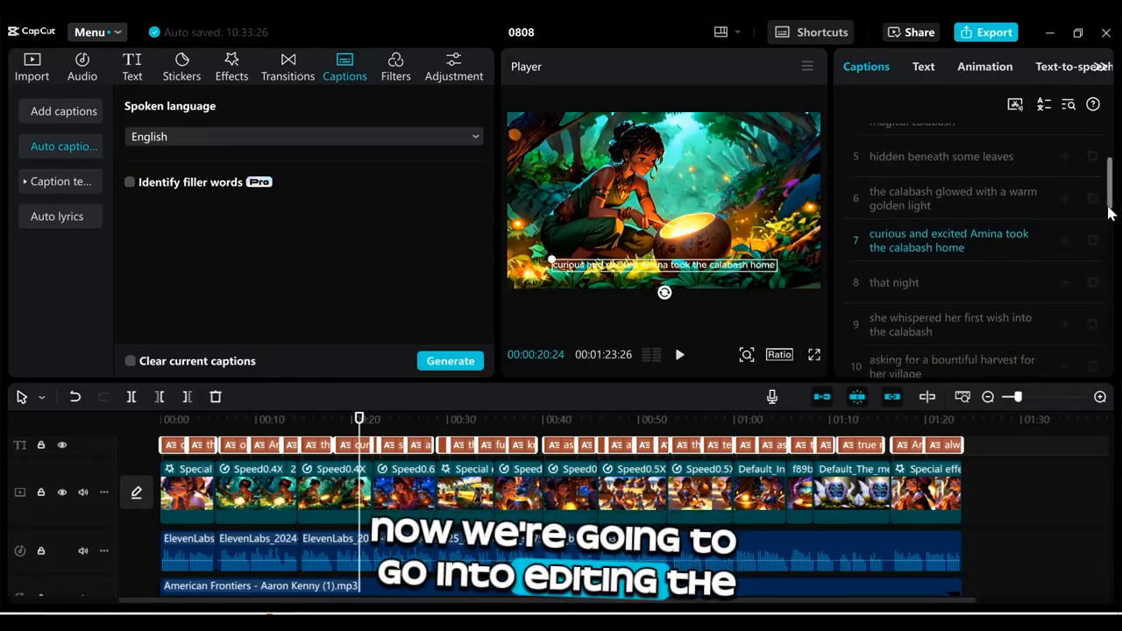
scroll(1110, 203, "up", 6)
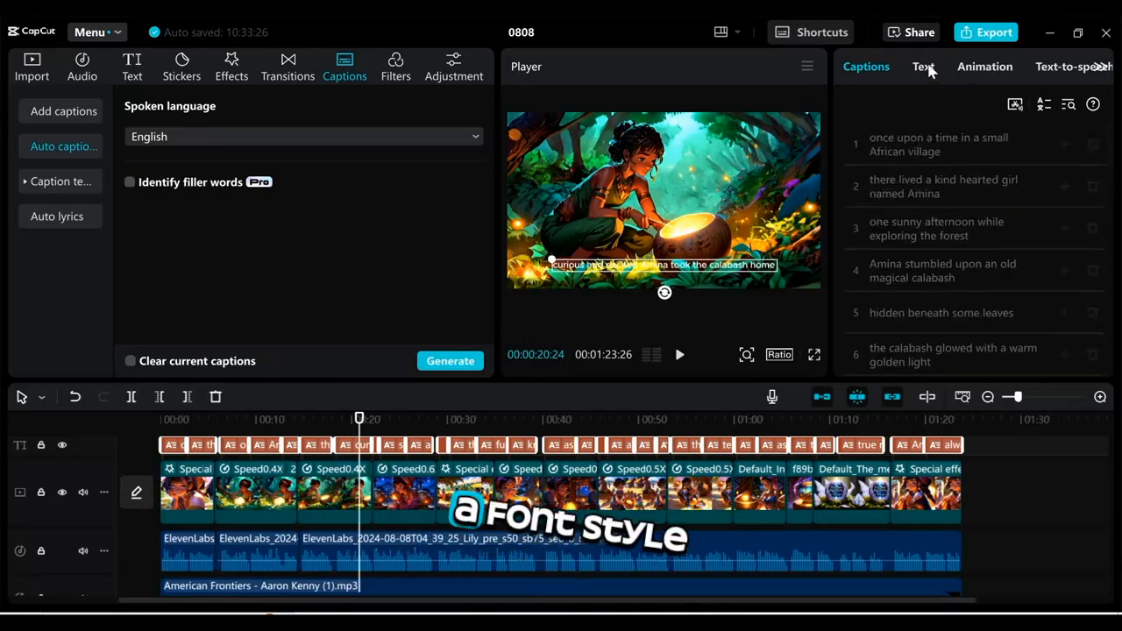
Step: Change the font of all captions to ZY Modern
left_click(926, 67)
left_click(964, 177)
scroll(964, 219, "up", 1)
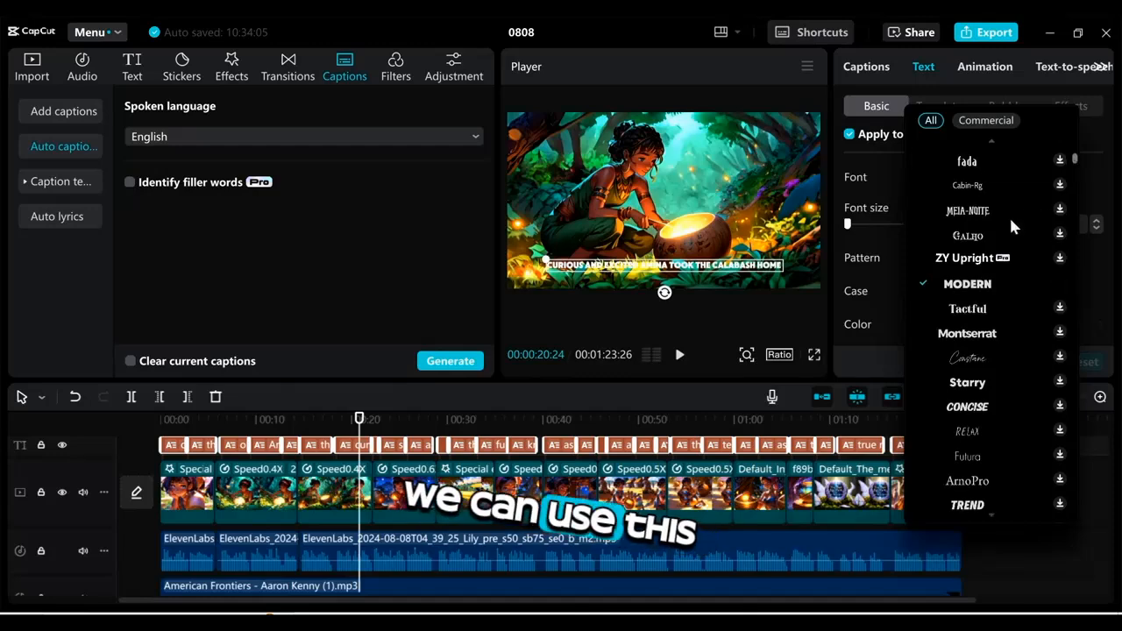
left_click(969, 285)
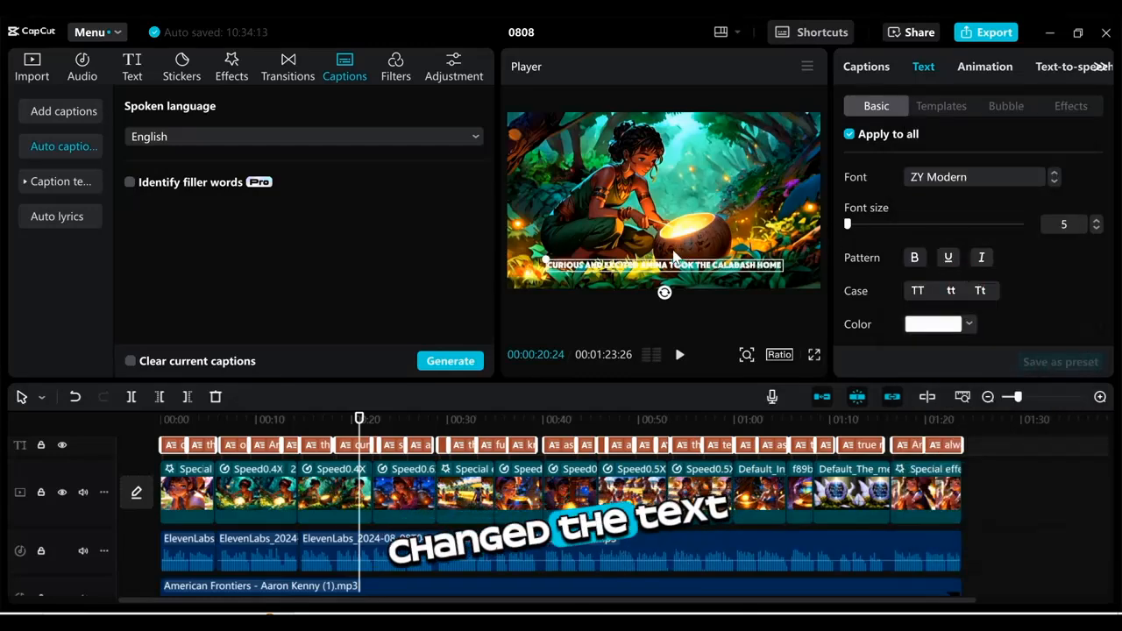
Step: Apply the outlined preset style to the captions and increase their font size to 6
scroll(1111, 183, "down", 5)
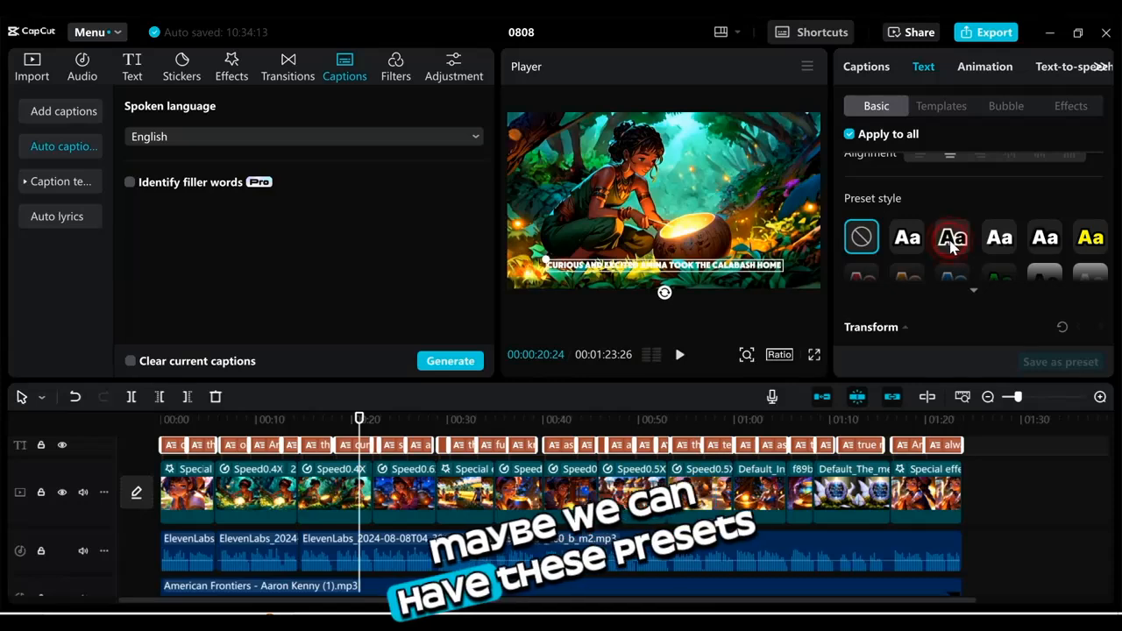
left_click(954, 247)
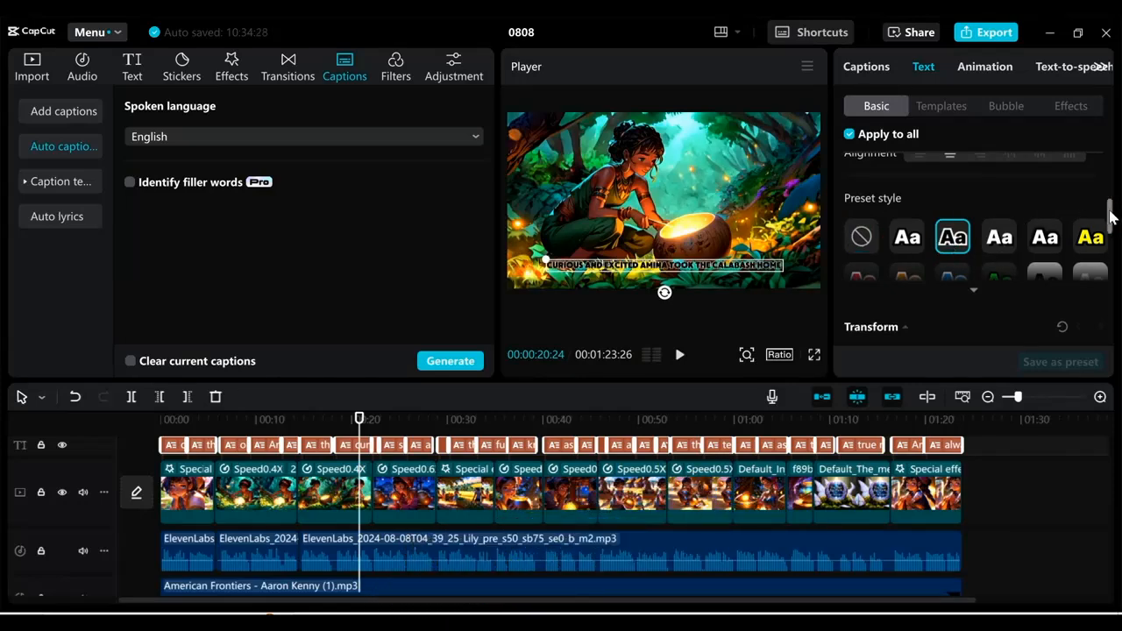
left_click_drag(1112, 220, 1107, 173)
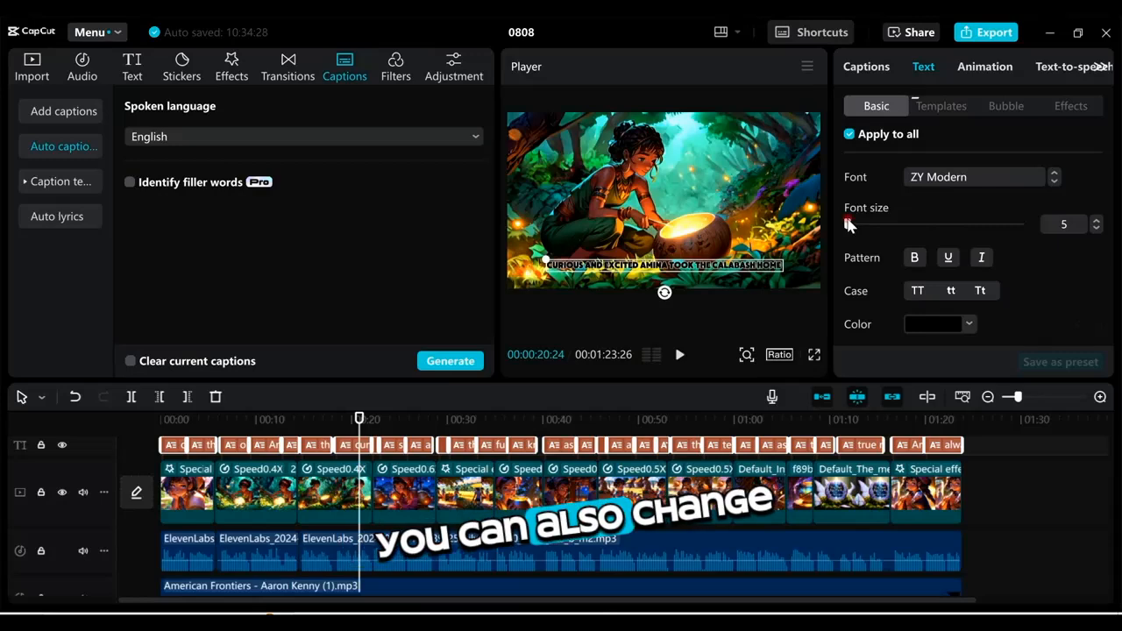
mouse_move(848, 224)
left_mouse_down()
mouse_move(867, 226)
mouse_move(848, 226)
mouse_move(849, 237)
left_mouse_up()
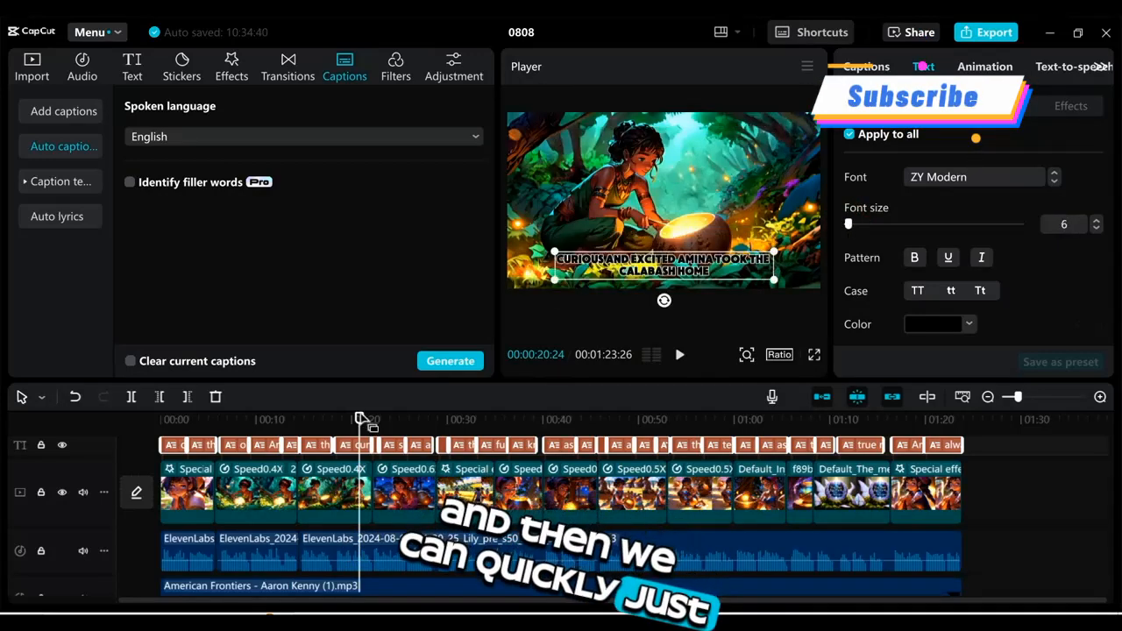
Step: Export the video 0808 as a 1080P H.264 mp4 at 30fps
left_click_drag(360, 410, 524, 420)
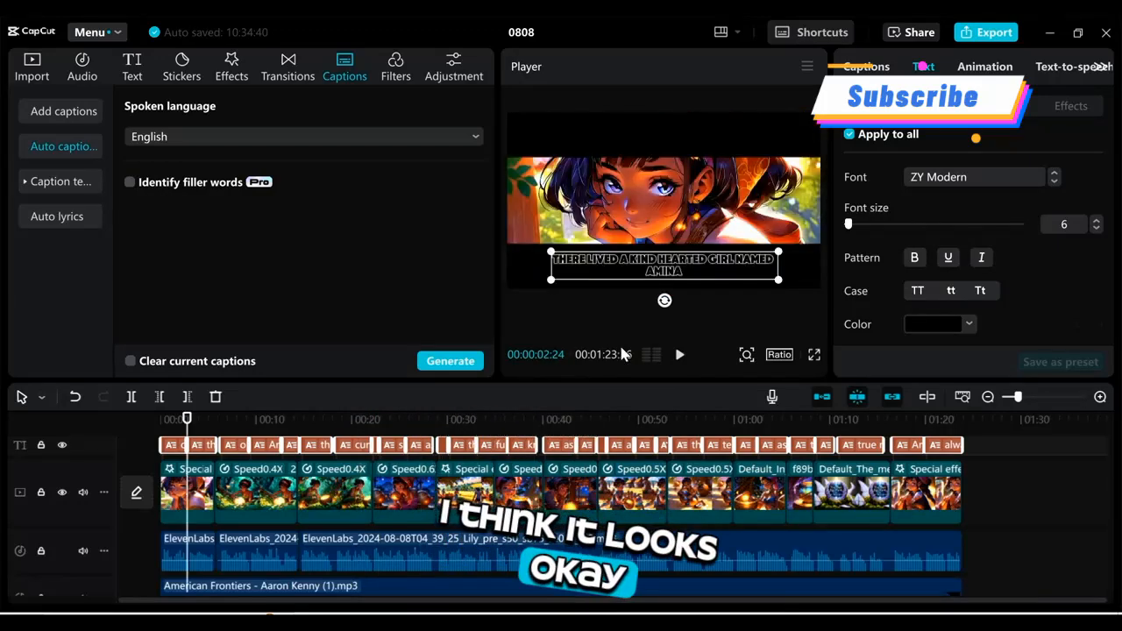
left_click(986, 32)
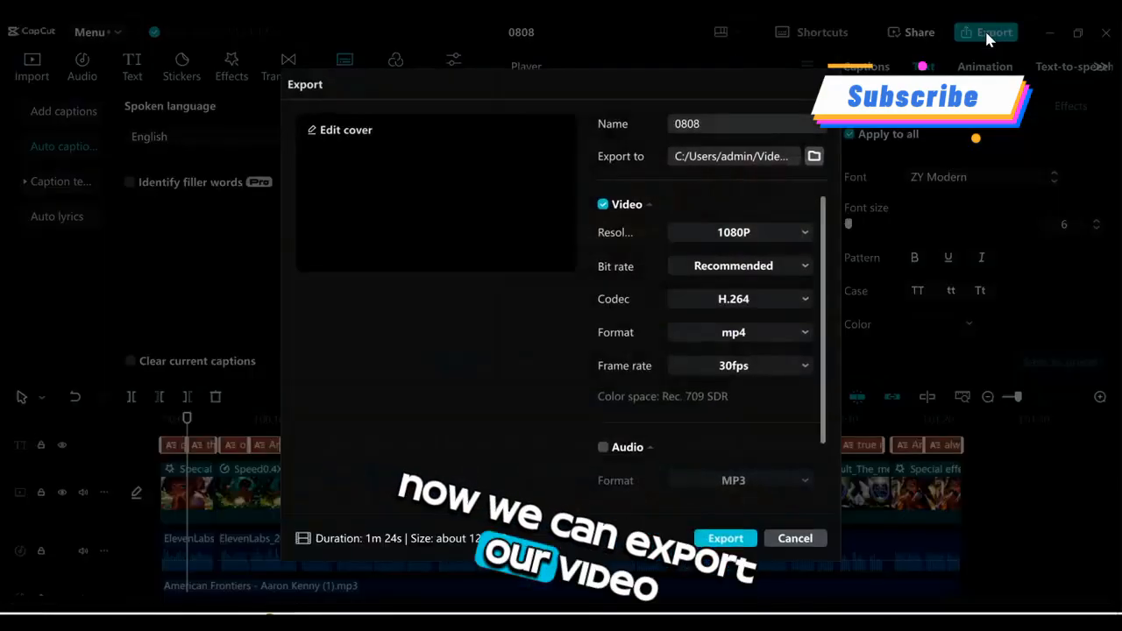
left_click(724, 537)
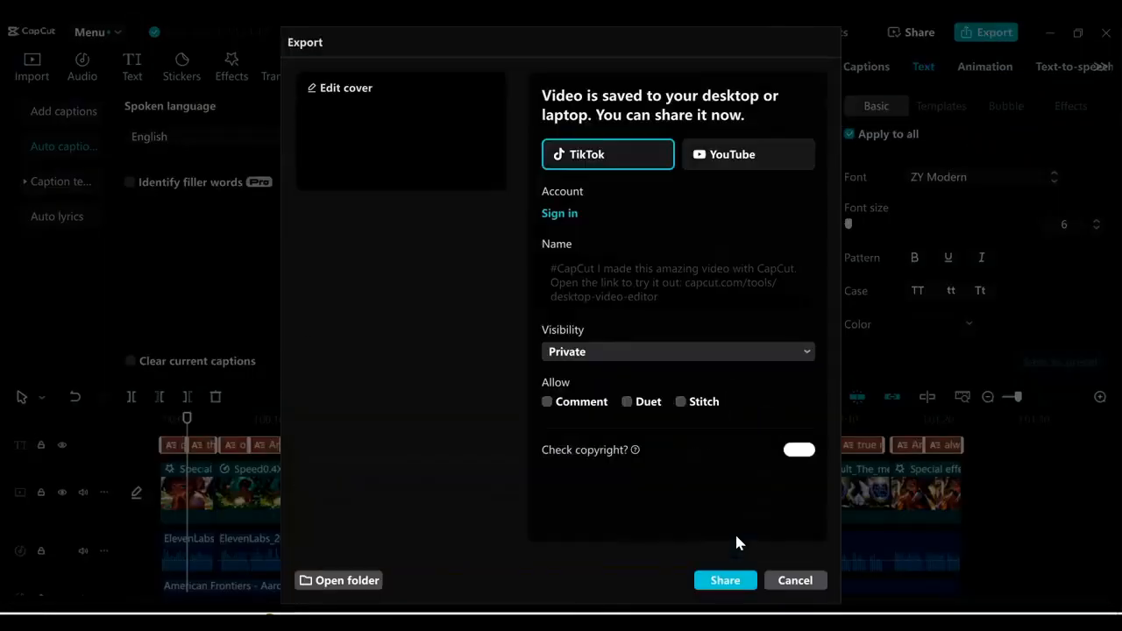